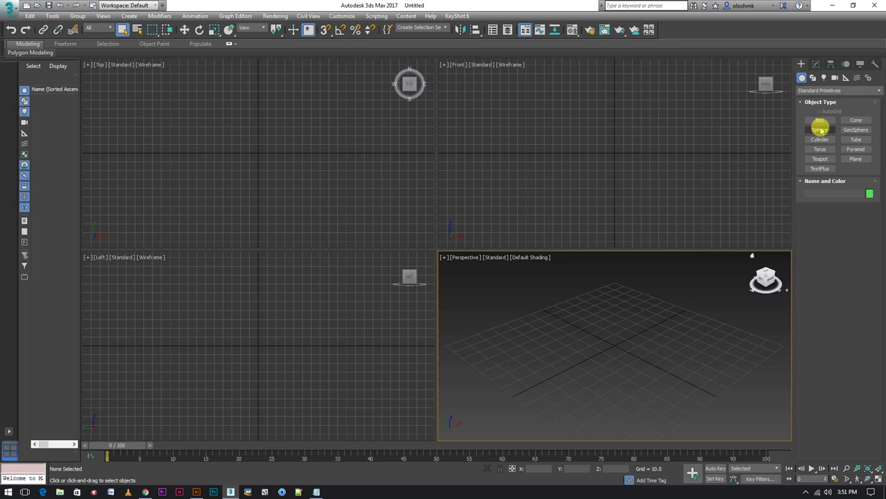
- Draw a new box primitive near the grid centre in the Perspective viewport
{"action": "left_click", "coordinate": [820, 129]}
{"action": "left_click", "coordinate": [820, 120]}
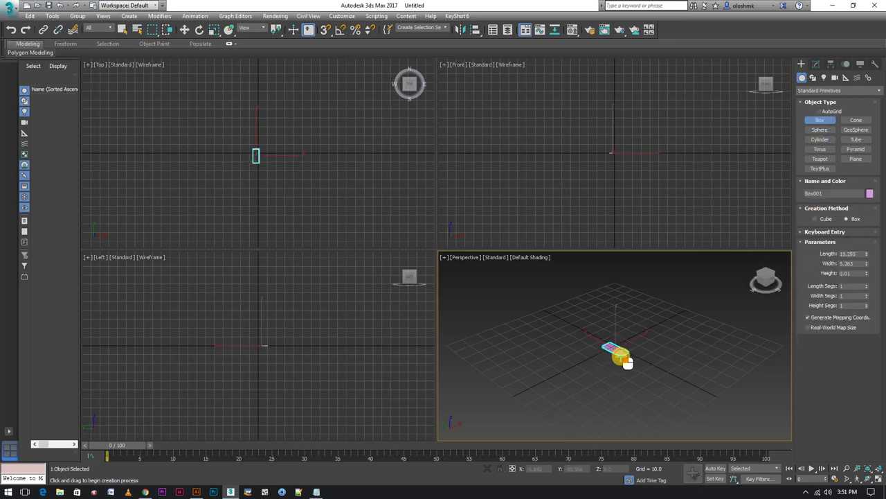
{"action": "left_click_drag", "start_coordinate": [609, 342], "coordinate": [604, 361]}
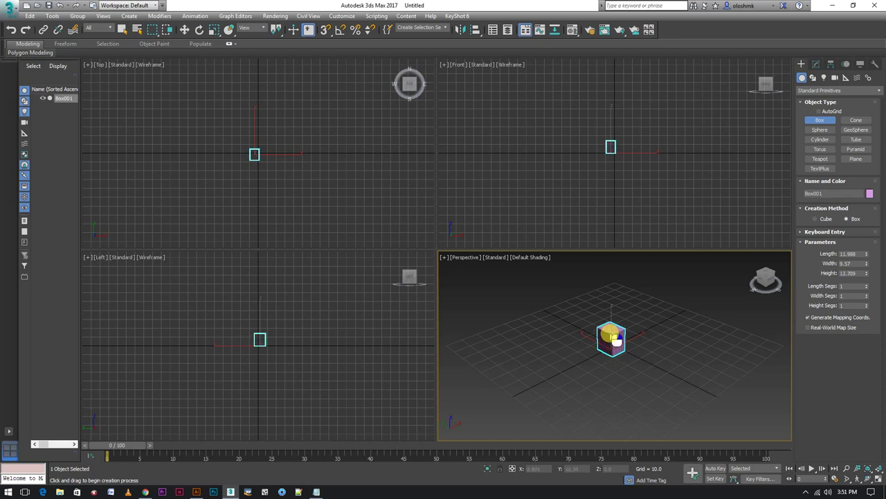
{"action": "left_click", "coordinate": [614, 339]}
- Set the box to Length 24, Width 36 and Height 0.7
{"action": "left_click", "coordinate": [817, 64]}
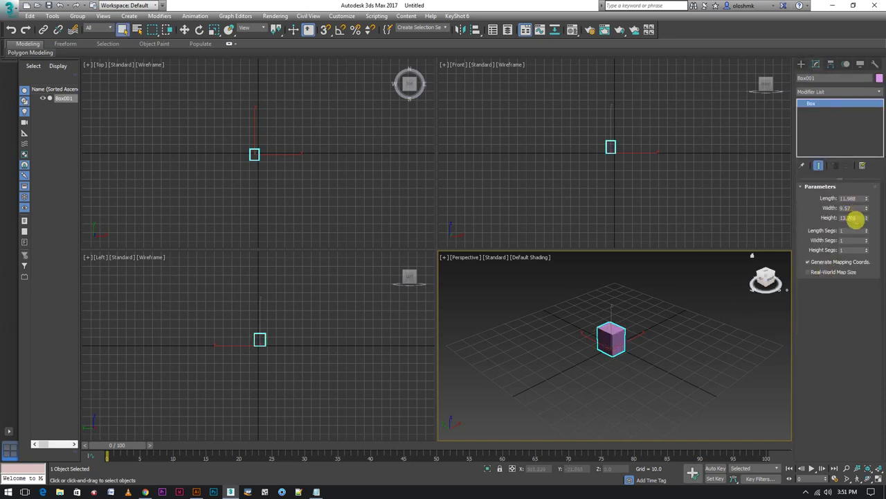
{"action": "left_click", "coordinate": [859, 218]}
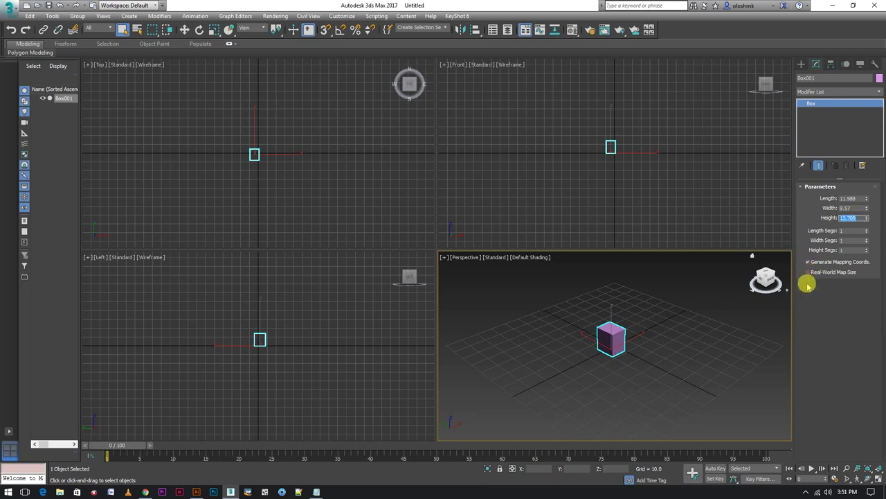
{"action": "type", "text": "0.7"}
{"action": "key", "text": "Return"}
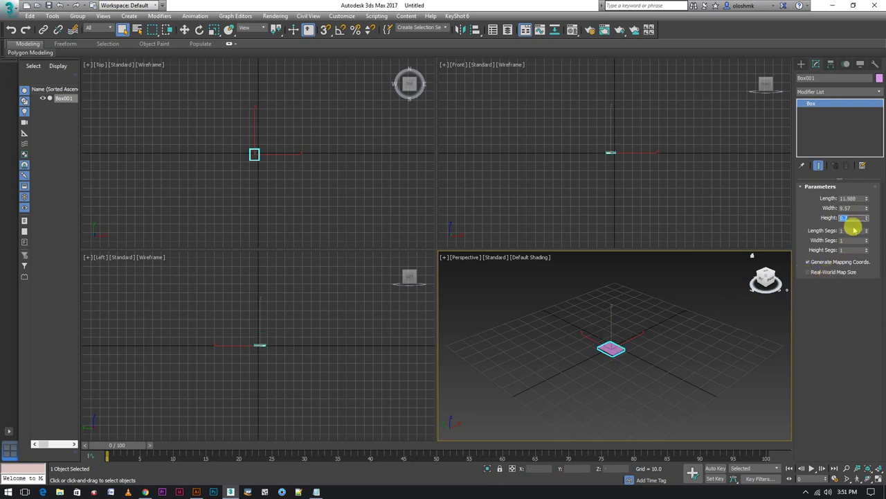
{"action": "left_click", "coordinate": [809, 216]}
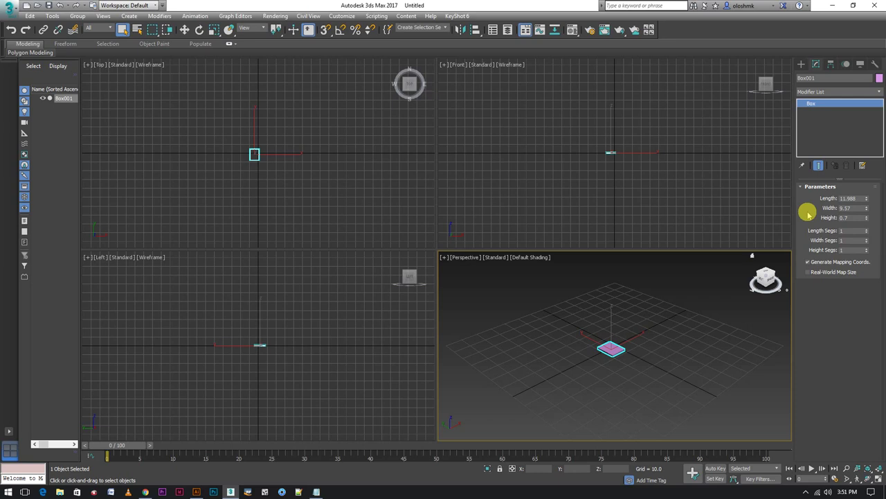
{"action": "left_click", "coordinate": [856, 208]}
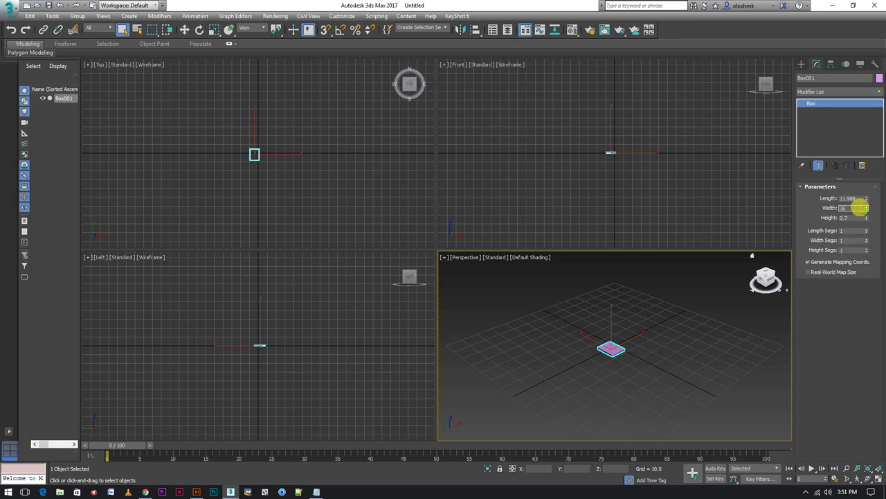
{"action": "type", "text": "36"}
{"action": "left_click", "coordinate": [857, 199]}
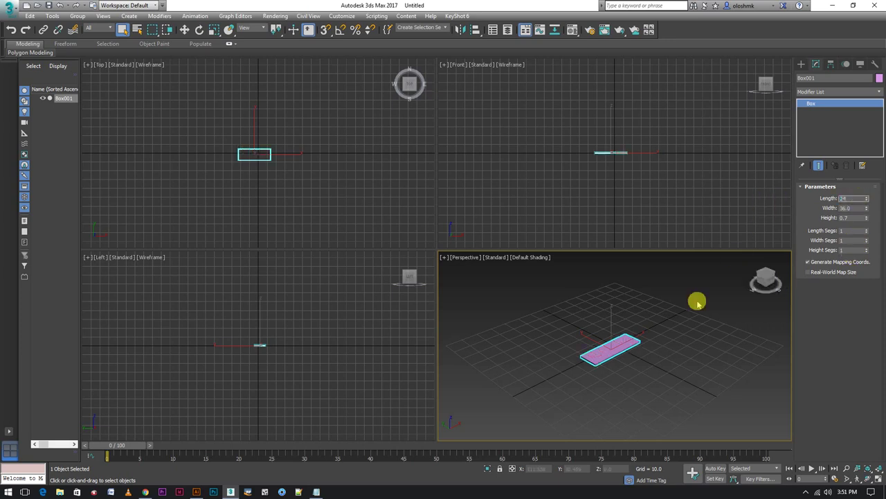
{"action": "type", "text": "4"}
{"action": "key", "text": "Return"}
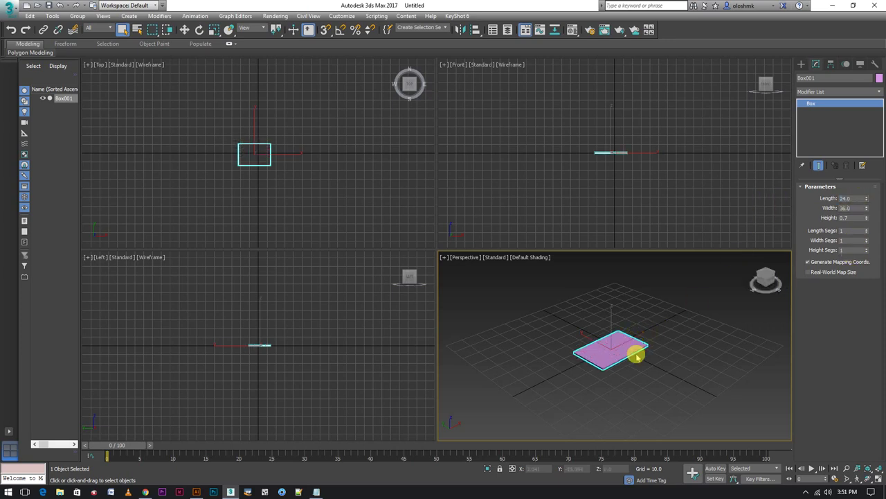
- Move the slab to X 0 and Y 0 so it sits at the origin
{"action": "left_click", "coordinate": [185, 30]}
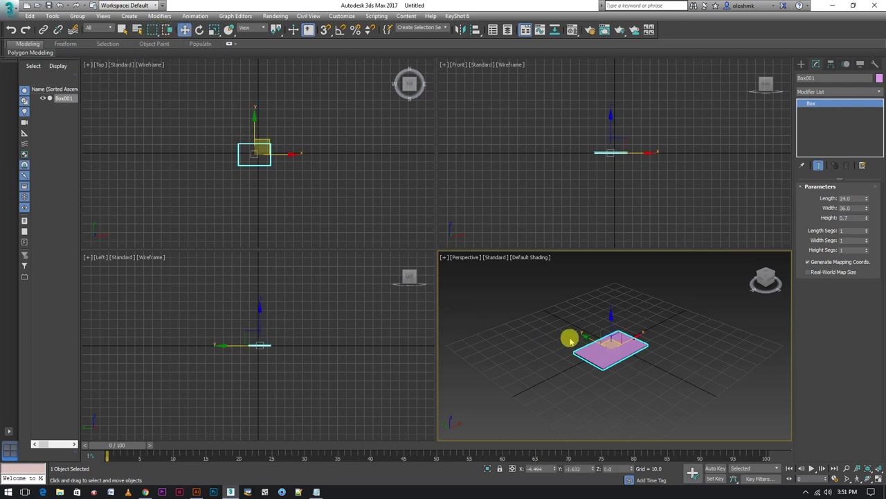
{"action": "right_click", "coordinate": [592, 469]}
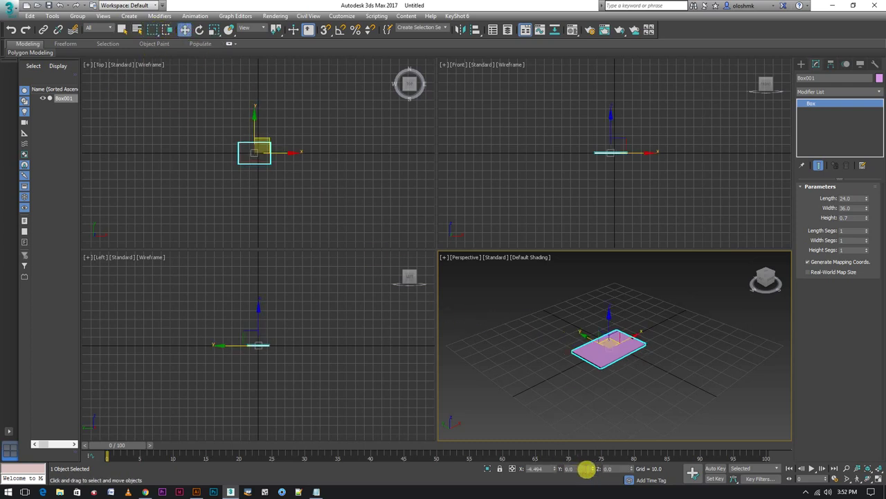
{"action": "right_click", "coordinate": [553, 468]}
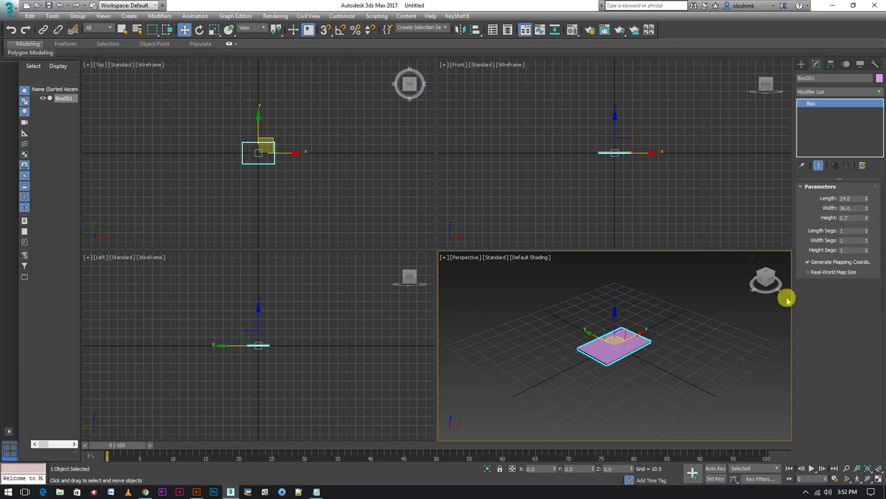
{"action": "left_click", "coordinate": [612, 469]}
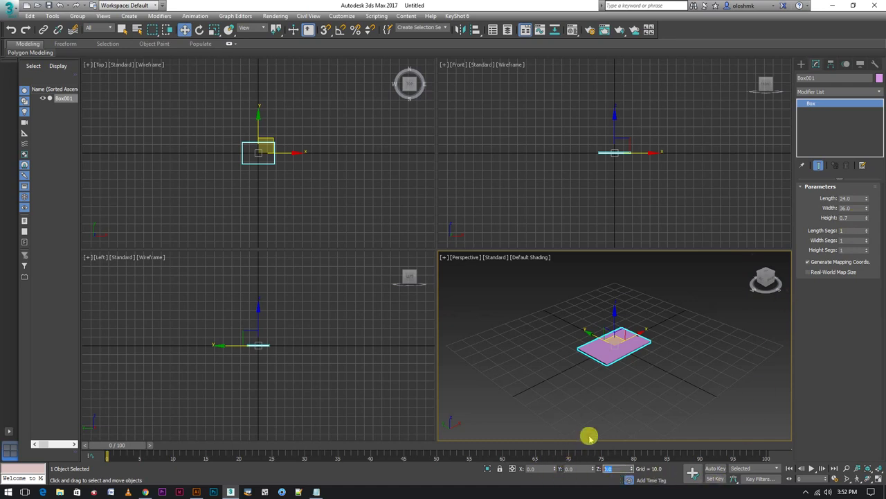
{"action": "left_click", "coordinate": [637, 376]}
{"action": "left_click", "coordinate": [614, 351]}
{"action": "right_click", "coordinate": [599, 358]}
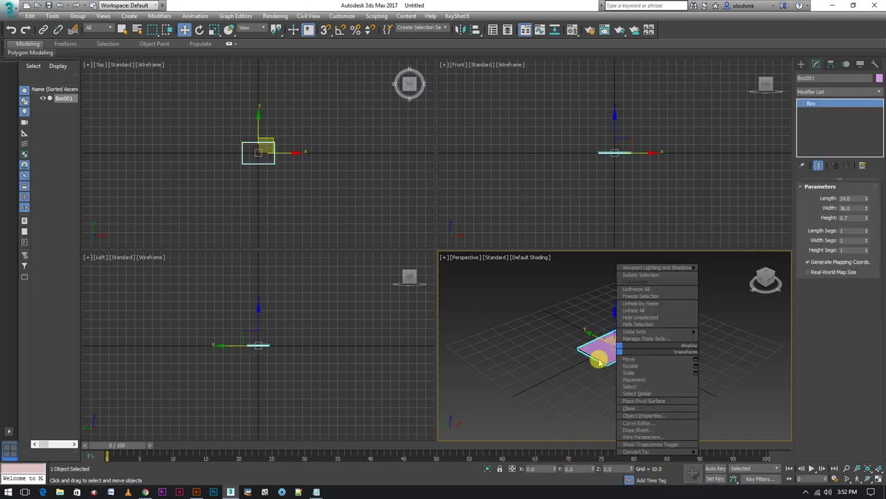
{"action": "left_click", "coordinate": [592, 360]}
{"action": "scroll", "coordinate": [592, 360], "scroll_direction": "up", "scroll_amount": 3}
{"action": "scroll", "coordinate": [600, 355], "scroll_direction": "up", "scroll_amount": 3}
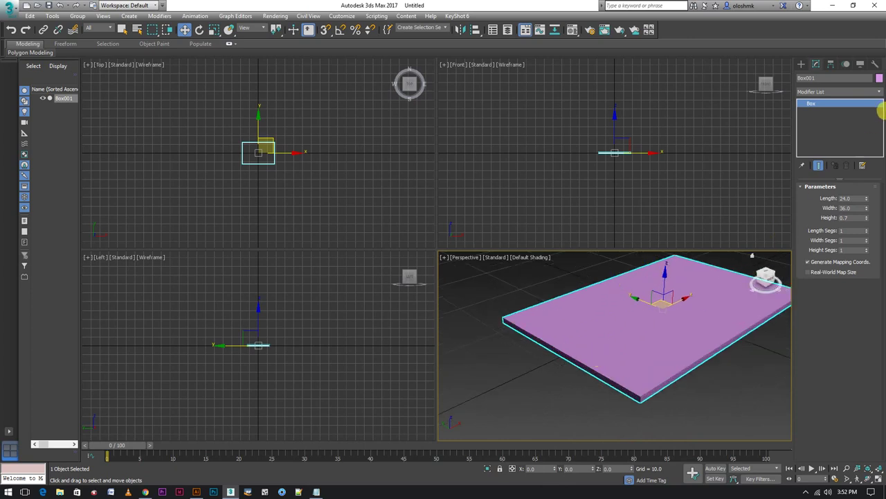
- Set the slab's object colour to black and assign it the grey default material
{"action": "left_click", "coordinate": [878, 78]}
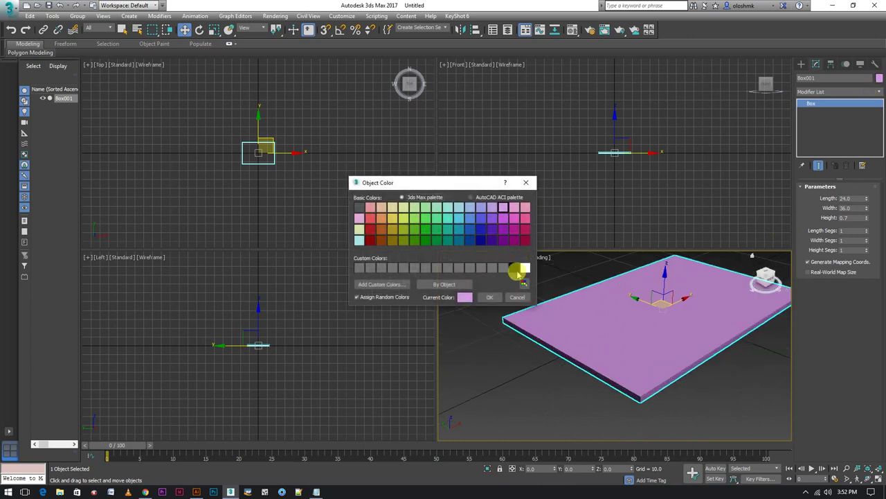
{"action": "left_click", "coordinate": [491, 297]}
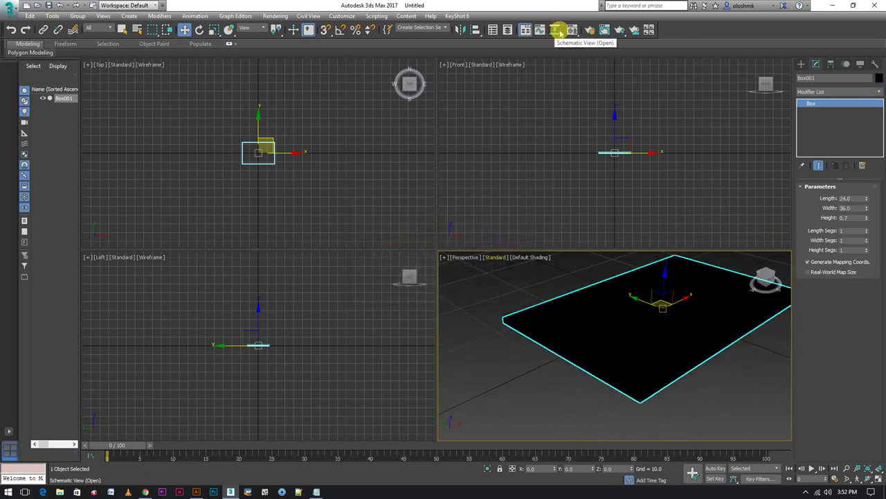
{"action": "key", "text": "m"}
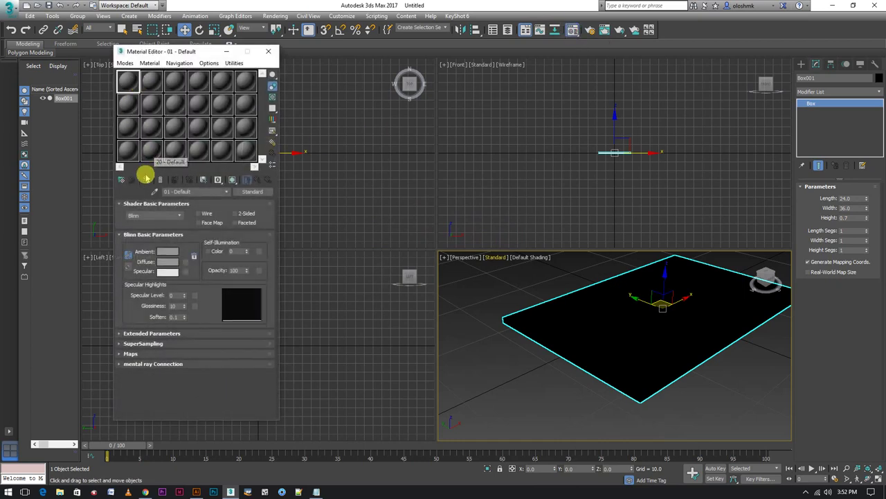
{"action": "left_click", "coordinate": [145, 179]}
{"action": "left_click", "coordinate": [268, 51]}
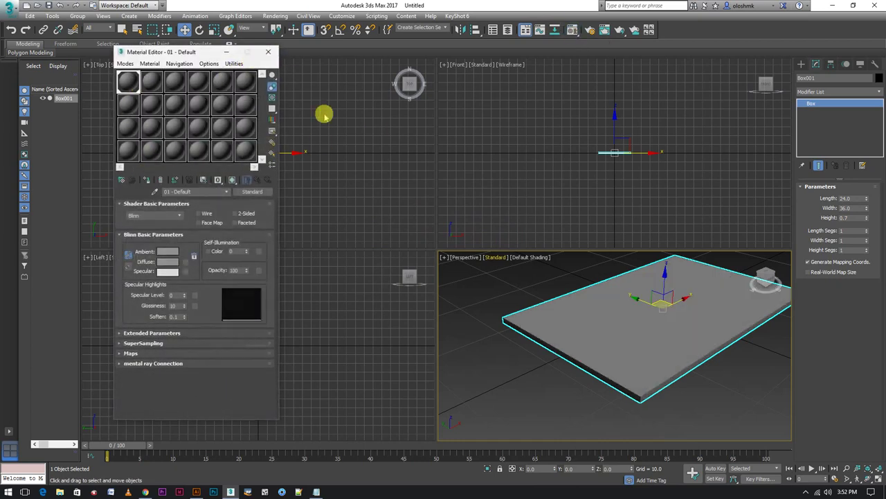
- Switch the Perspective view to Clay shading and orbit to inspect the slab
{"action": "left_click", "coordinate": [469, 258]}
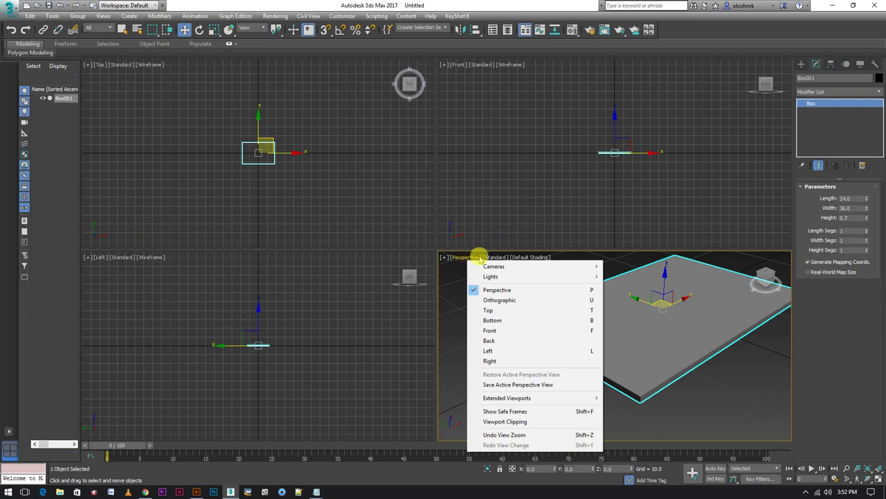
{"action": "left_click", "coordinate": [496, 257]}
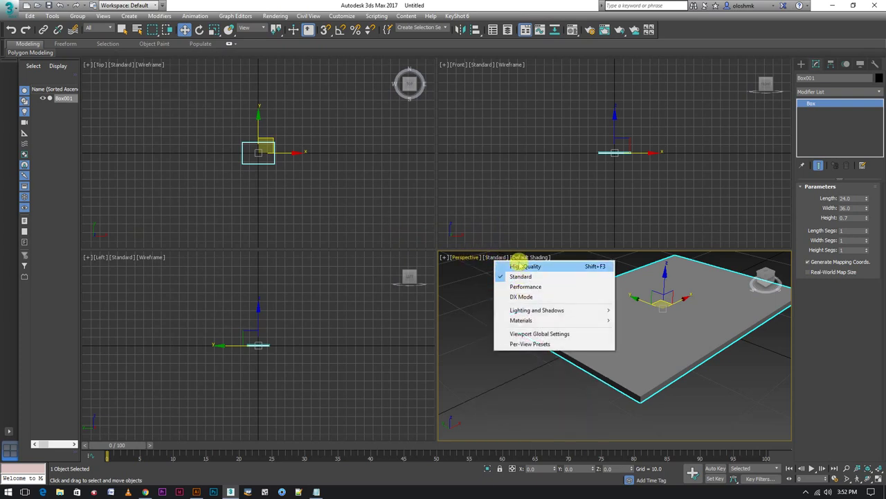
{"action": "left_click", "coordinate": [529, 258]}
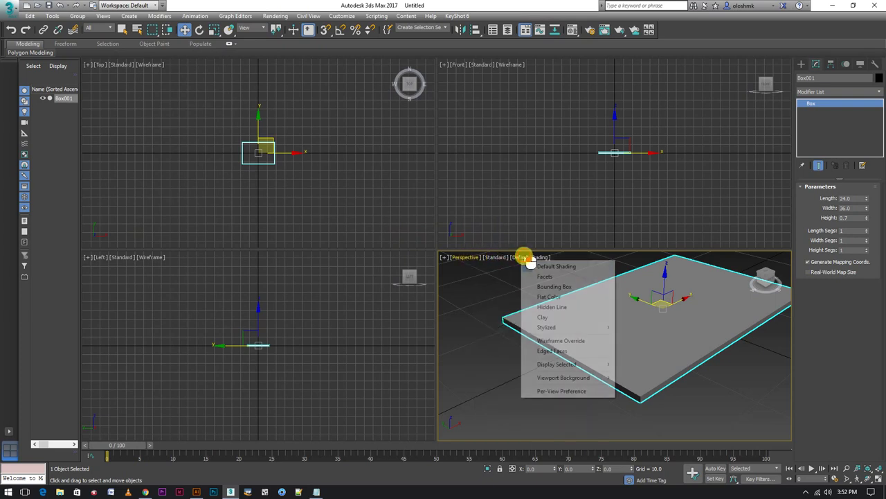
{"action": "left_click", "coordinate": [544, 317]}
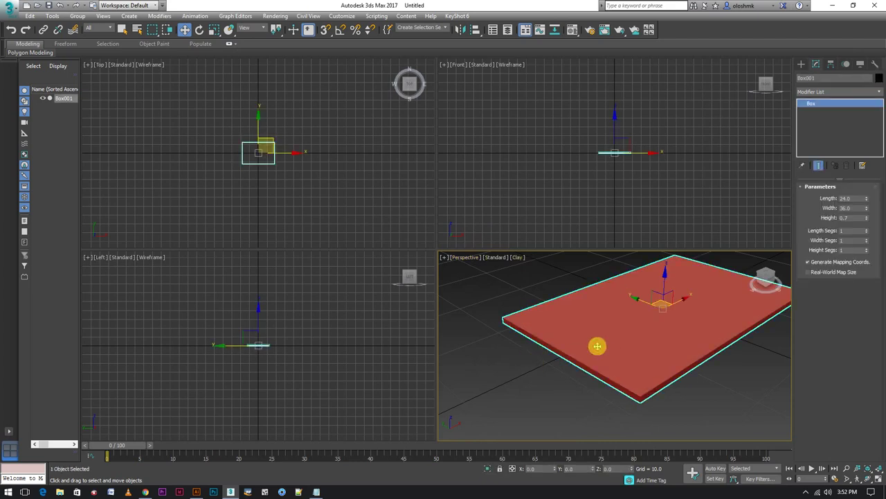
{"action": "middle_click_drag", "start_coordinate": [621, 338], "coordinate": [581, 354], "text": "alt"}
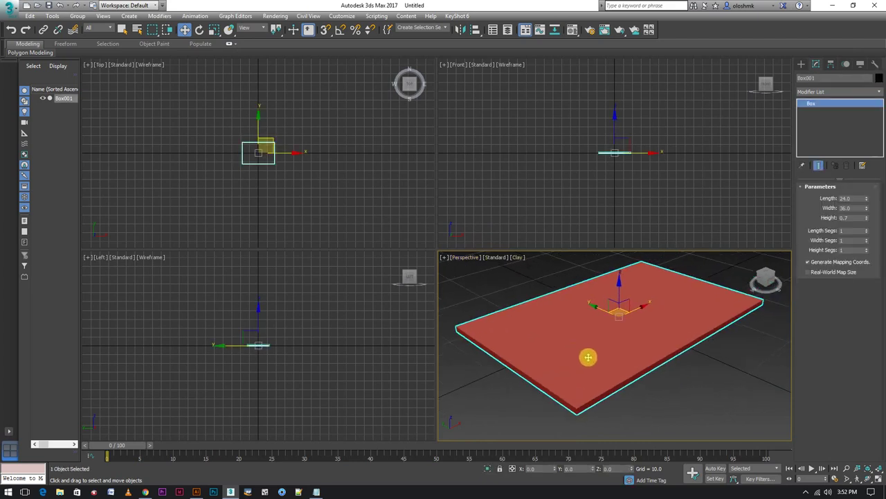
- Clone the desktop slab as Box002 and raise it to Z 30
{"action": "key", "text": "ctrl+v"}
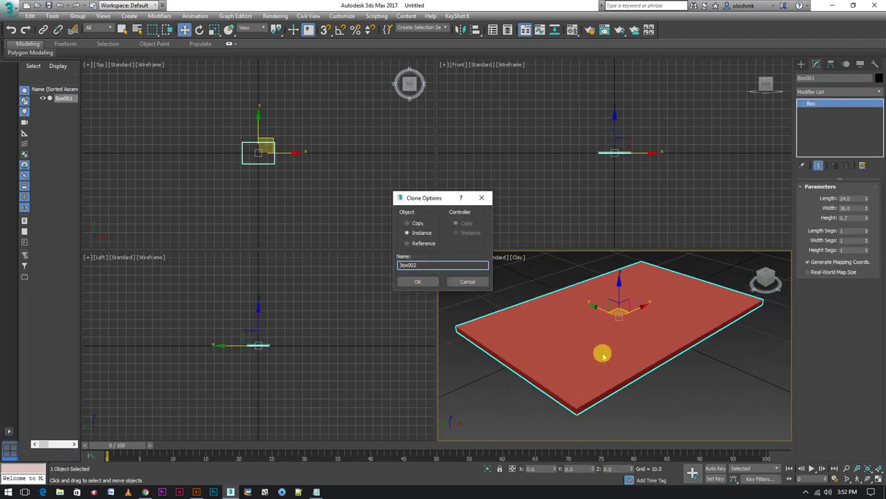
{"action": "left_click", "coordinate": [418, 281]}
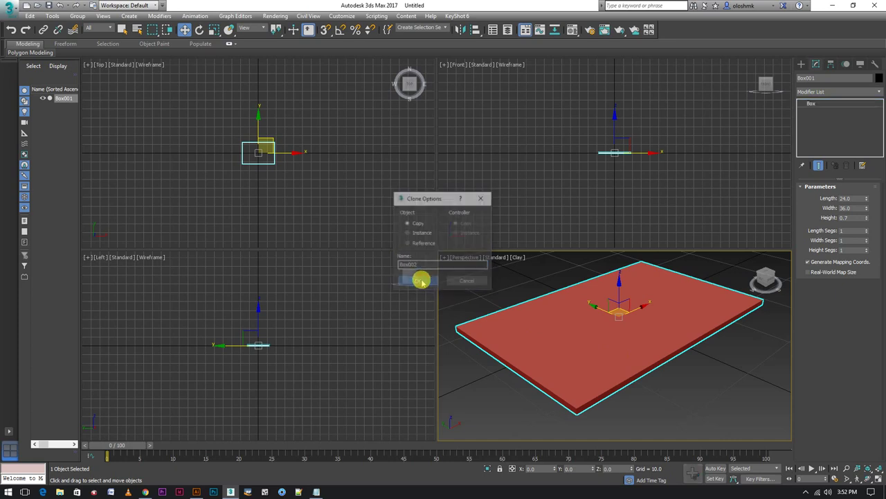
{"action": "left_click", "coordinate": [609, 468]}
{"action": "type", "text": "1"}
{"action": "key", "text": "Return"}
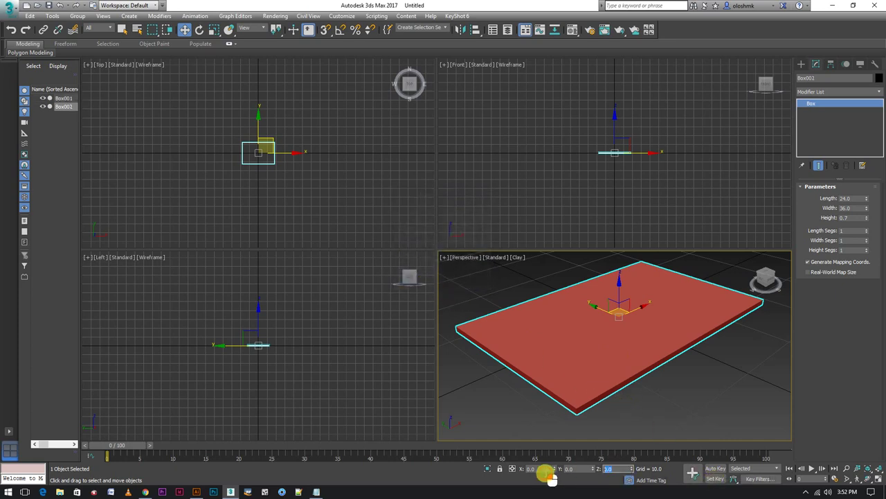
{"action": "type", "text": "30"}
{"action": "key", "text": "Return"}
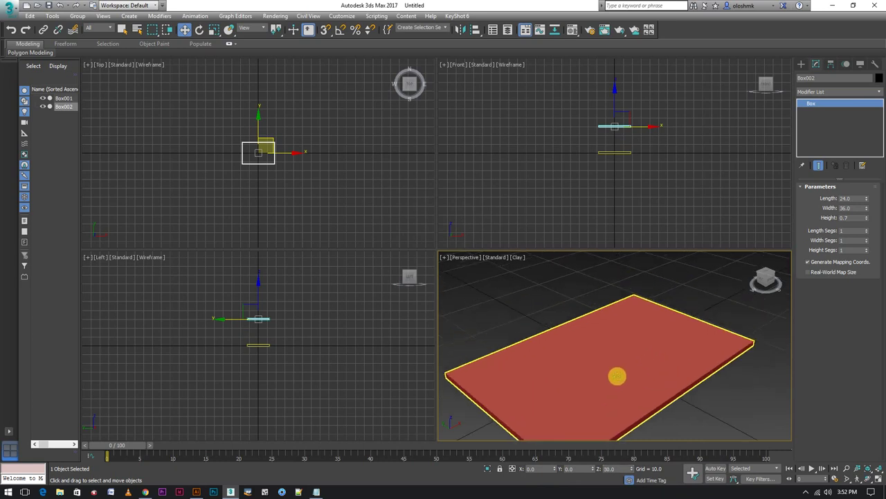
{"action": "scroll", "coordinate": [616, 374], "scroll_direction": "down", "scroll_amount": 3}
- Copy the lower slab as Box003 with height 30 and width 0.7
{"action": "left_click_drag", "start_coordinate": [698, 338], "coordinate": [564, 409]}
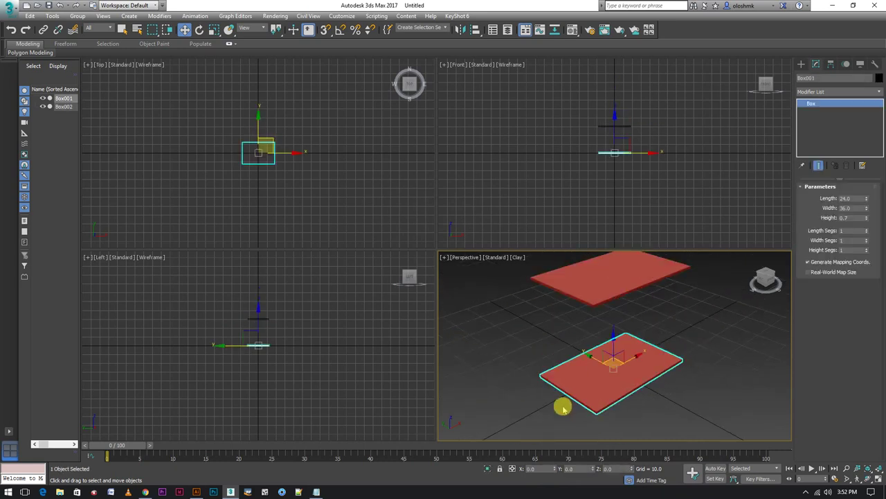
{"action": "key", "text": "ctrl+v"}
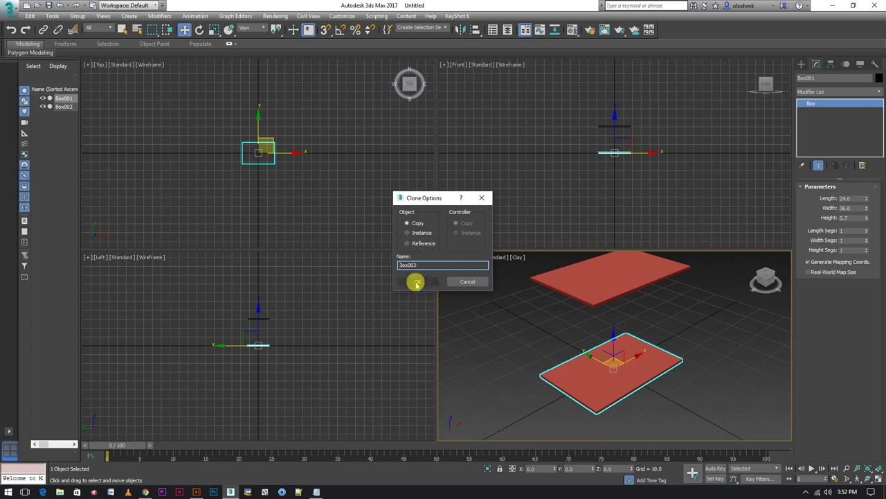
{"action": "left_click", "coordinate": [416, 283]}
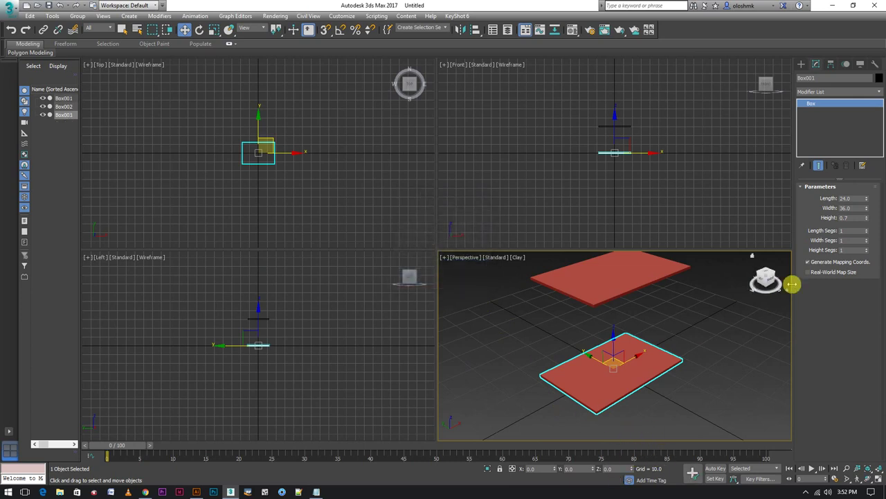
{"action": "double_click", "coordinate": [849, 217]}
{"action": "type", "text": "3"}
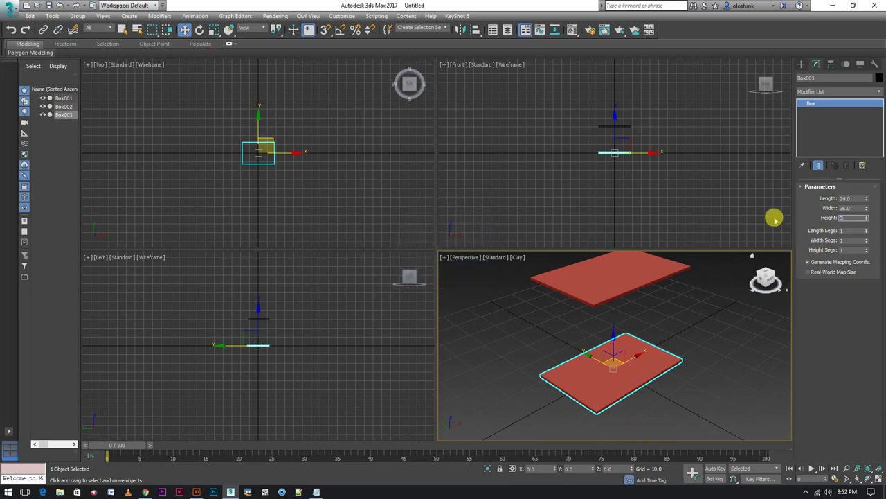
{"action": "type", "text": "0"}
{"action": "double_click", "coordinate": [852, 207]}
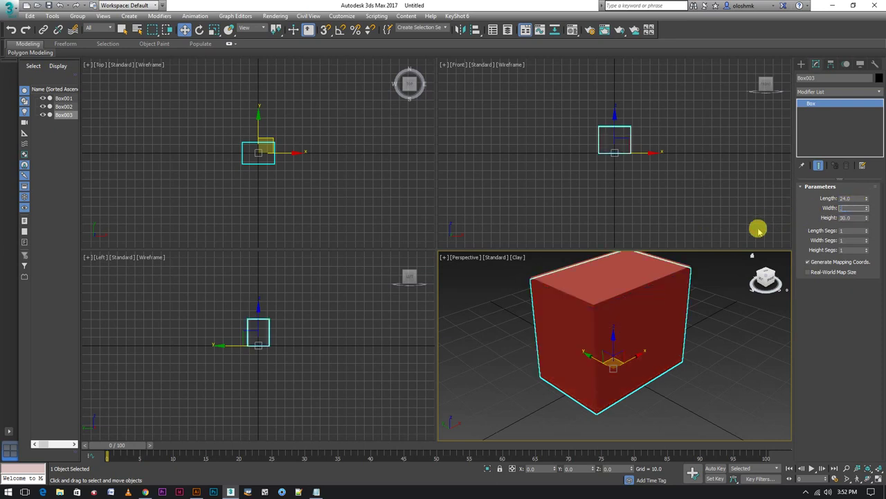
{"action": "key", "text": "Return"}
{"action": "double_click", "coordinate": [849, 199]}
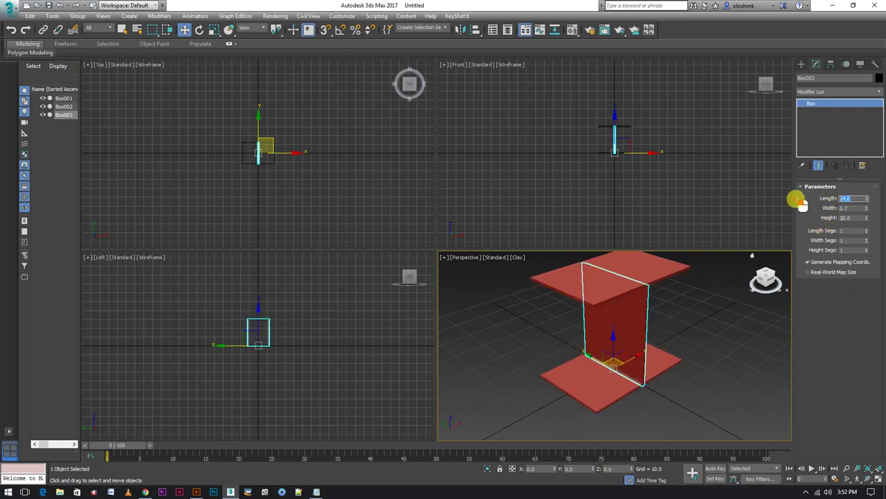
- Set the upright panel's length to 23 and adjust its Y position in the Left view
{"action": "left_click", "coordinate": [273, 332]}
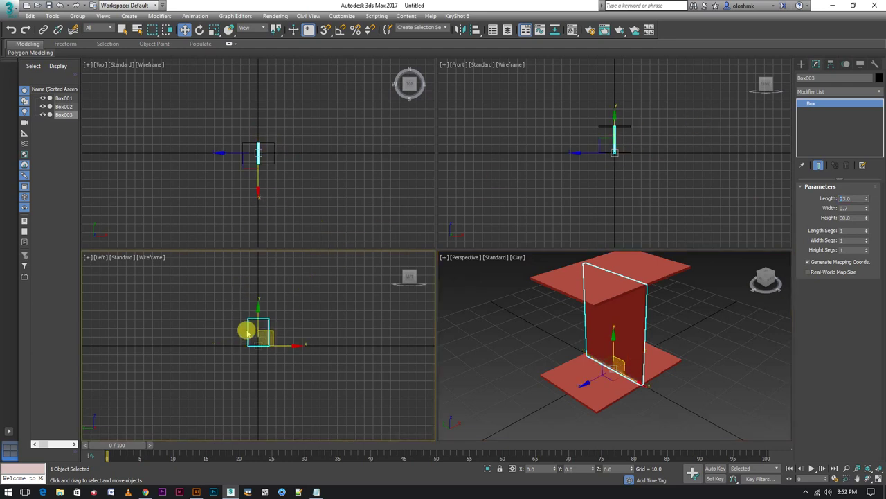
{"action": "scroll", "coordinate": [249, 328], "scroll_direction": "up", "scroll_amount": 3}
{"action": "scroll", "coordinate": [255, 308], "scroll_direction": "up", "scroll_amount": 3}
{"action": "middle_click_drag", "start_coordinate": [267, 348], "coordinate": [332, 271]}
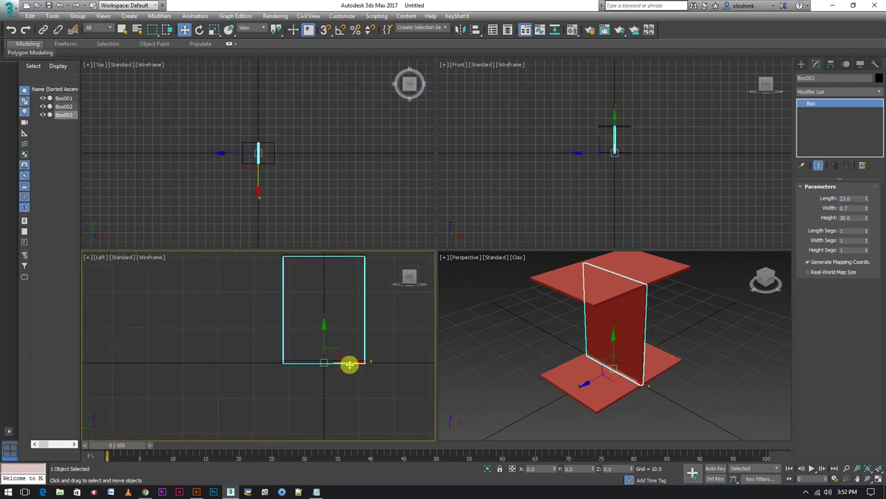
{"action": "left_click_drag", "start_coordinate": [351, 365], "coordinate": [350, 365]}
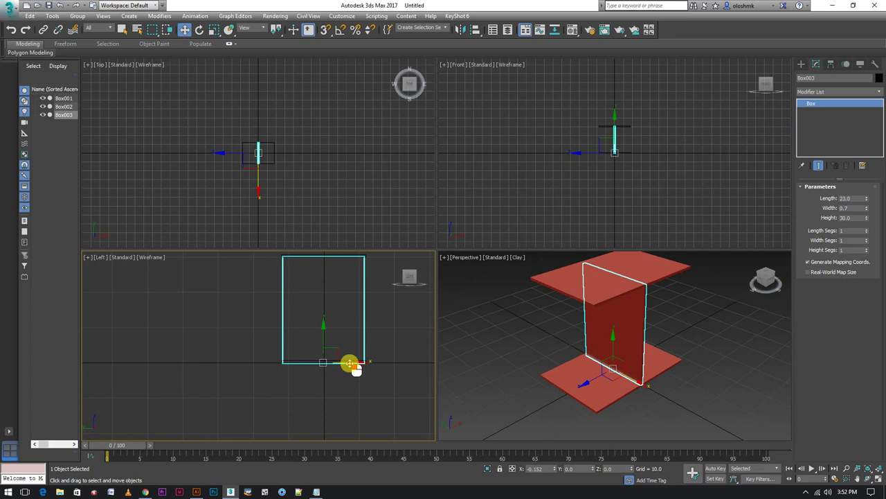
{"action": "left_click", "coordinate": [571, 469]}
{"action": "type", "text": "0.3"}
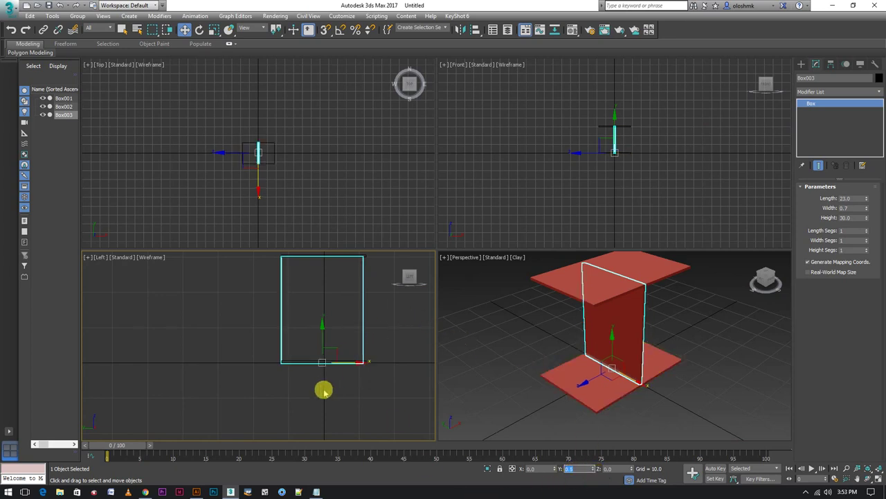
{"action": "scroll", "coordinate": [291, 367], "scroll_direction": "up", "scroll_amount": 5}
- Select the upright panel and slide it toward the boards' left edge
{"action": "left_click", "coordinate": [234, 348]}
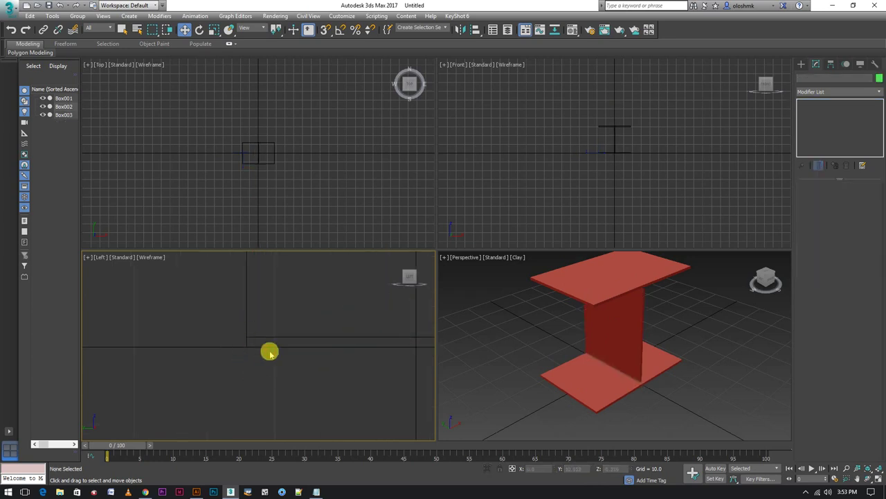
{"action": "scroll", "coordinate": [236, 151], "scroll_direction": "up", "scroll_amount": 3}
{"action": "middle_click_drag", "start_coordinate": [287, 136], "coordinate": [425, 217]}
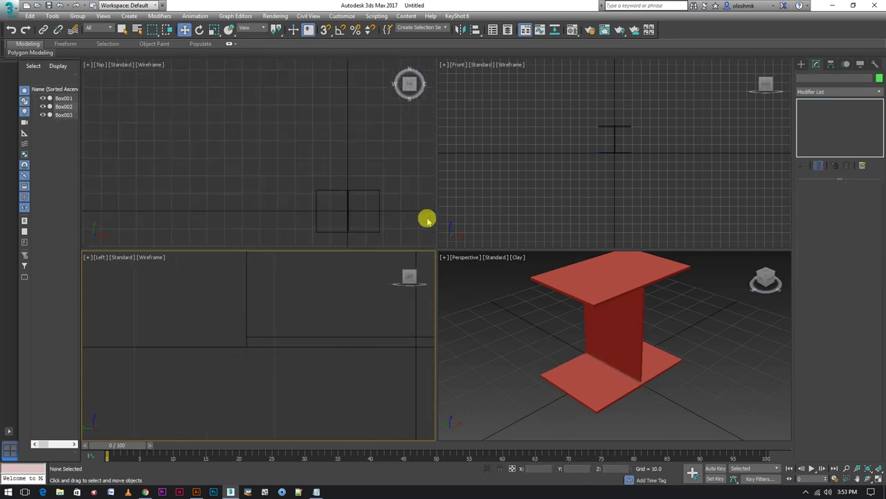
{"action": "left_click", "coordinate": [625, 333]}
{"action": "key", "text": "alt+w"}
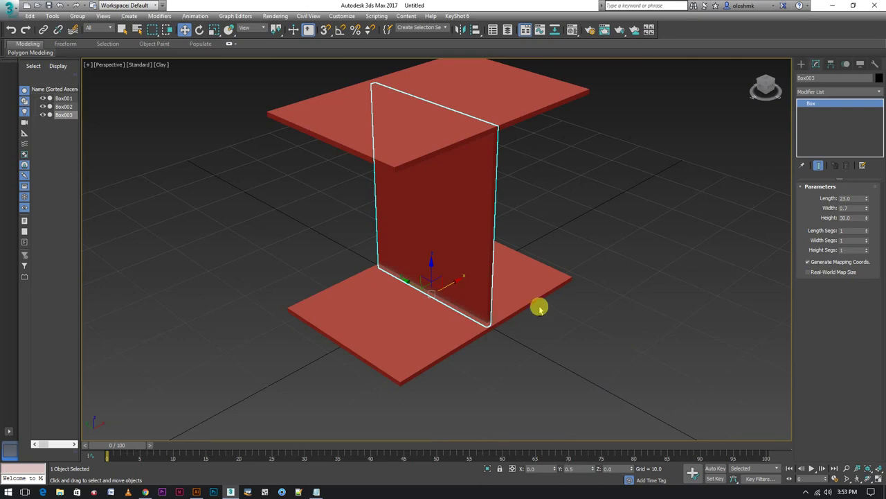
{"action": "scroll", "coordinate": [500, 288], "scroll_direction": "down", "scroll_amount": 2}
{"action": "scroll", "coordinate": [568, 323], "scroll_direction": "down", "scroll_amount": 4}
{"action": "scroll", "coordinate": [567, 324], "scroll_direction": "down", "scroll_amount": 2}
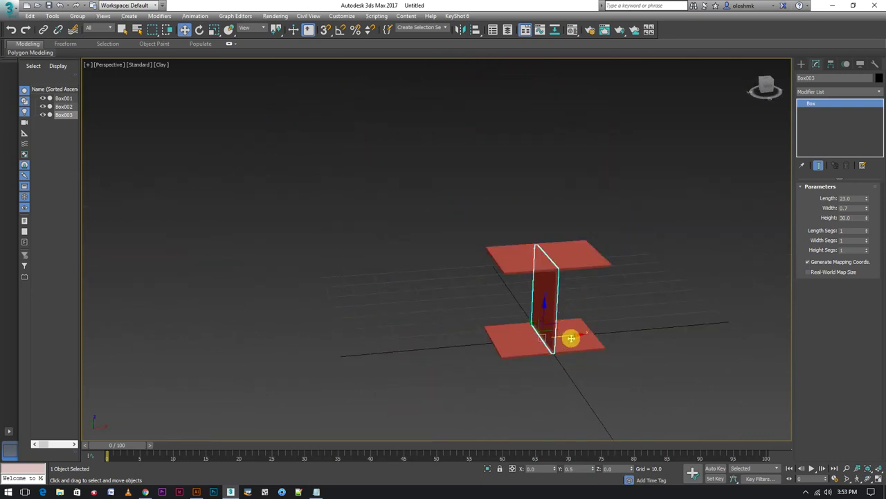
{"action": "left_click_drag", "start_coordinate": [569, 337], "coordinate": [526, 339]}
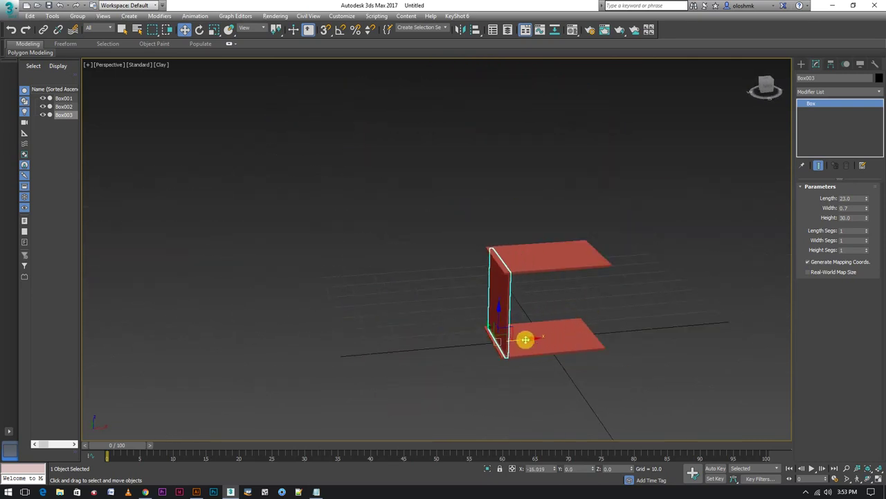
{"action": "key", "text": "alt+w"}
- Place the side panel exactly at X -17.6 and start duplicating it
{"action": "scroll", "coordinate": [598, 131], "scroll_direction": "up", "scroll_amount": 3}
{"action": "scroll", "coordinate": [538, 105], "scroll_direction": "up", "scroll_amount": 2}
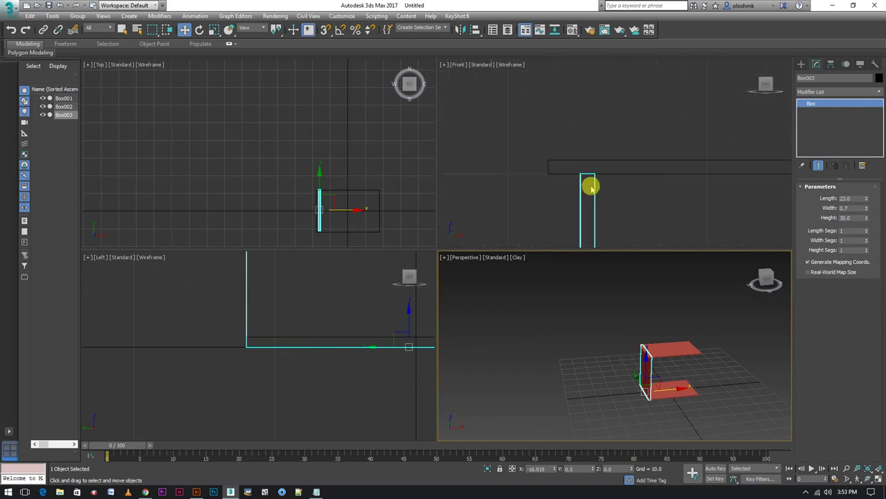
{"action": "scroll", "coordinate": [589, 187], "scroll_direction": "up", "scroll_amount": 3}
{"action": "left_click_drag", "start_coordinate": [599, 184], "coordinate": [512, 183]}
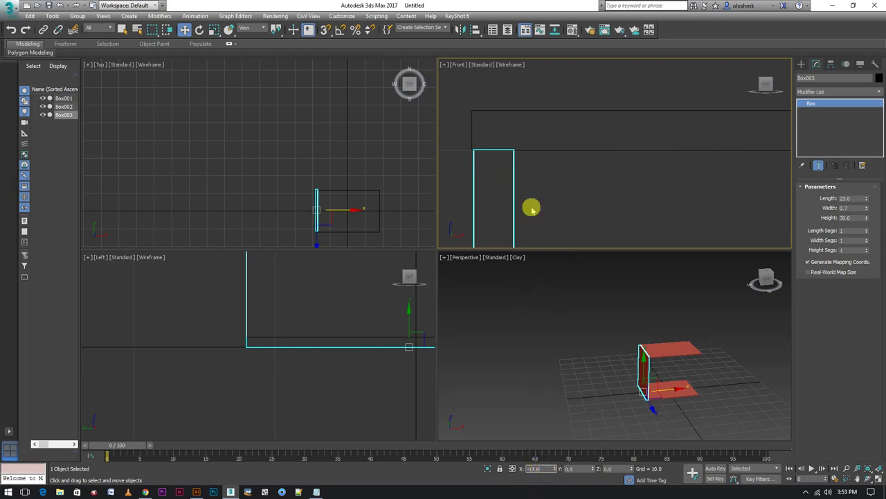
{"action": "type", "text": "-17.6"}
{"action": "key", "text": "Return"}
{"action": "left_click", "coordinate": [639, 357]}
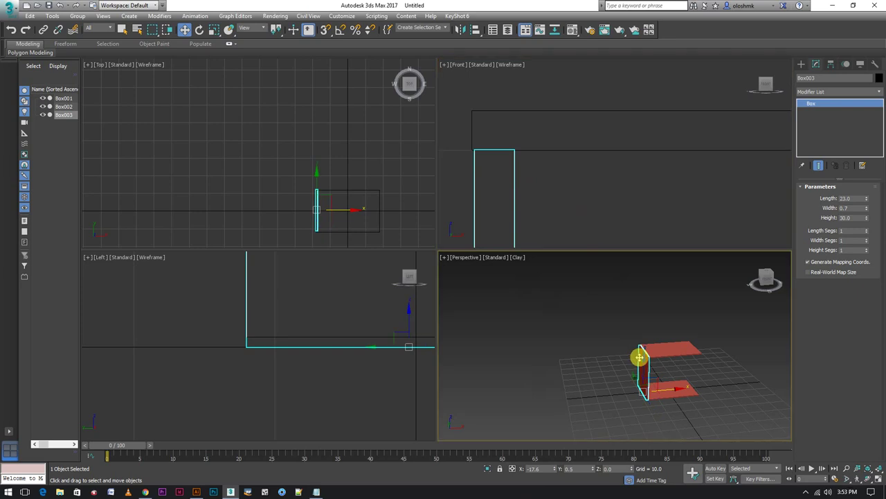
{"action": "key", "text": "ctrl+v"}
- Create the panel copy and move it to the boards' right edge at X 17.6
{"action": "left_click", "coordinate": [420, 282]}
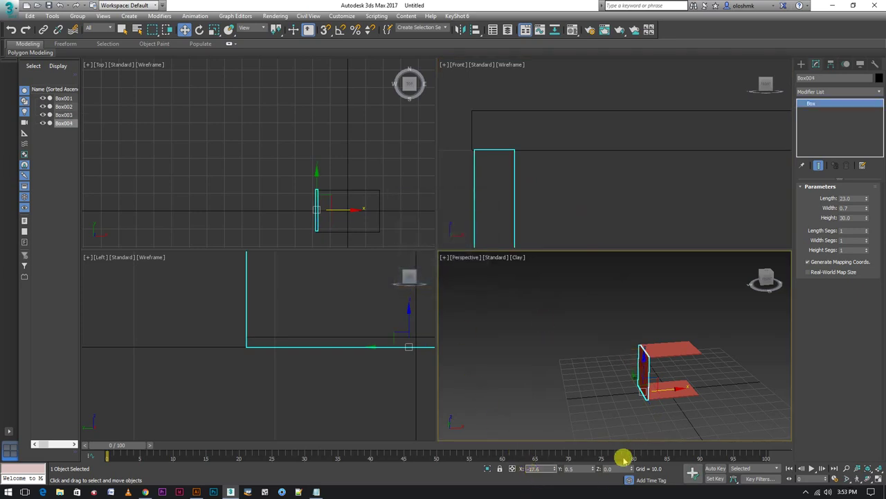
{"action": "left_click_drag", "start_coordinate": [634, 362], "coordinate": [686, 376]}
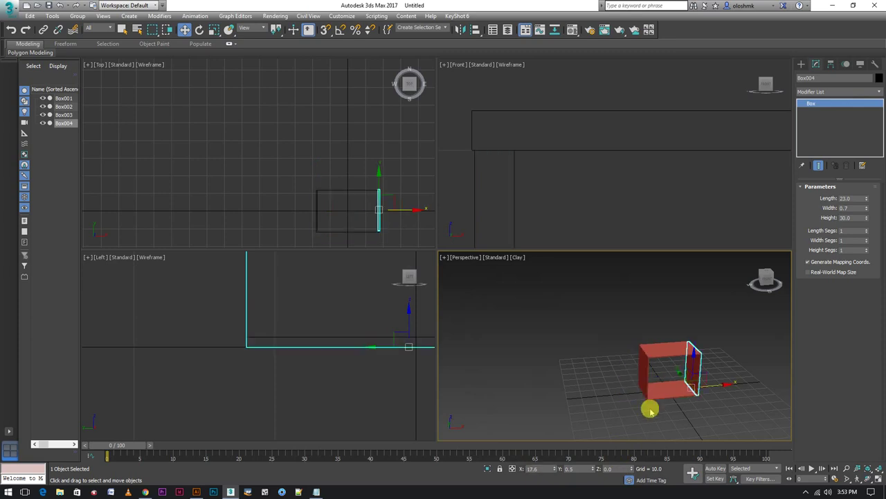
{"action": "scroll", "coordinate": [682, 367], "scroll_direction": "up", "scroll_amount": 3}
{"action": "scroll", "coordinate": [688, 368], "scroll_direction": "up", "scroll_amount": 3}
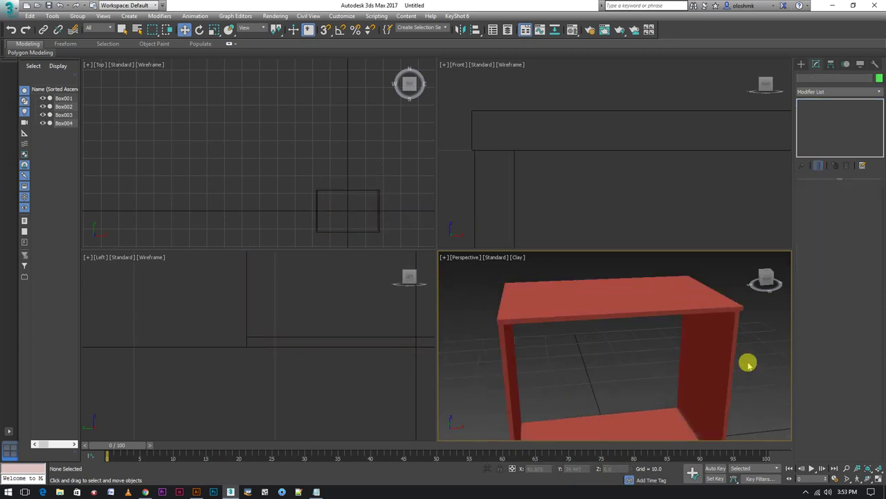
{"action": "mouse_move", "coordinate": [723, 349]}
{"action": "middle_mouse_down", "text": "alt"}
{"action": "mouse_move", "coordinate": [713, 354]}
{"action": "mouse_move", "coordinate": [730, 344]}
{"action": "mouse_move", "coordinate": [695, 348]}
{"action": "mouse_move", "coordinate": [685, 360]}
{"action": "mouse_move", "coordinate": [691, 336]}
{"action": "middle_mouse_up", "text": "alt"}
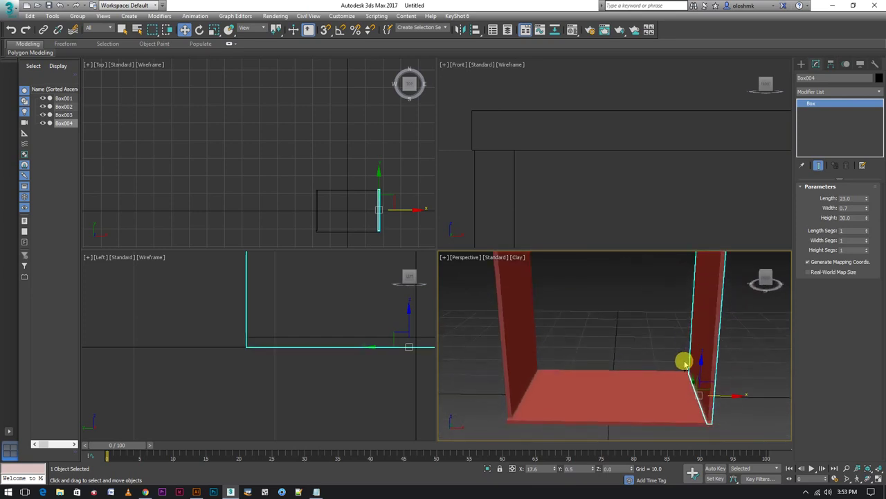
- Copy the right panel again and place it as an inner divider at X 6
{"action": "left_click_drag", "start_coordinate": [683, 360], "coordinate": [684, 363], "text": "shift"}
{"action": "left_click", "coordinate": [419, 283]}
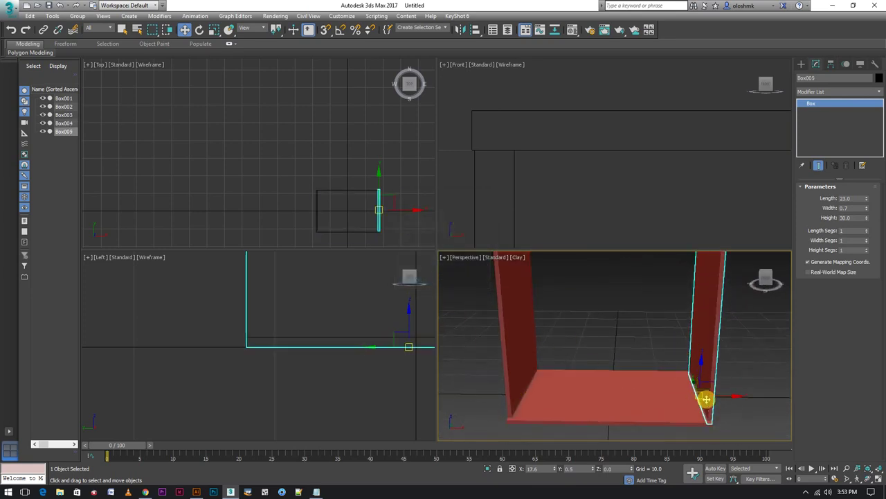
{"action": "left_click_drag", "start_coordinate": [732, 402], "coordinate": [669, 404]}
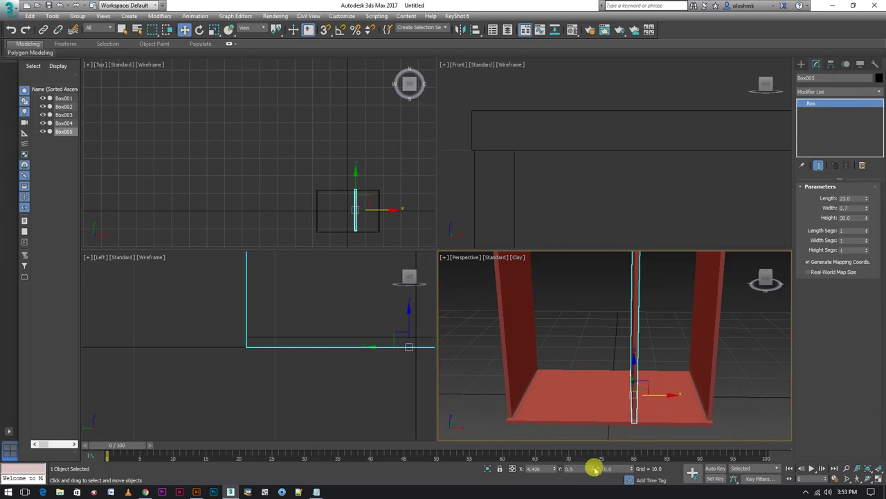
{"action": "double_click", "coordinate": [543, 469]}
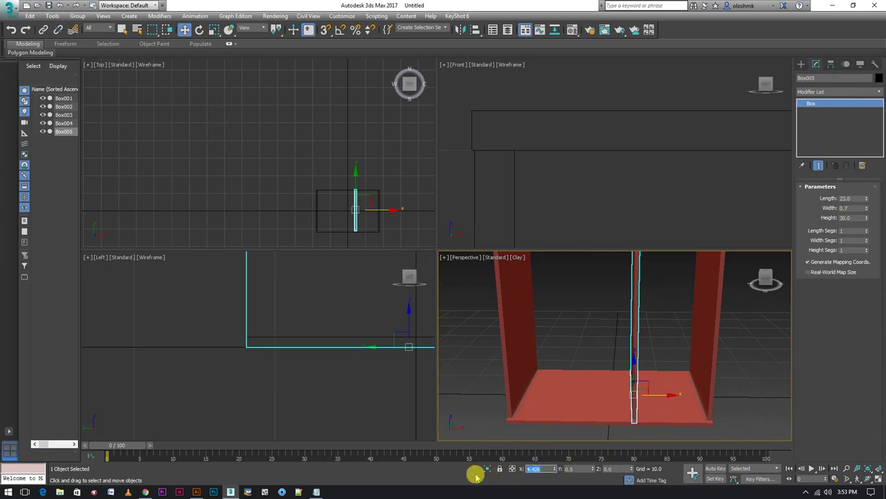
{"action": "type", "text": "6"}
{"action": "key", "text": "Return"}
- Orbit around the shelf to check the divider, then select the bottom board
{"action": "mouse_move", "coordinate": [638, 368]}
{"action": "middle_mouse_down", "text": "alt"}
{"action": "mouse_move", "coordinate": [709, 382]}
{"action": "mouse_move", "coordinate": [716, 368]}
{"action": "middle_mouse_up", "text": "alt"}
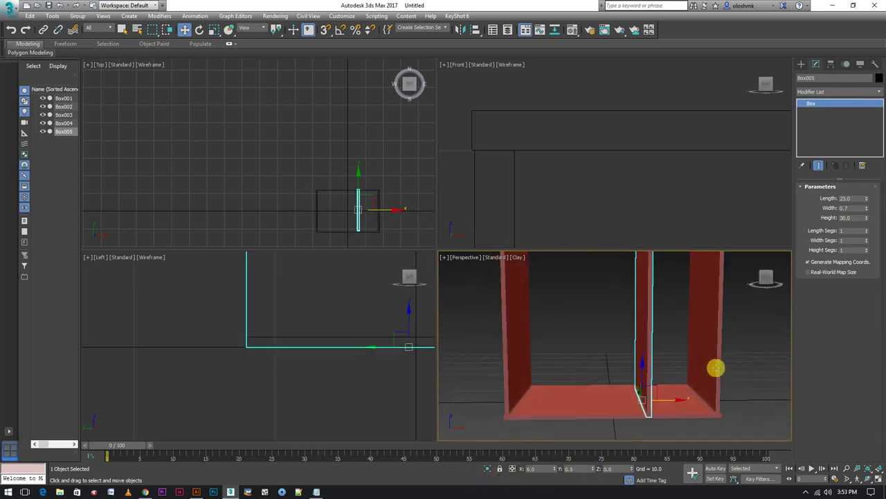
{"action": "scroll", "coordinate": [686, 408], "scroll_direction": "down", "scroll_amount": 3}
{"action": "scroll", "coordinate": [684, 406], "scroll_direction": "down", "scroll_amount": 2}
{"action": "middle_click_drag", "start_coordinate": [684, 406], "coordinate": [693, 415], "text": "alt"}
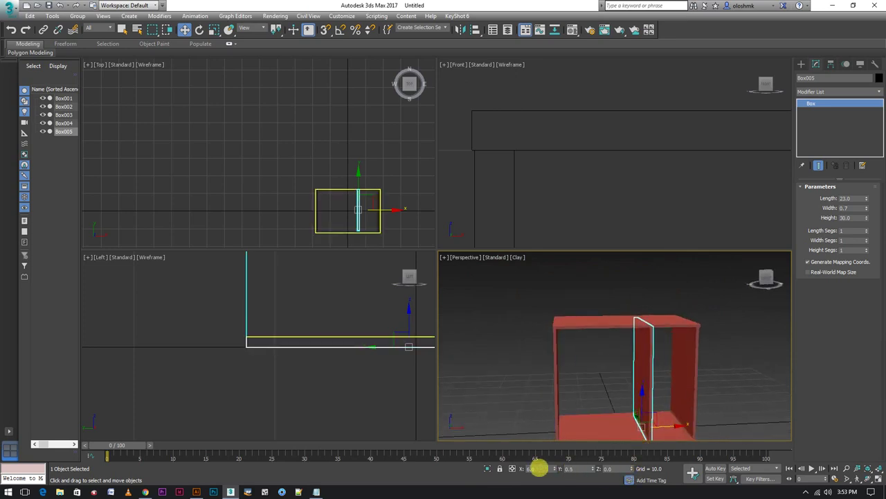
{"action": "double_click", "coordinate": [535, 469]}
{"action": "type", "text": "5"}
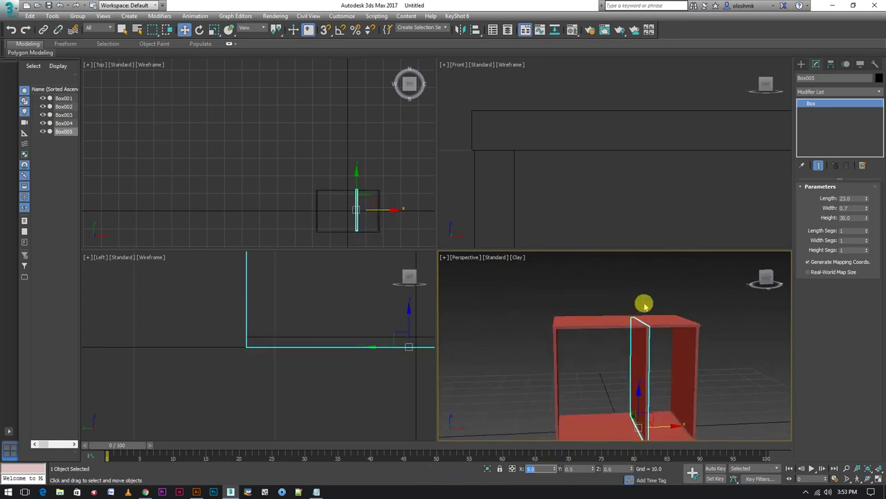
{"action": "left_click", "coordinate": [643, 303]}
{"action": "mouse_move", "coordinate": [683, 342]}
{"action": "middle_mouse_down", "text": "alt"}
{"action": "mouse_move", "coordinate": [692, 313]}
{"action": "mouse_move", "coordinate": [700, 344]}
{"action": "mouse_move", "coordinate": [635, 383]}
{"action": "middle_mouse_up", "text": "alt"}
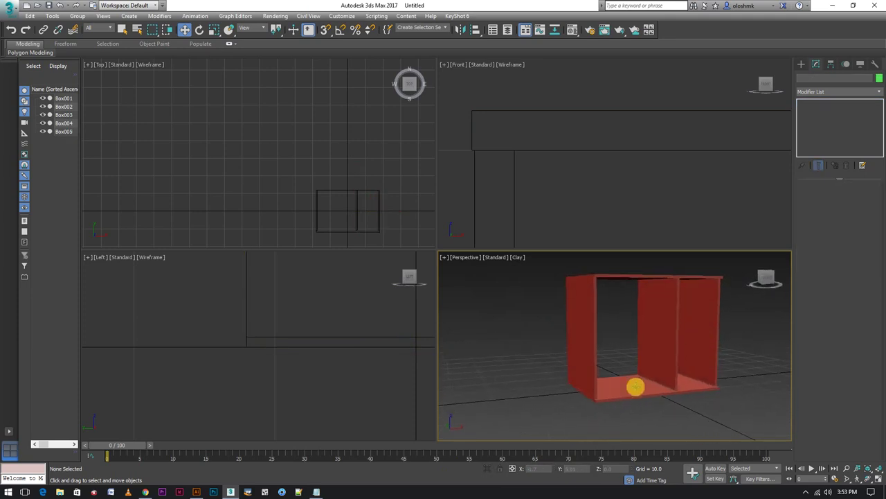
{"action": "left_click", "coordinate": [636, 386]}
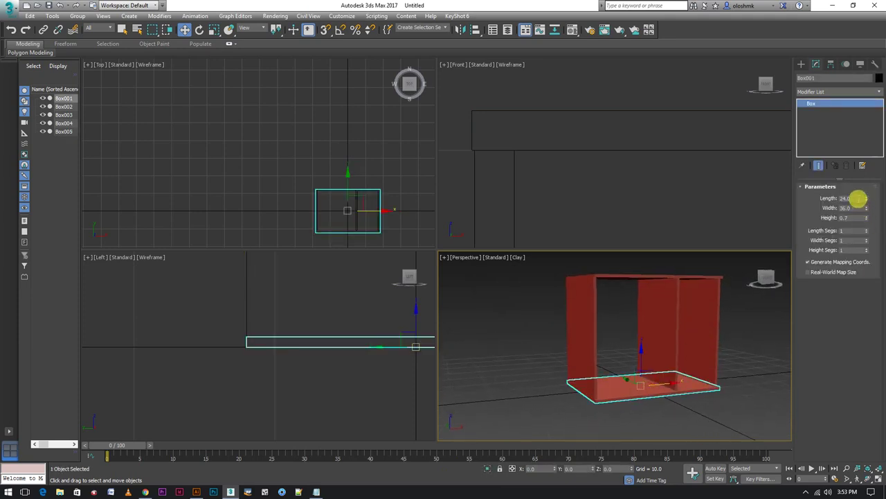
- Give the bottom board length 23, Y position 0.5 and Z position 1.5
{"action": "double_click", "coordinate": [848, 199]}
{"action": "type", "text": "23"}
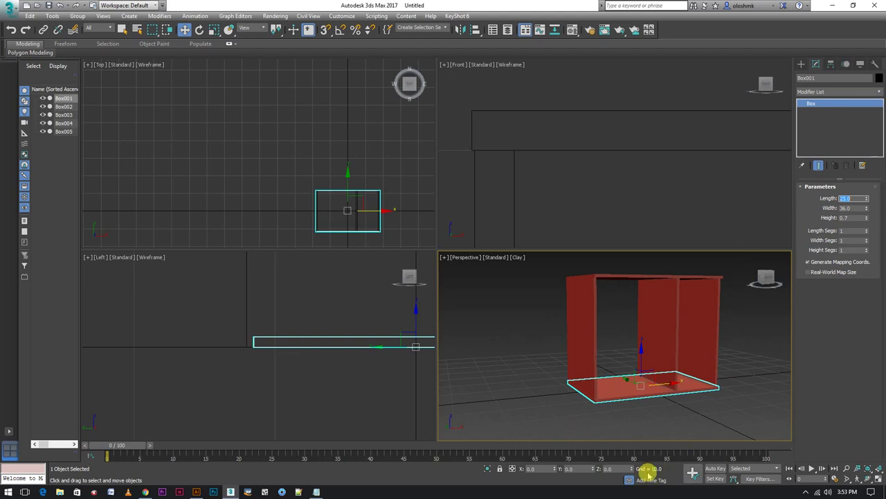
{"action": "left_click", "coordinate": [580, 468]}
{"action": "type", "text": "0.5"}
{"action": "key", "text": "Return"}
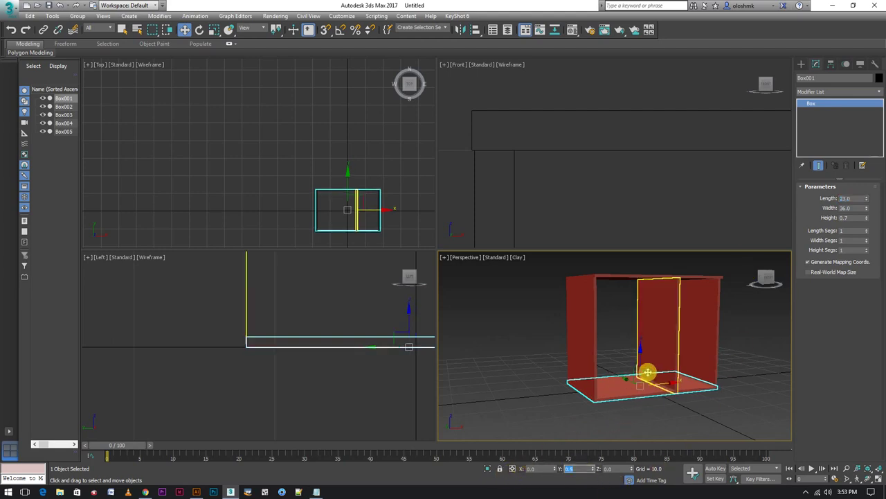
{"action": "left_click", "coordinate": [615, 469]}
{"action": "left_click", "coordinate": [513, 468]}
{"action": "type", "text": "1.5"}
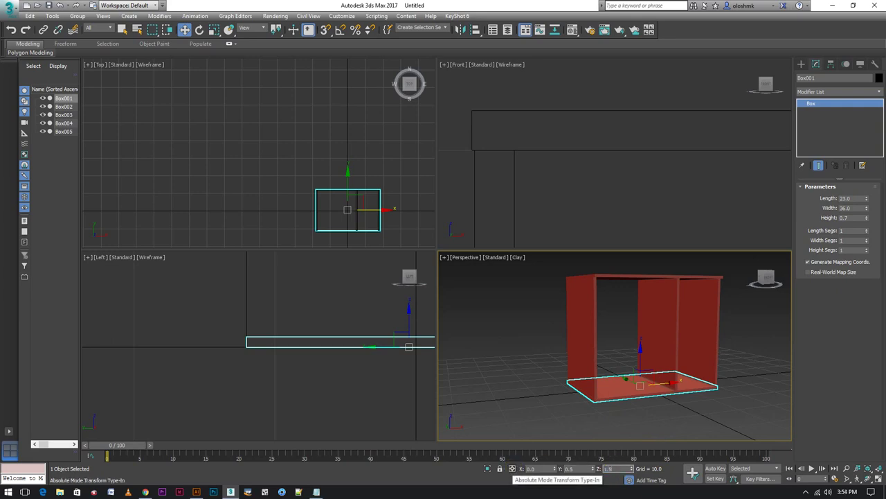
{"action": "key", "text": "Return"}
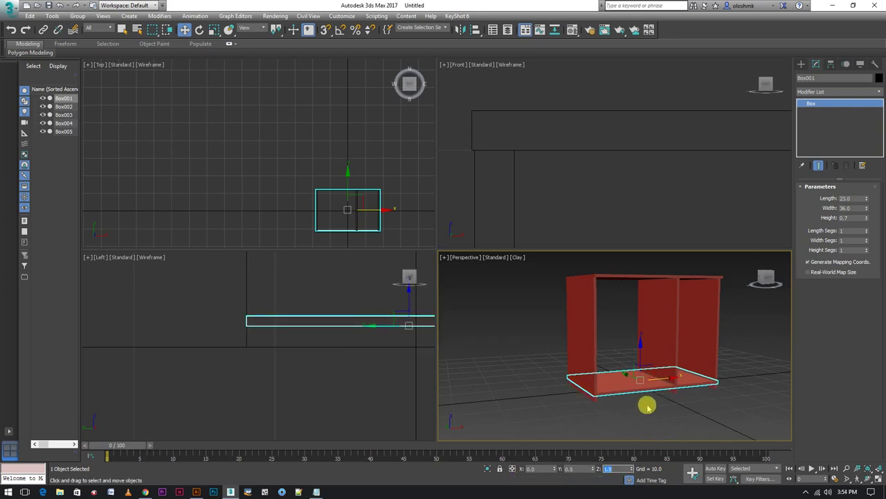
- Narrow the bottom shelf to width 34.5, then deselect it and orbit higher
{"action": "scroll", "coordinate": [611, 103], "scroll_direction": "down", "scroll_amount": 3}
{"action": "scroll", "coordinate": [619, 159], "scroll_direction": "down", "scroll_amount": 2}
{"action": "scroll", "coordinate": [620, 185], "scroll_direction": "down", "scroll_amount": 2}
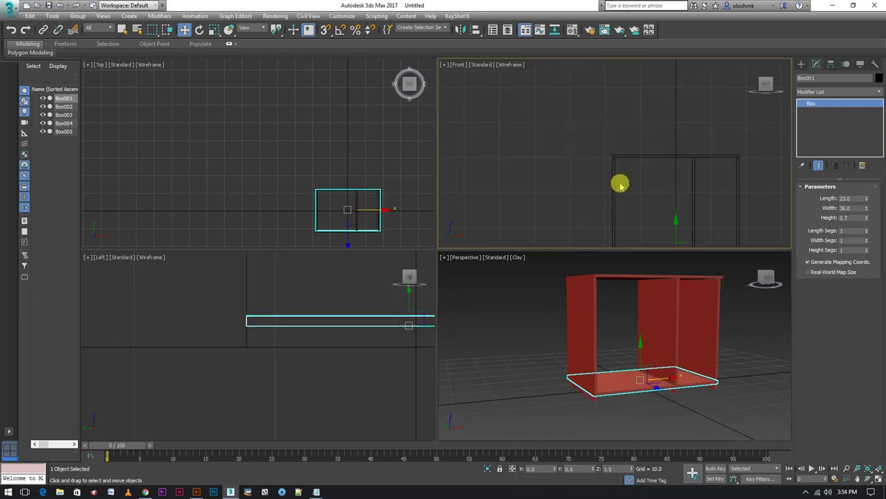
{"action": "scroll", "coordinate": [643, 85], "scroll_direction": "up", "scroll_amount": 3}
{"action": "scroll", "coordinate": [644, 150], "scroll_direction": "up", "scroll_amount": 2}
{"action": "scroll", "coordinate": [608, 172], "scroll_direction": "up", "scroll_amount": 2}
{"action": "scroll", "coordinate": [607, 172], "scroll_direction": "up", "scroll_amount": 2}
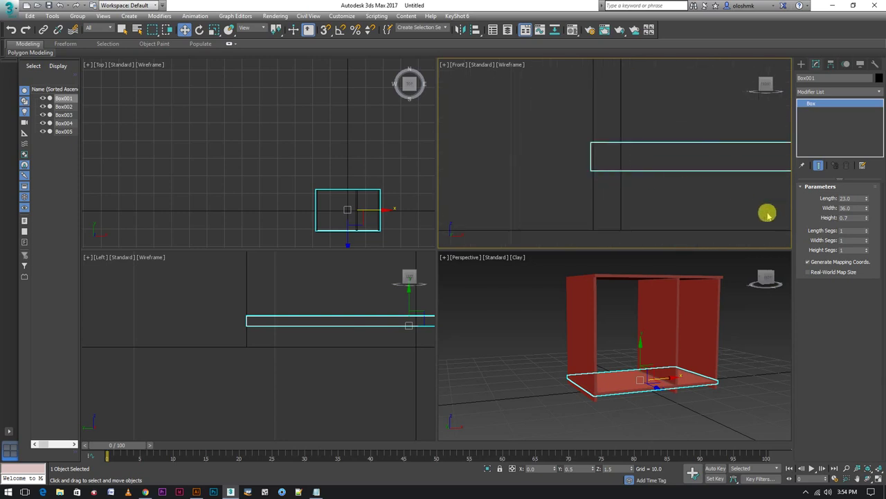
{"action": "left_click_drag", "start_coordinate": [867, 212], "coordinate": [869, 216]}
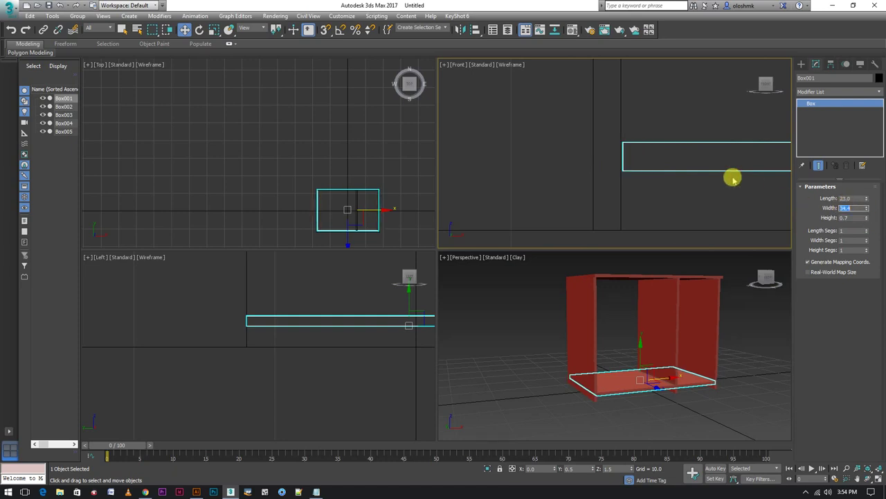
{"action": "scroll", "coordinate": [658, 173], "scroll_direction": "up", "scroll_amount": 5}
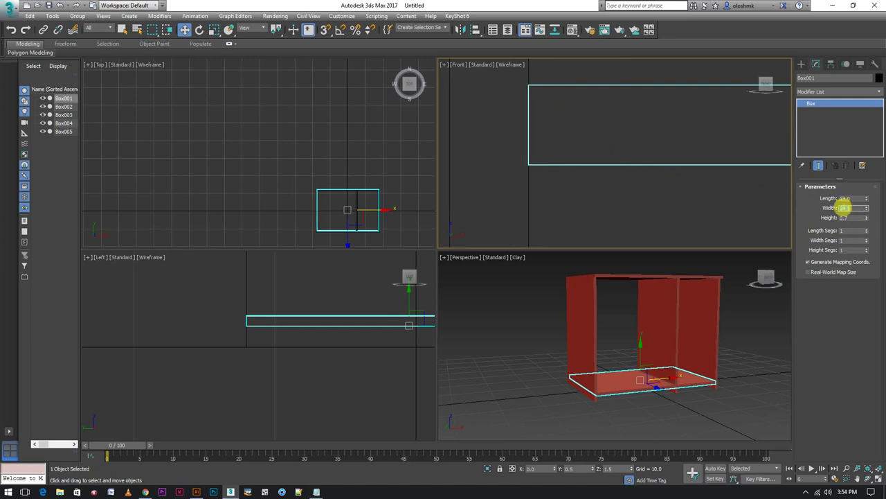
{"action": "scroll", "coordinate": [543, 132], "scroll_direction": "up", "scroll_amount": 3}
{"action": "scroll", "coordinate": [514, 166], "scroll_direction": "up", "scroll_amount": 1}
{"action": "scroll", "coordinate": [512, 165], "scroll_direction": "up", "scroll_amount": 2}
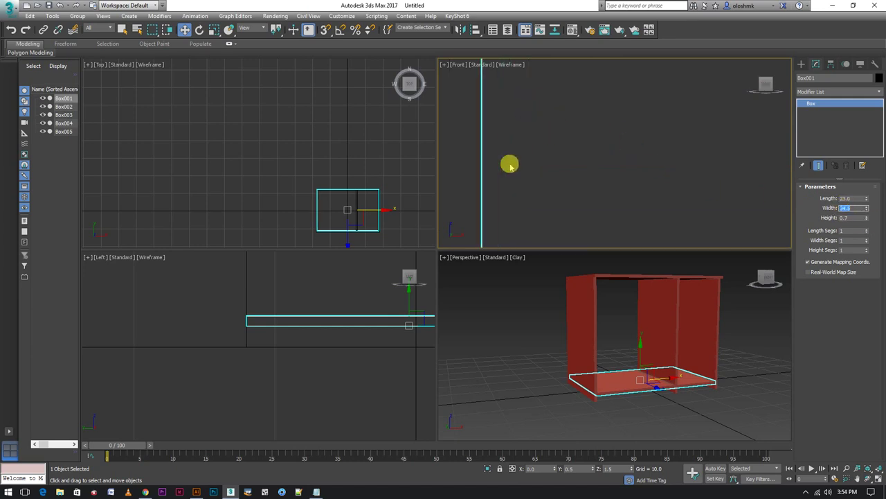
{"action": "scroll", "coordinate": [590, 306], "scroll_direction": "down", "scroll_amount": 3}
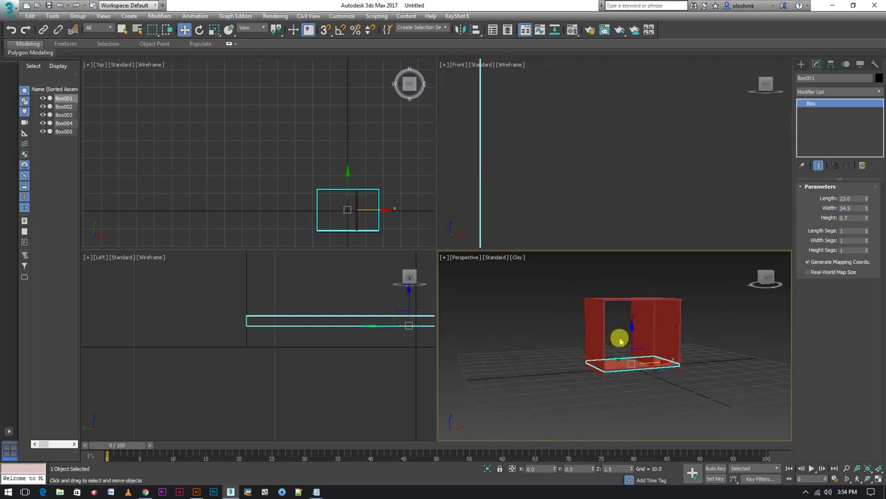
{"action": "left_click", "coordinate": [716, 365]}
{"action": "scroll", "coordinate": [709, 360], "scroll_direction": "up", "scroll_amount": 2}
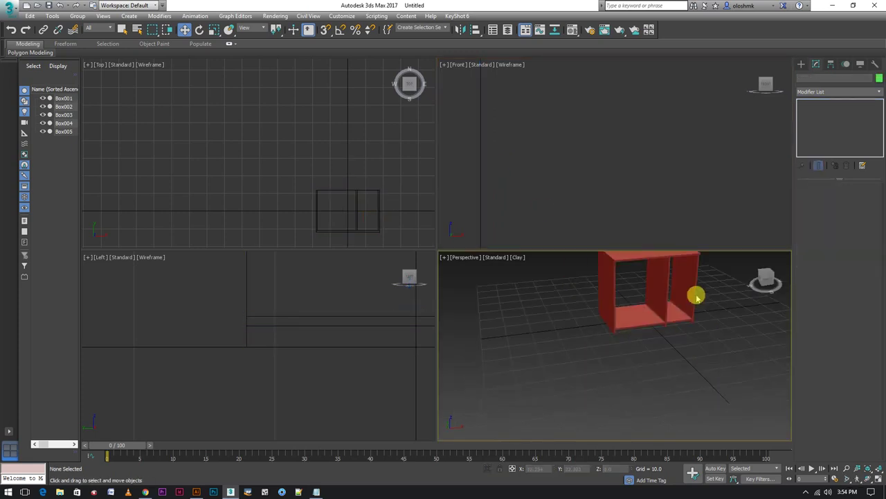
{"action": "middle_click_drag", "start_coordinate": [696, 293], "coordinate": [609, 298], "text": "alt"}
- Copy the left side panel and lift the copy onto the tabletop at Z 30.7
{"action": "left_click", "coordinate": [617, 296]}
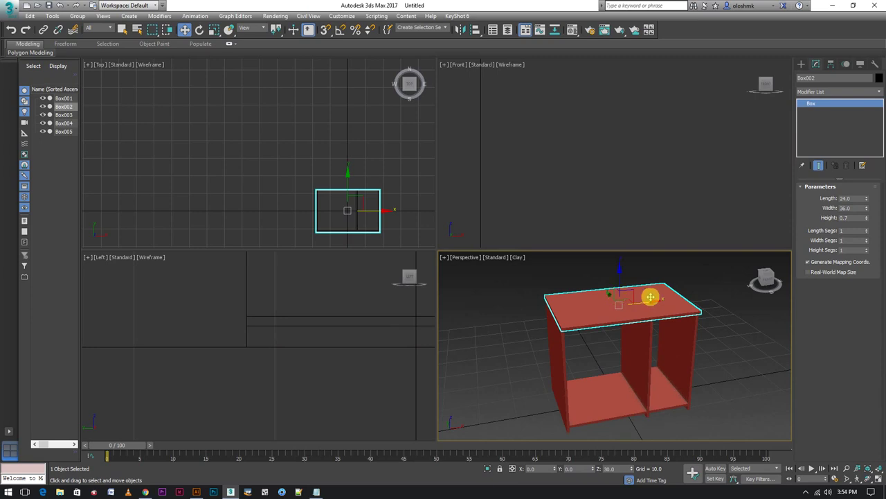
{"action": "left_click", "coordinate": [558, 362]}
{"action": "left_click_drag", "start_coordinate": [558, 362], "coordinate": [556, 364], "text": "shift"}
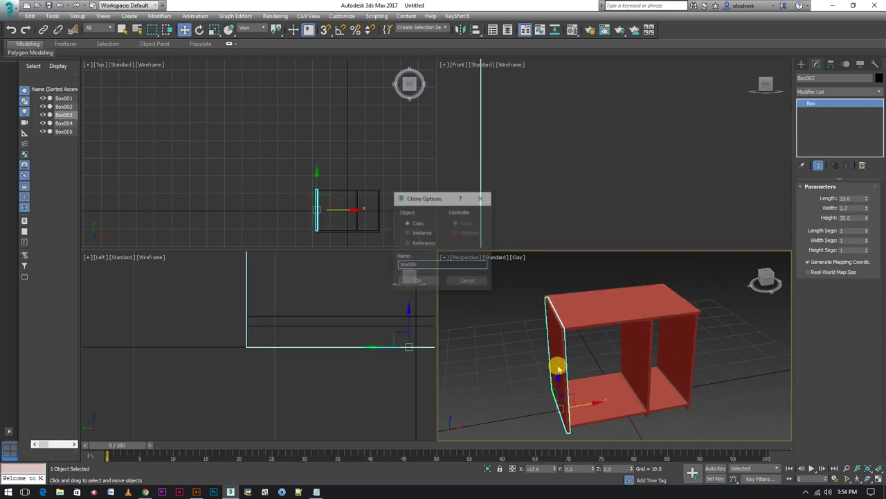
{"action": "left_click", "coordinate": [420, 280]}
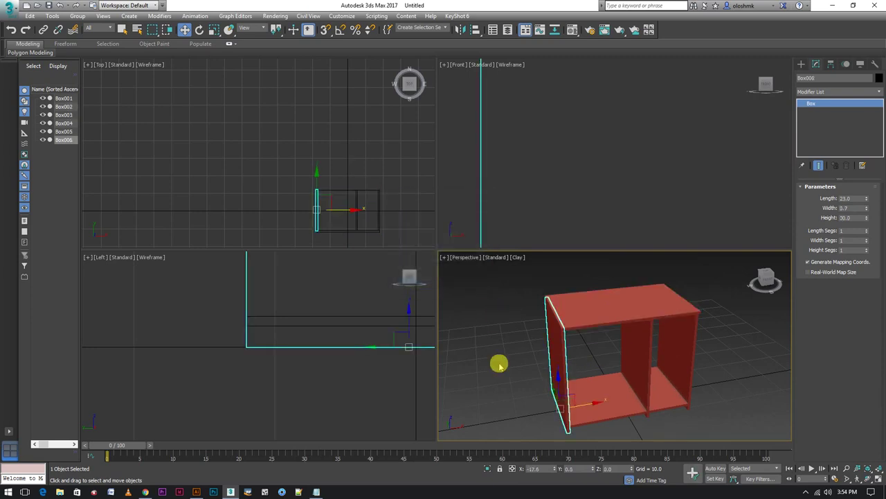
{"action": "double_click", "coordinate": [616, 468]}
{"action": "type", "text": "30.7"}
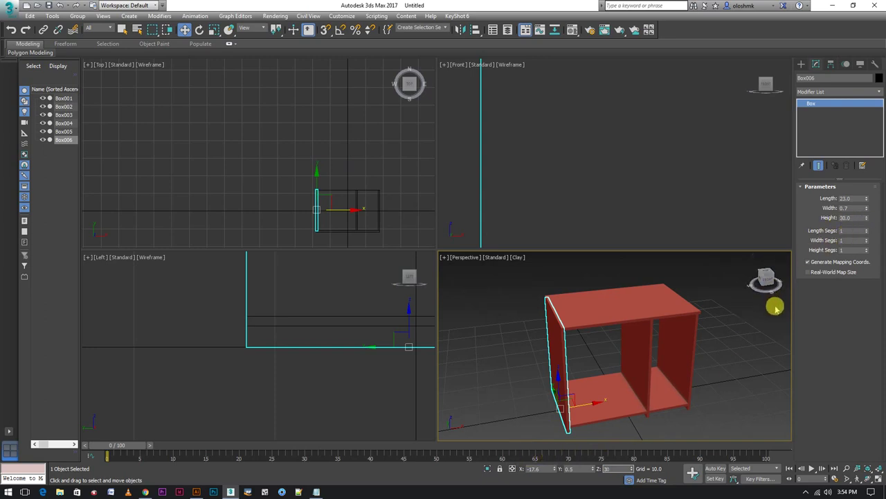
{"action": "key", "text": "Return"}
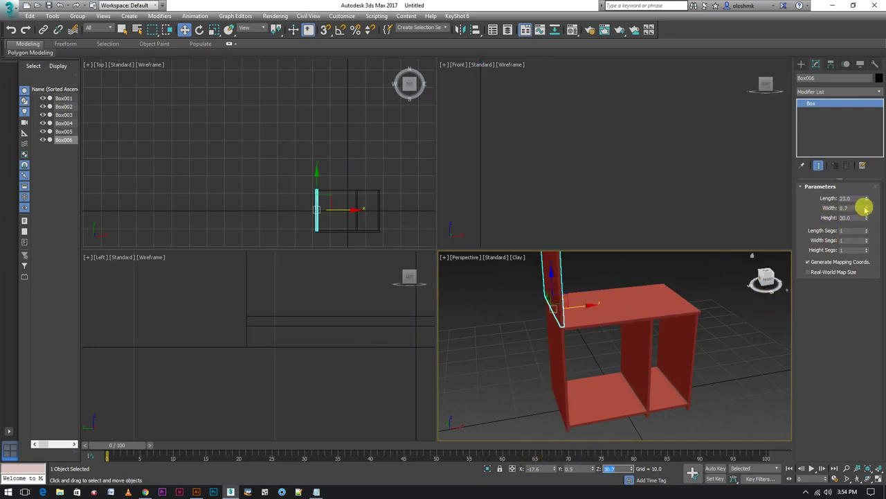
- Shorten the new upright panel to length 8
{"action": "left_click", "coordinate": [853, 199]}
{"action": "type", "text": "8"}
{"action": "key", "text": "Return"}
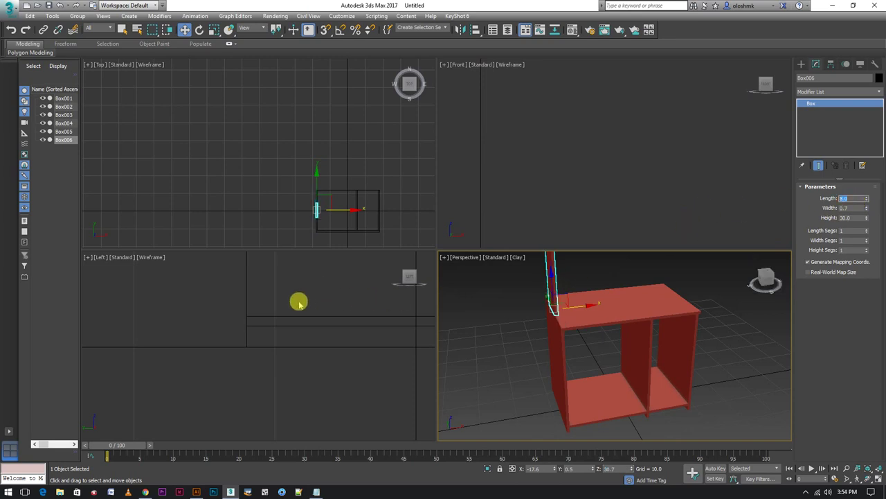
{"action": "scroll", "coordinate": [282, 374], "scroll_direction": "down", "scroll_amount": 2}
{"action": "scroll", "coordinate": [297, 384], "scroll_direction": "down", "scroll_amount": 2}
{"action": "scroll", "coordinate": [298, 356], "scroll_direction": "down", "scroll_amount": 2}
{"action": "scroll", "coordinate": [299, 357], "scroll_direction": "up", "scroll_amount": 2}
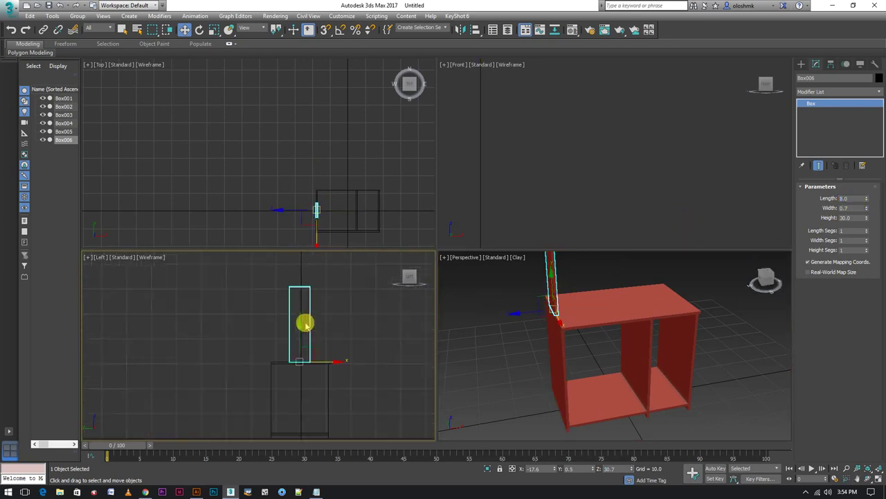
{"action": "scroll", "coordinate": [303, 321], "scroll_direction": "up", "scroll_amount": 2}
{"action": "scroll", "coordinate": [289, 368], "scroll_direction": "up", "scroll_amount": 2}
{"action": "scroll", "coordinate": [320, 322], "scroll_direction": "up", "scroll_amount": 2}
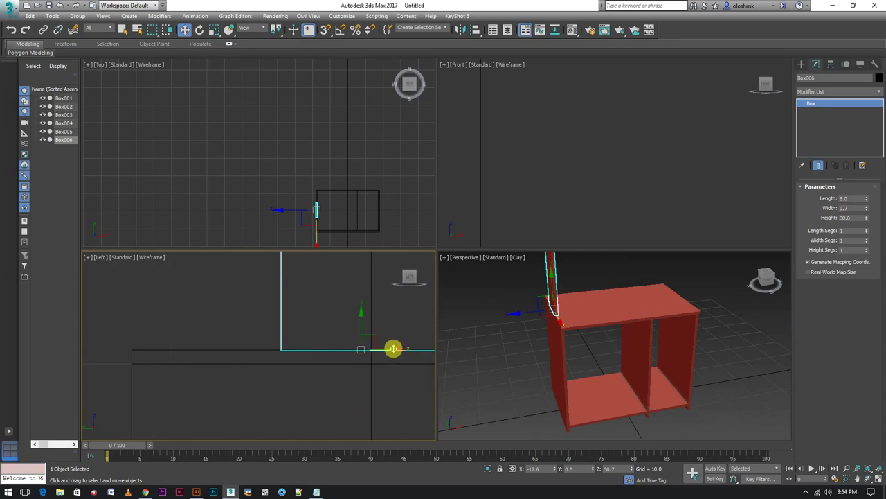
- Slide the new panel across the tabletop and set its Y position to 8.0
{"action": "left_click_drag", "start_coordinate": [393, 348], "coordinate": [245, 355]}
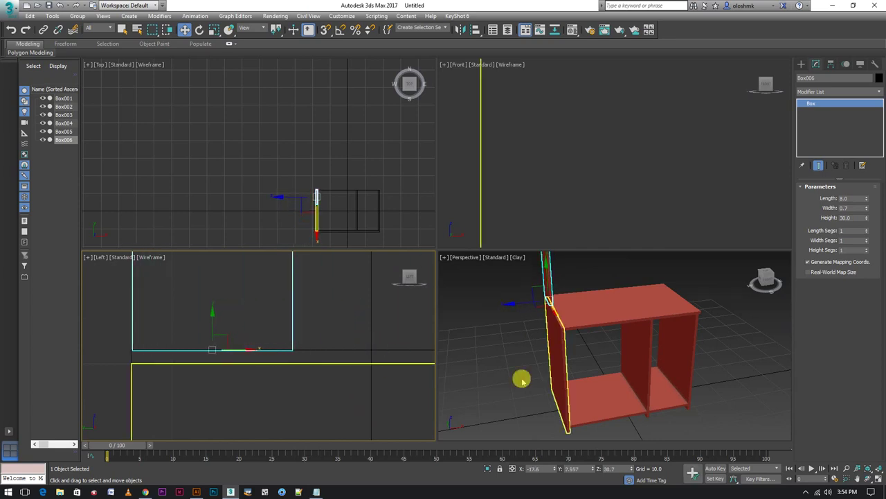
{"action": "left_click_drag", "start_coordinate": [579, 468], "coordinate": [558, 466]}
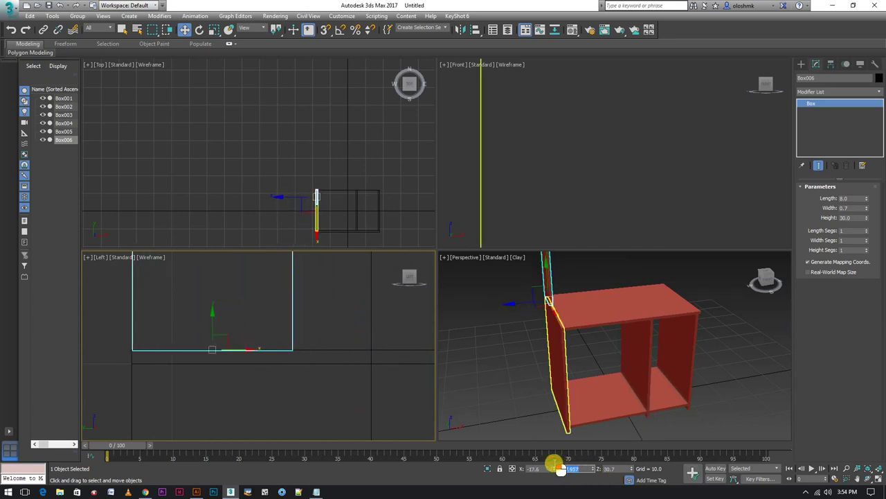
{"action": "type", "text": "8"}
{"action": "key", "text": "Return"}
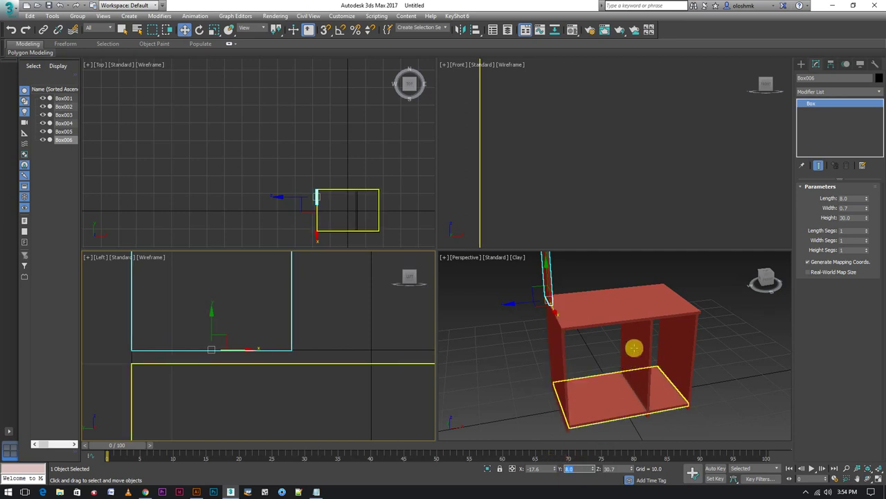
- Maximize the Perspective view, orbit to a side angle and deselect the panel
{"action": "middle_click_drag", "start_coordinate": [635, 348], "coordinate": [633, 348], "text": "alt"}
{"action": "key", "text": "alt+w"}
{"action": "middle_click_drag", "start_coordinate": [475, 344], "coordinate": [572, 329], "text": "alt"}
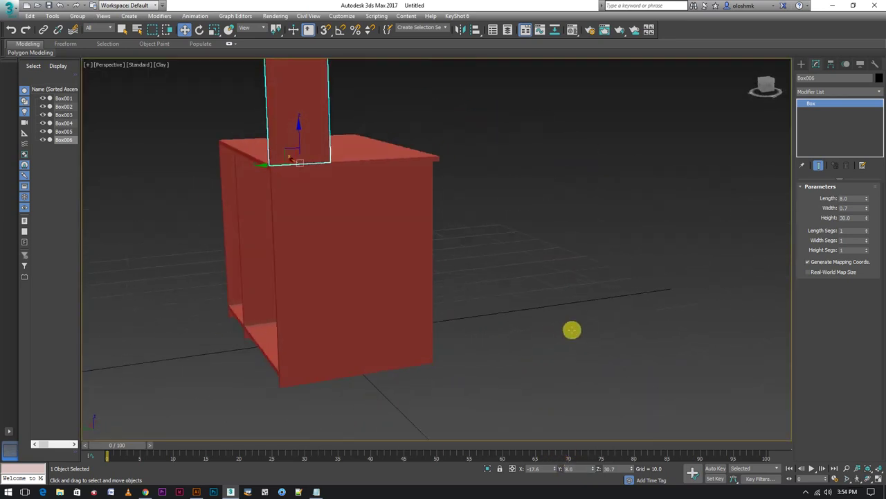
{"action": "left_click", "coordinate": [573, 325]}
{"action": "scroll", "coordinate": [275, 154], "scroll_direction": "up", "scroll_amount": 5}
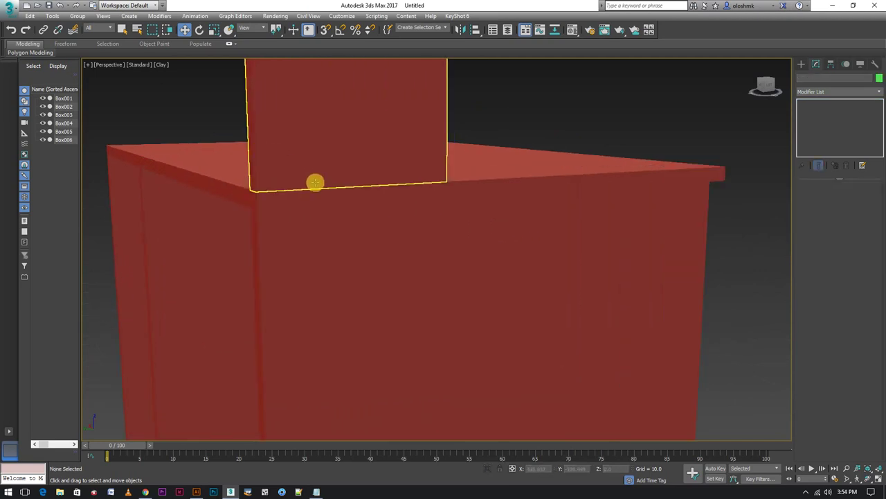
{"action": "left_click", "coordinate": [160, 65]}
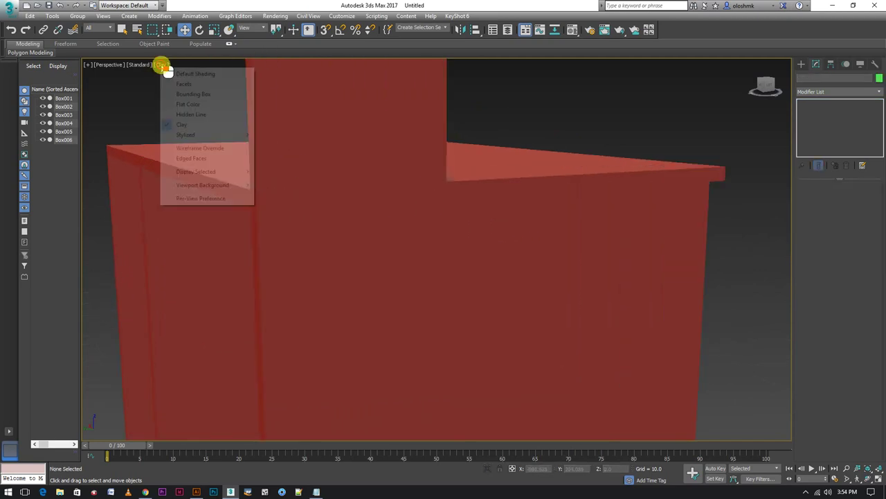
- Turn on edged faces and shorten the upright panel on the desktop to height 24
{"action": "left_click", "coordinate": [192, 158]}
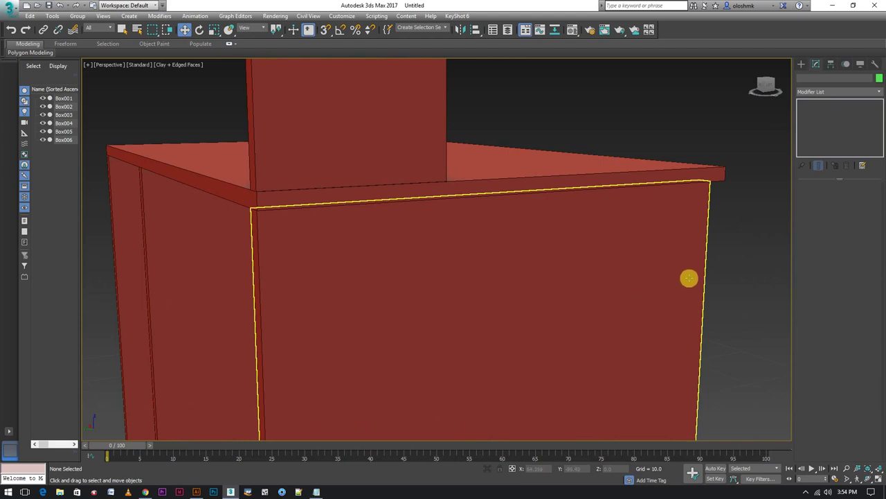
{"action": "scroll", "coordinate": [597, 291], "scroll_direction": "up", "scroll_amount": 5}
{"action": "scroll", "coordinate": [594, 294], "scroll_direction": "down", "scroll_amount": 5}
{"action": "scroll", "coordinate": [477, 305], "scroll_direction": "down", "scroll_amount": 1}
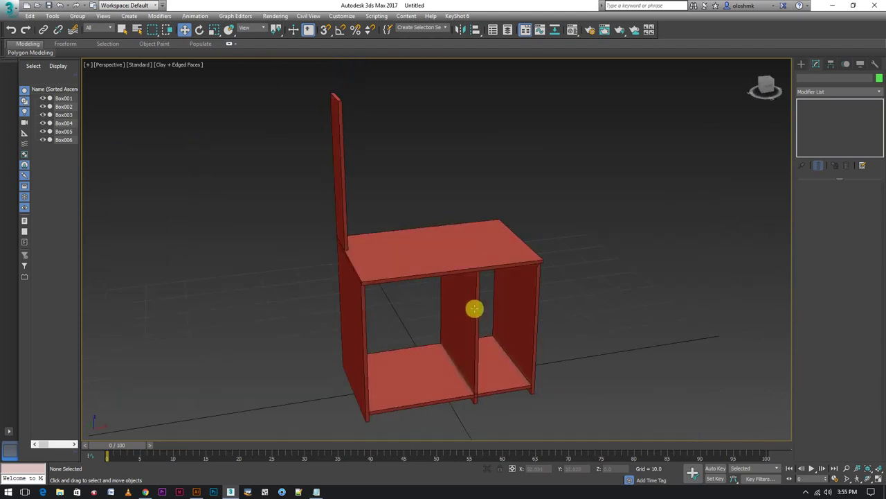
{"action": "left_click", "coordinate": [338, 160]}
{"action": "double_click", "coordinate": [851, 218]}
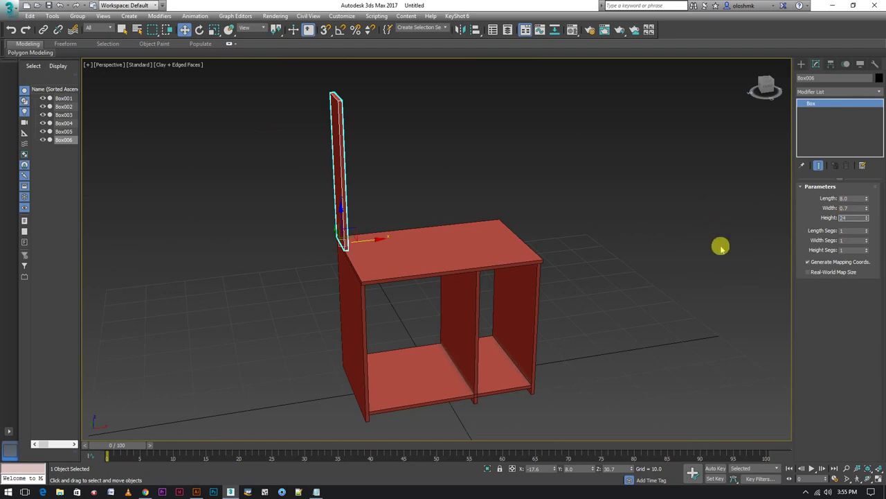
{"action": "key", "text": "Return"}
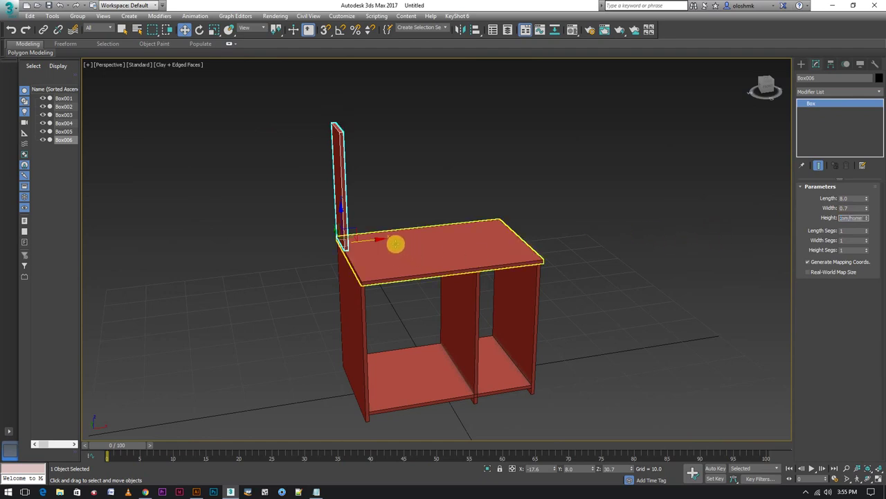
- Clone the right upright board as Box008 and move it to X 11.5 as the middle divider
{"action": "left_click", "coordinate": [414, 175]}
{"action": "key", "text": "ctrl+z"}
{"action": "right_click", "coordinate": [411, 185]}
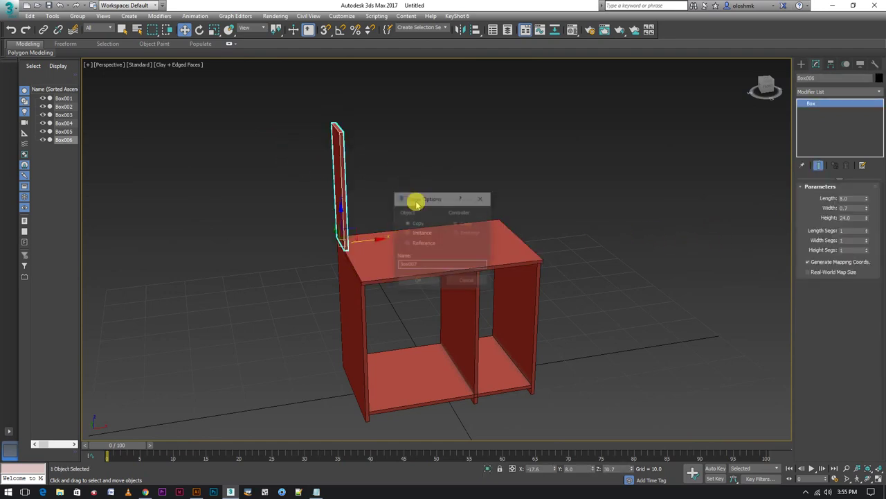
{"action": "left_click", "coordinate": [418, 263]}
{"action": "left_click", "coordinate": [421, 280]}
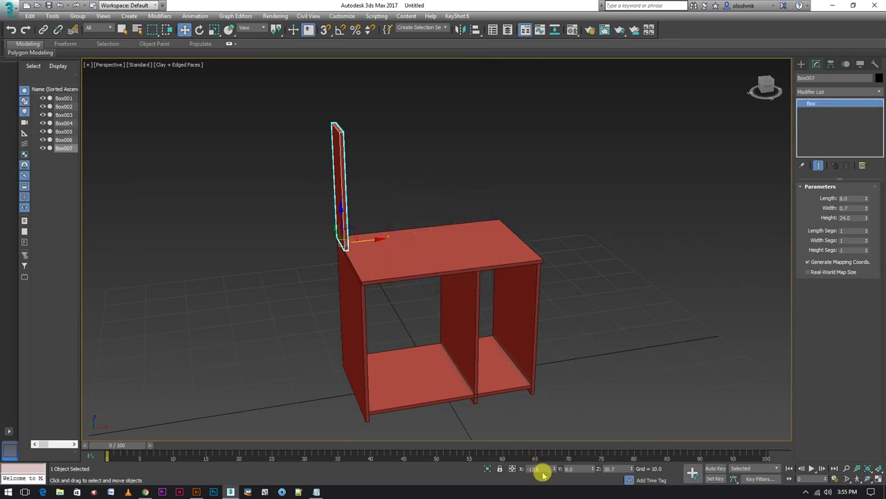
{"action": "key", "text": "Return"}
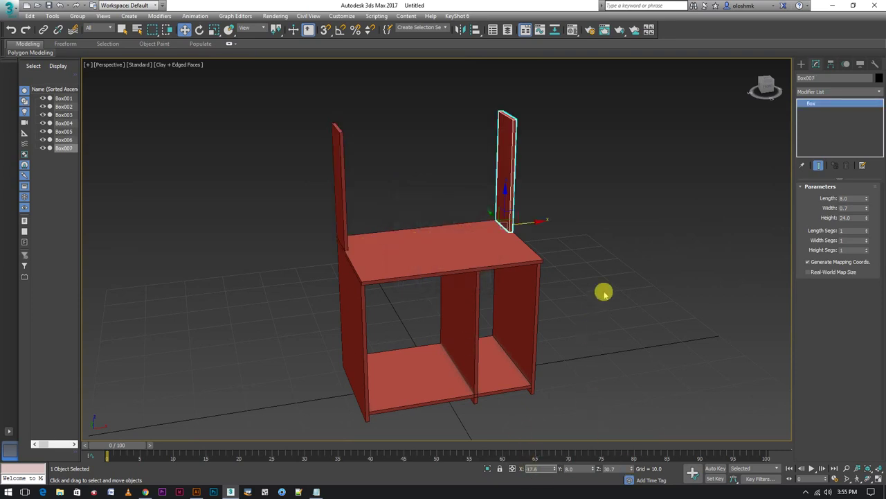
{"action": "left_click_drag", "start_coordinate": [550, 227], "coordinate": [549, 226], "text": "shift"}
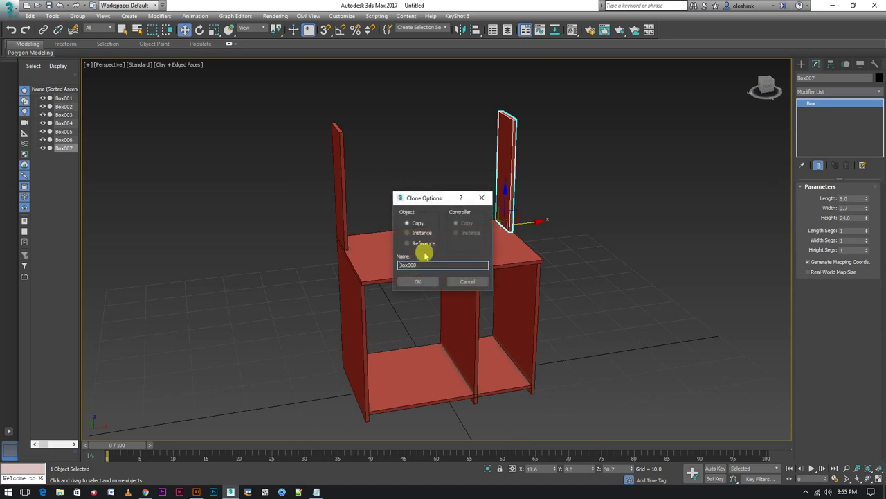
{"action": "left_click", "coordinate": [421, 282]}
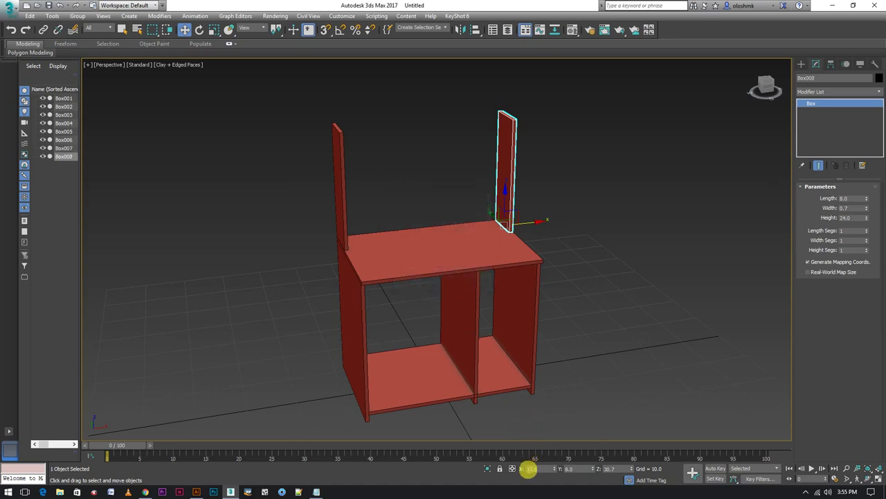
{"action": "double_click", "coordinate": [545, 469]}
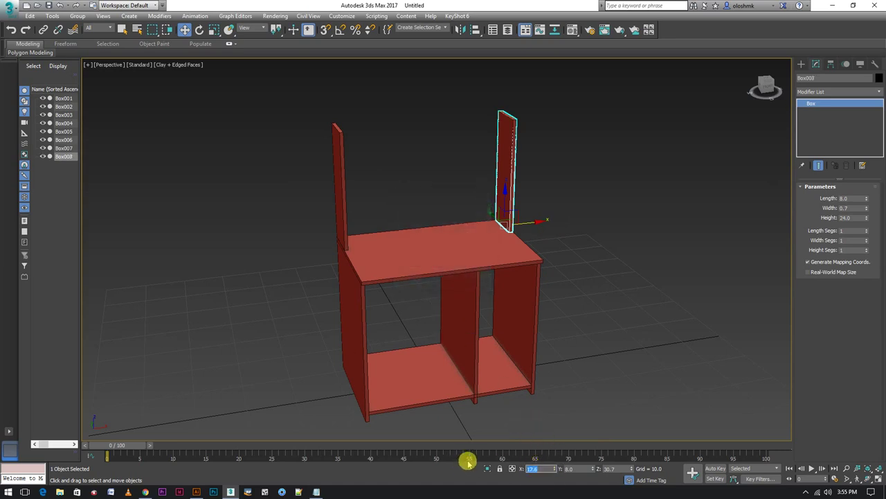
{"action": "type", "text": "511.5"}
{"action": "key", "text": "Return"}
{"action": "left_click", "coordinate": [619, 291]}
- Copy the left upright board as Box009 and centre it at X 0
{"action": "mouse_move", "coordinate": [619, 291]}
{"action": "middle_mouse_down", "text": "alt"}
{"action": "mouse_move", "coordinate": [570, 313]}
{"action": "mouse_move", "coordinate": [594, 311]}
{"action": "mouse_move", "coordinate": [547, 292]}
{"action": "mouse_move", "coordinate": [582, 358]}
{"action": "middle_mouse_up", "text": "alt"}
{"action": "scroll", "coordinate": [581, 358], "scroll_direction": "up", "scroll_amount": 3}
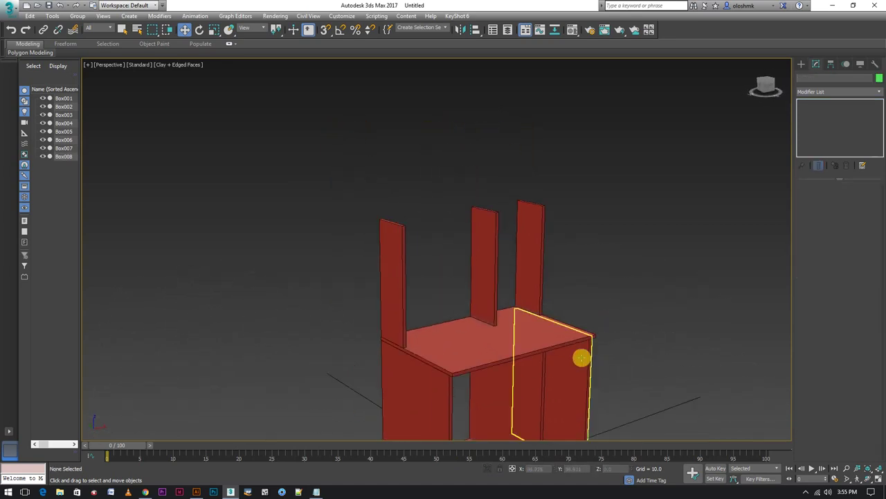
{"action": "left_click", "coordinate": [389, 306]}
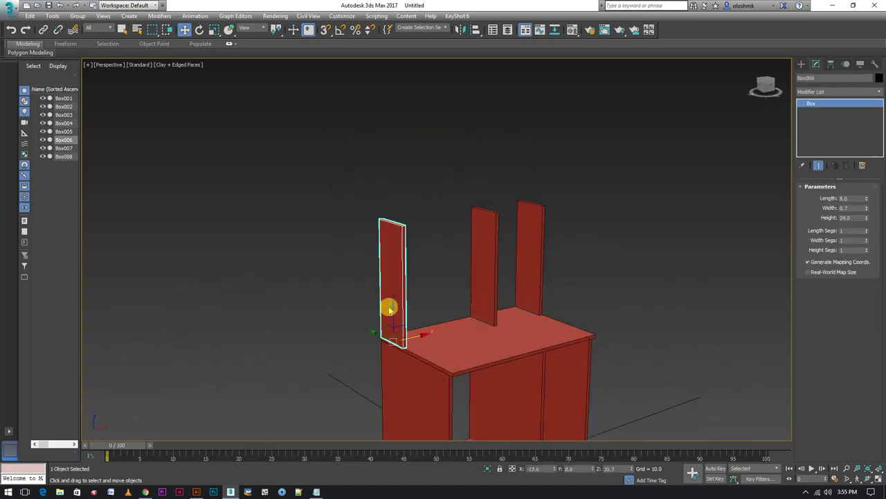
{"action": "key", "text": "ctrl+v"}
{"action": "left_click", "coordinate": [434, 278]}
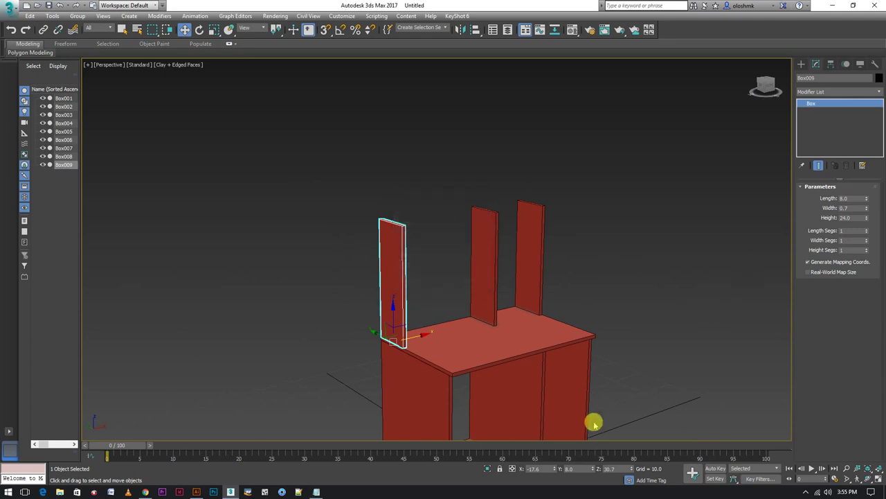
{"action": "right_click", "coordinate": [558, 468]}
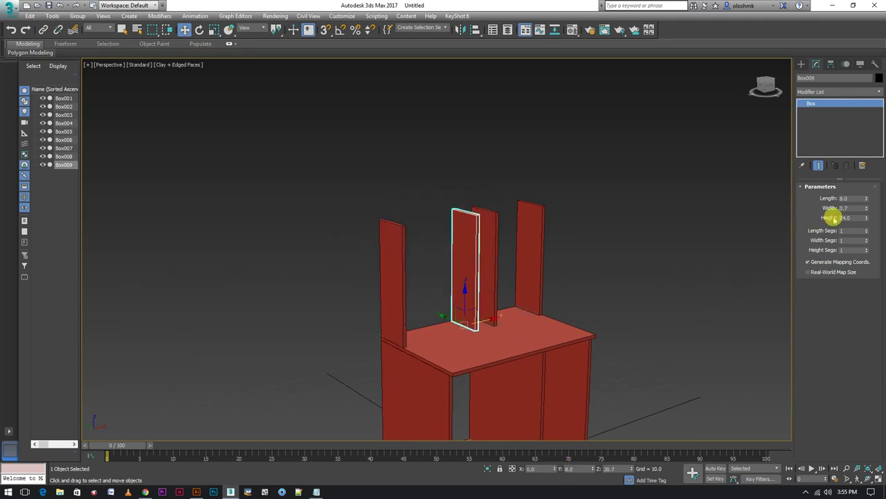
{"action": "left_click_drag", "start_coordinate": [861, 217], "coordinate": [770, 230]}
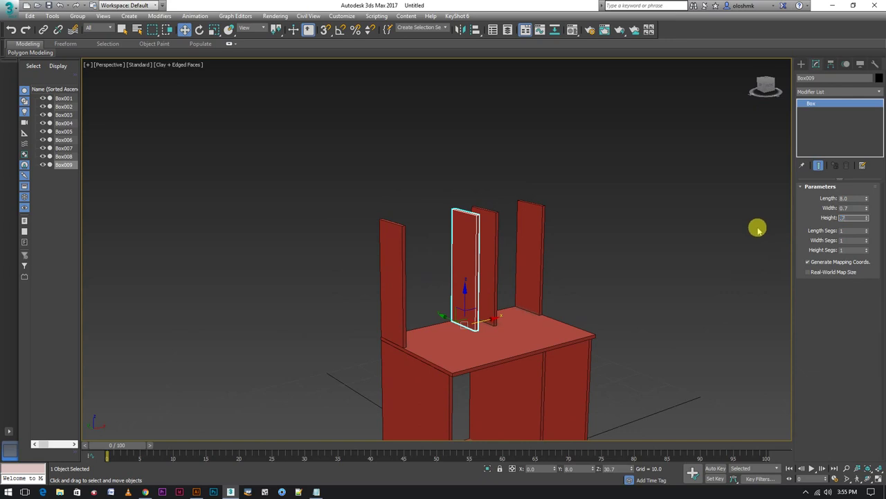
- Flatten Box009 into a 0.7-thick slab stretched to 35.5 wide across the desk
{"action": "key", "text": "Return"}
{"action": "left_click_drag", "start_coordinate": [853, 199], "coordinate": [771, 211]}
{"action": "type", "text": "35"}
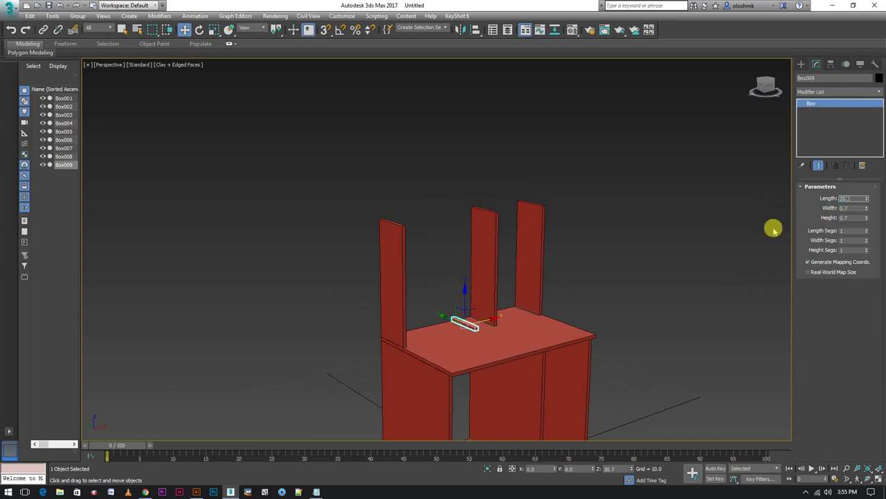
{"action": "key", "text": "Return"}
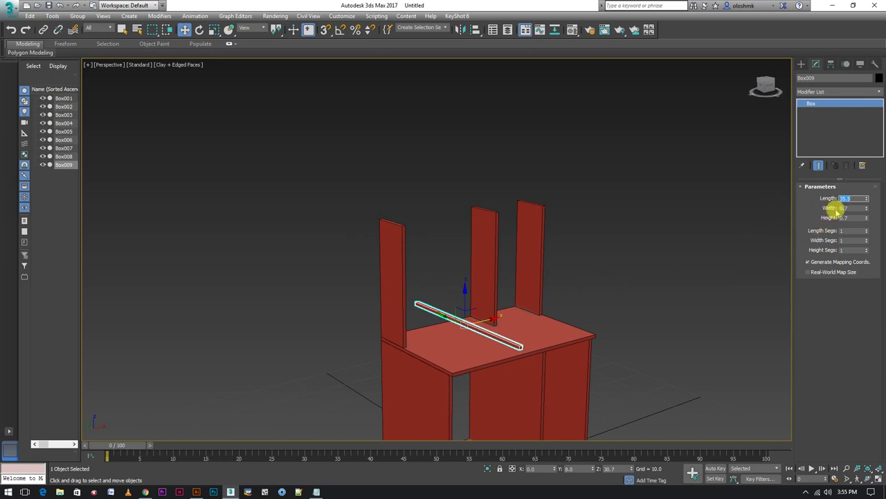
{"action": "key", "text": "ctrl+z"}
{"action": "key", "text": "Tab"}
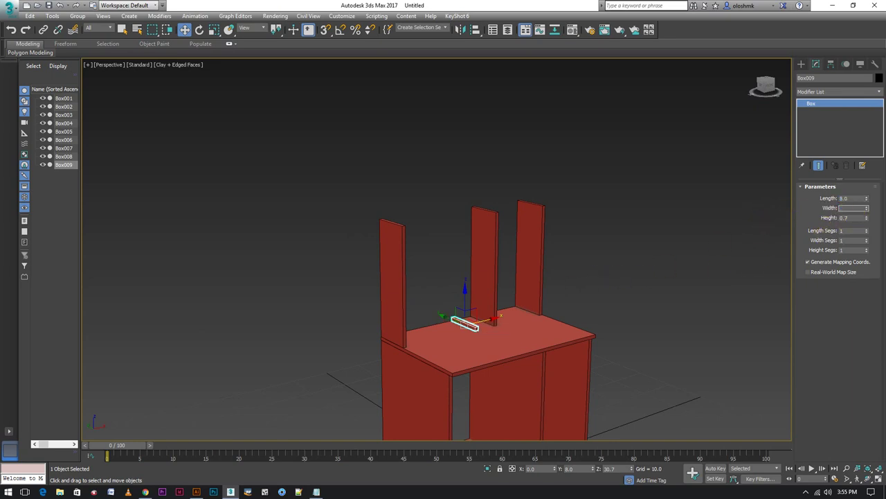
{"action": "type", "text": "35.5"}
{"action": "key", "text": "Return"}
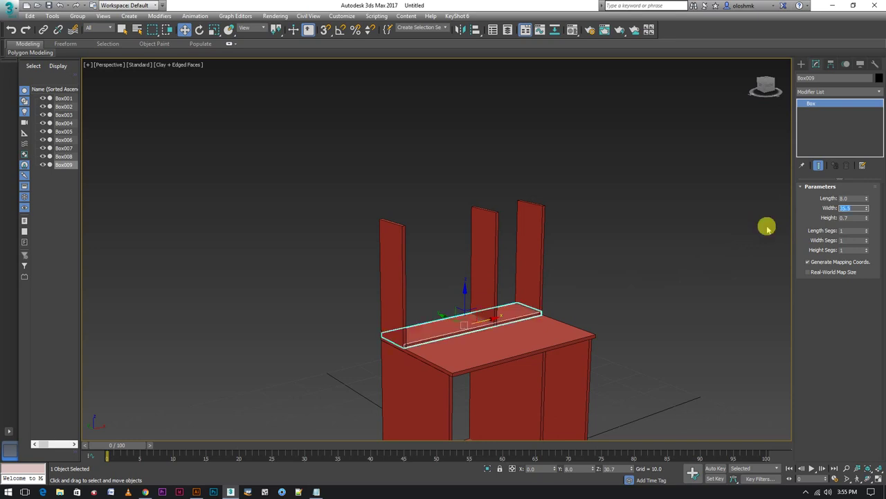
- Raise the slab onto the uprights at exactly Z 52
{"action": "left_click_drag", "start_coordinate": [469, 299], "coordinate": [479, 203]}
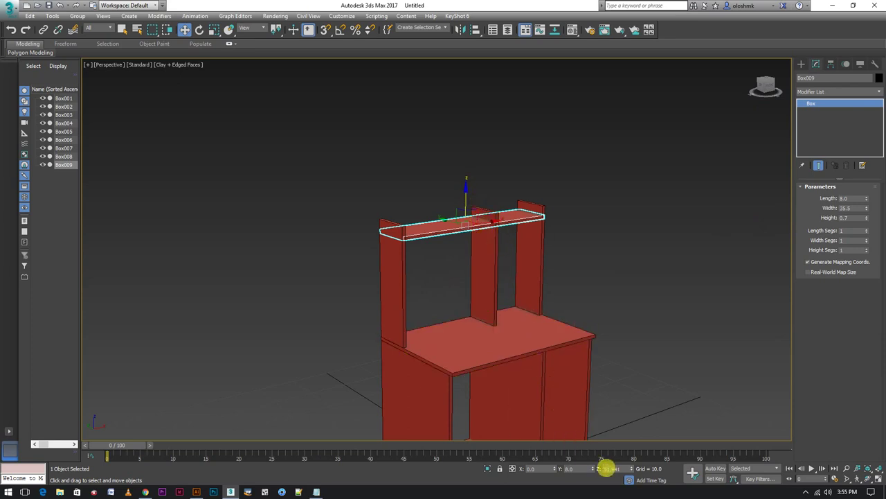
{"action": "left_click_drag", "start_coordinate": [606, 469], "coordinate": [658, 469]}
{"action": "type", "text": "52"}
{"action": "key", "text": "Return"}
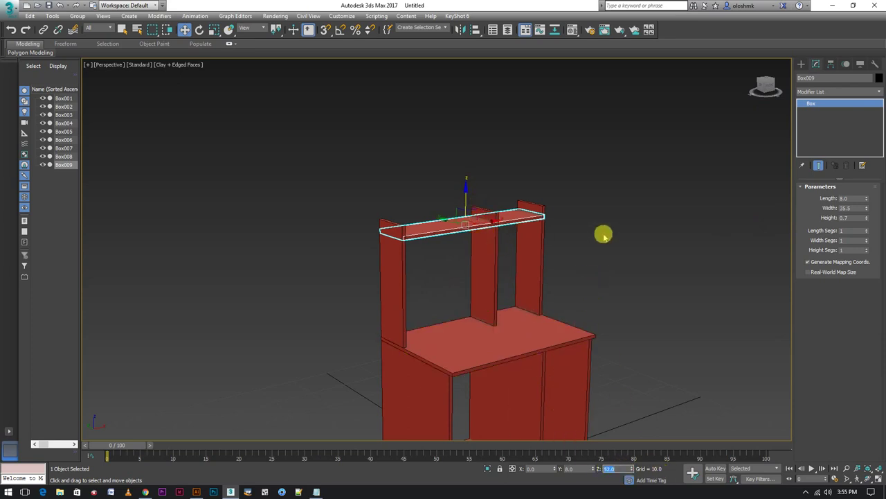
{"action": "key", "text": "z"}
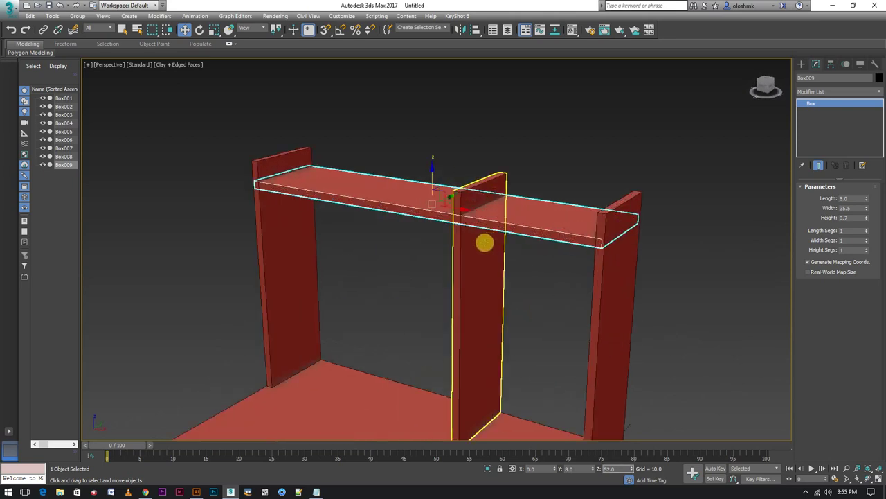
- Inspect the hutch from several angles, checking the top slab, middle upright and bottom board
{"action": "left_click", "coordinate": [466, 264]}
{"action": "key", "text": "z"}
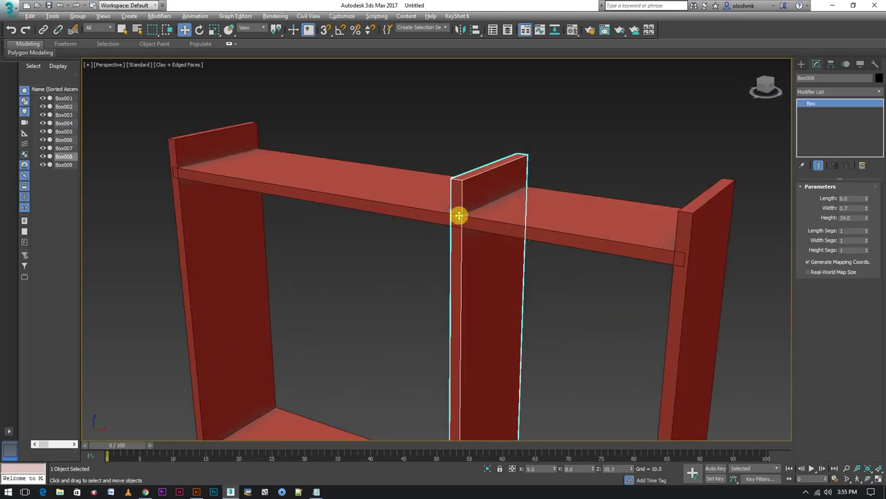
{"action": "middle_click_drag", "start_coordinate": [459, 215], "coordinate": [486, 206], "text": "alt"}
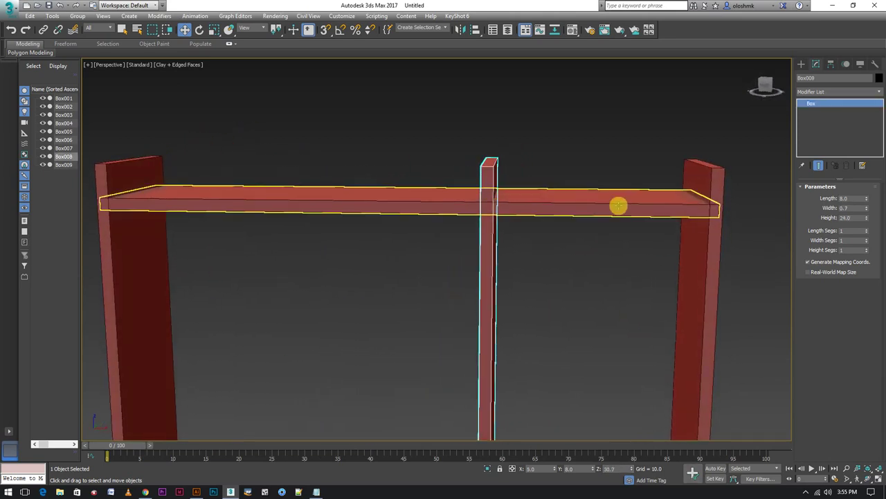
{"action": "left_click", "coordinate": [618, 206]}
{"action": "middle_click_drag", "start_coordinate": [736, 224], "coordinate": [680, 129], "text": "alt"}
{"action": "scroll", "coordinate": [681, 129], "scroll_direction": "down", "scroll_amount": 5}
{"action": "middle_click_drag", "start_coordinate": [702, 263], "coordinate": [689, 246], "text": "alt"}
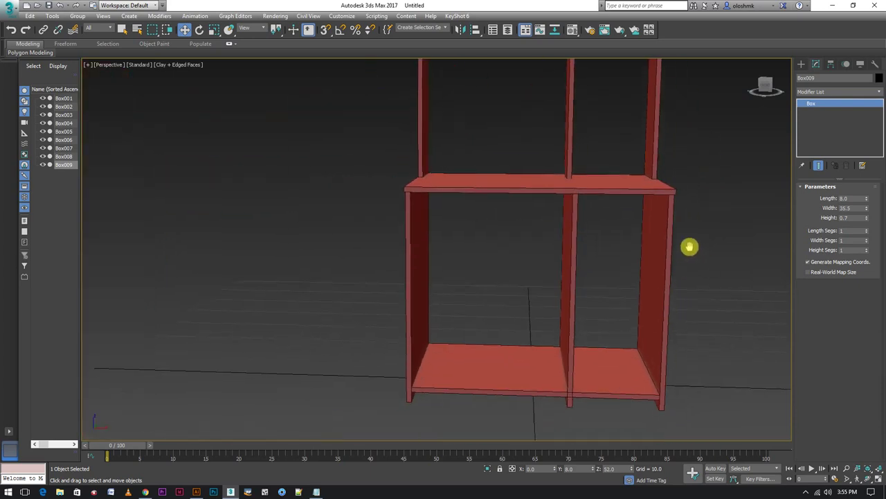
{"action": "scroll", "coordinate": [623, 376], "scroll_direction": "up", "scroll_amount": 3}
{"action": "left_click", "coordinate": [623, 376]}
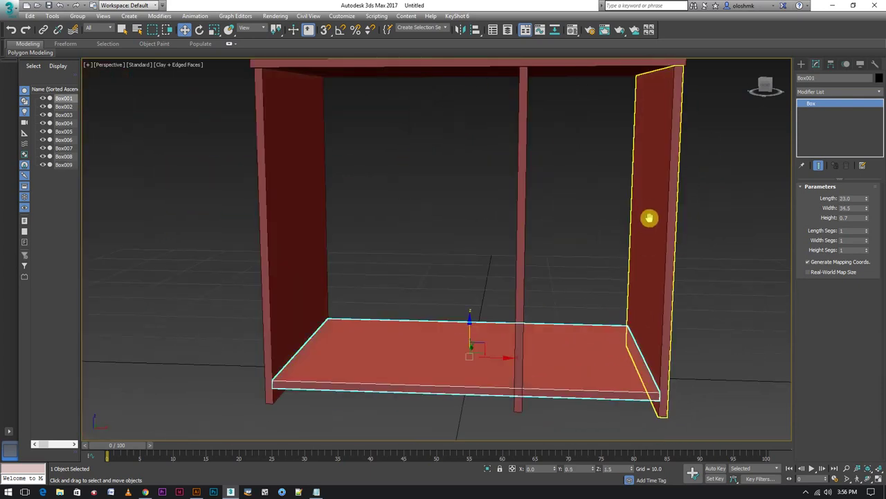
{"action": "middle_click_drag", "start_coordinate": [649, 217], "coordinate": [609, 281]}
{"action": "scroll", "coordinate": [610, 281], "scroll_direction": "down", "scroll_amount": 4}
{"action": "left_click", "coordinate": [574, 232]}
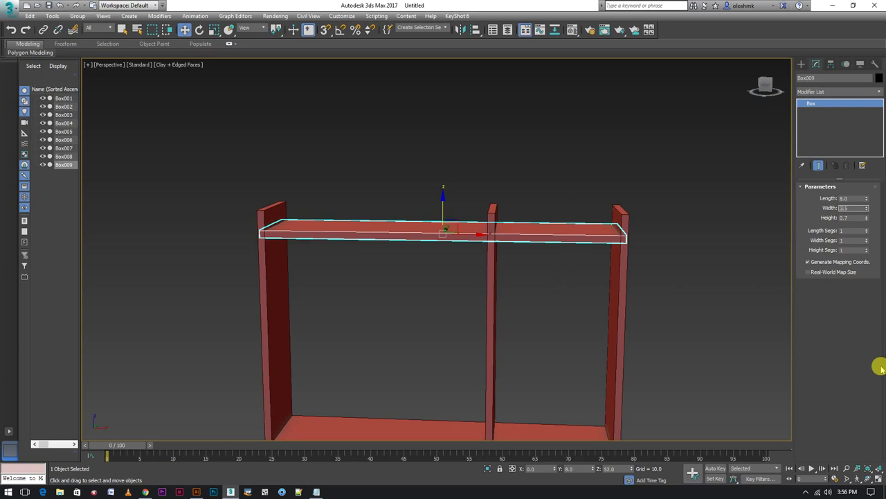
- Shorten the middle post Box008 so it fits under the top shelf
{"action": "left_click", "coordinate": [639, 227]}
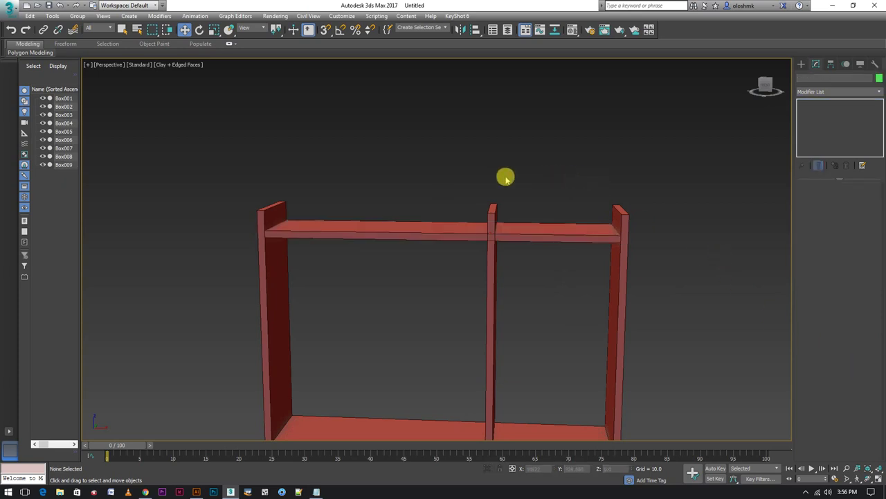
{"action": "left_click", "coordinate": [493, 210]}
{"action": "double_click", "coordinate": [846, 218]}
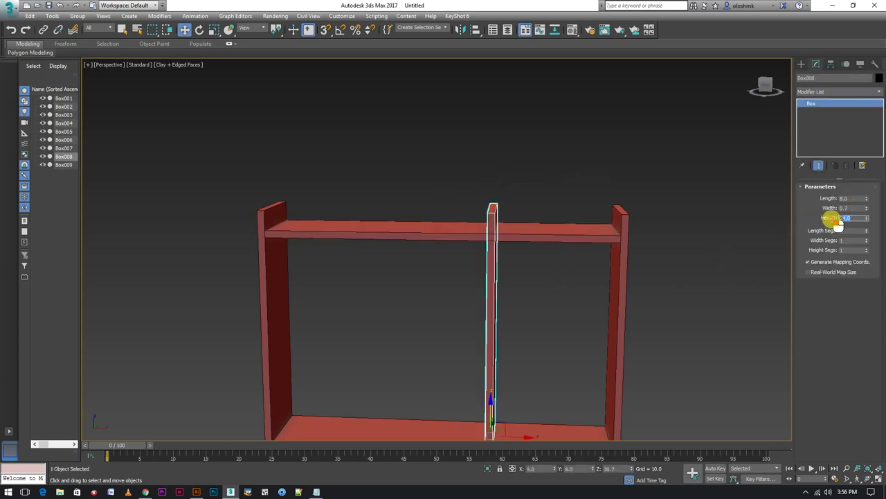
{"action": "scroll", "coordinate": [476, 228], "scroll_direction": "up", "scroll_amount": 5}
{"action": "type", "text": "21.5"}
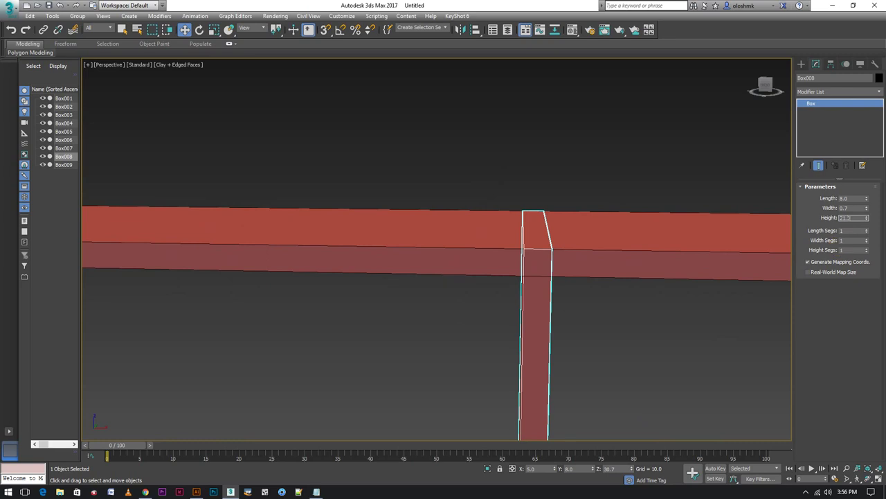
{"action": "key", "text": "Return"}
{"action": "left_click", "coordinate": [676, 343]}
{"action": "scroll", "coordinate": [675, 350], "scroll_direction": "down", "scroll_amount": 5}
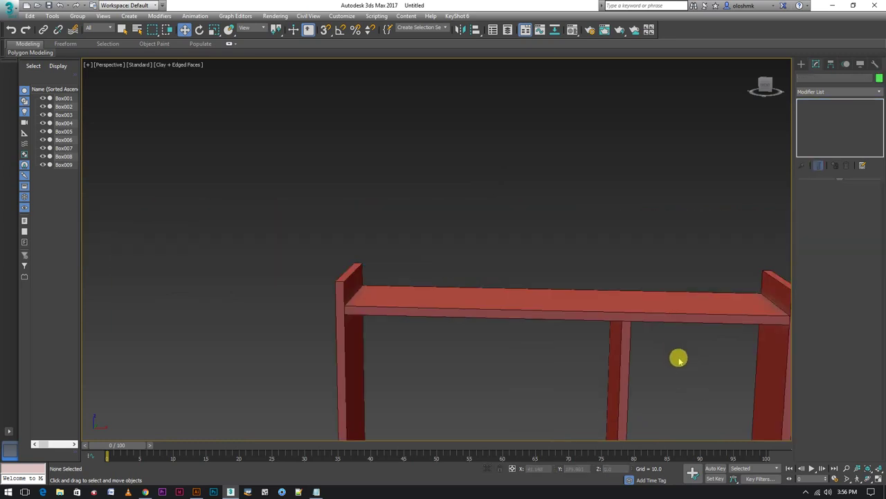
{"action": "middle_click_drag", "start_coordinate": [679, 358], "coordinate": [600, 303], "text": "alt"}
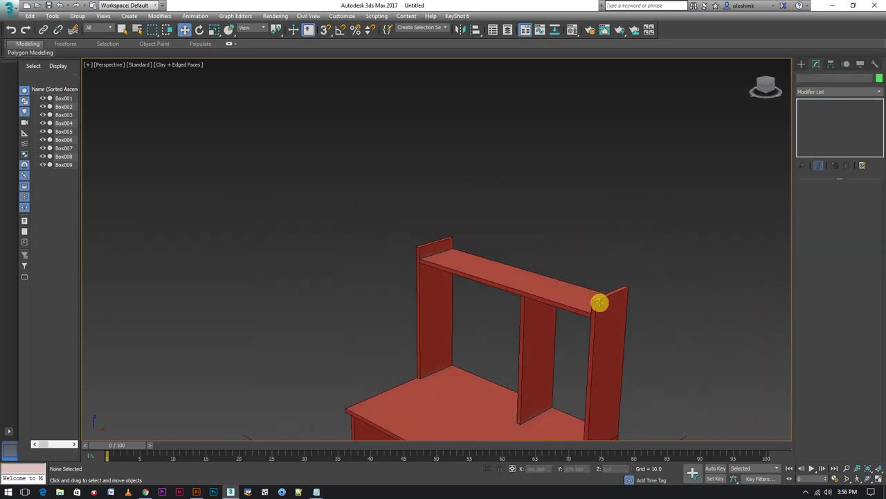
- Copy the top shelf as Box010 with height 1.5 and length 0.7, then show four viewports
{"action": "left_click", "coordinate": [552, 297]}
{"action": "key", "text": "ctrl+v"}
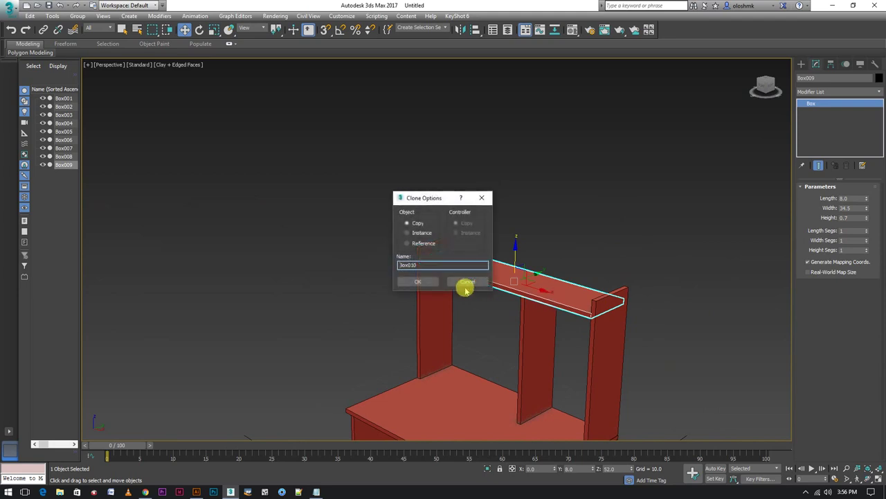
{"action": "left_click", "coordinate": [419, 282]}
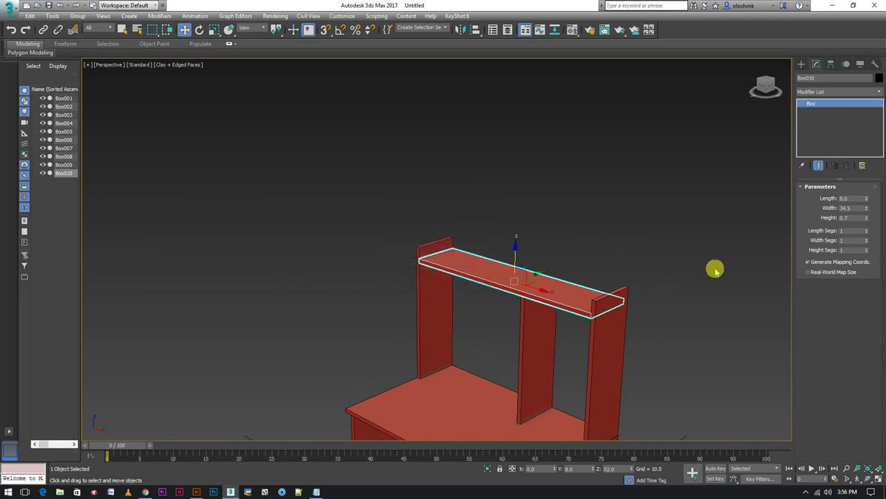
{"action": "double_click", "coordinate": [852, 217]}
{"action": "type", "text": "1.5"}
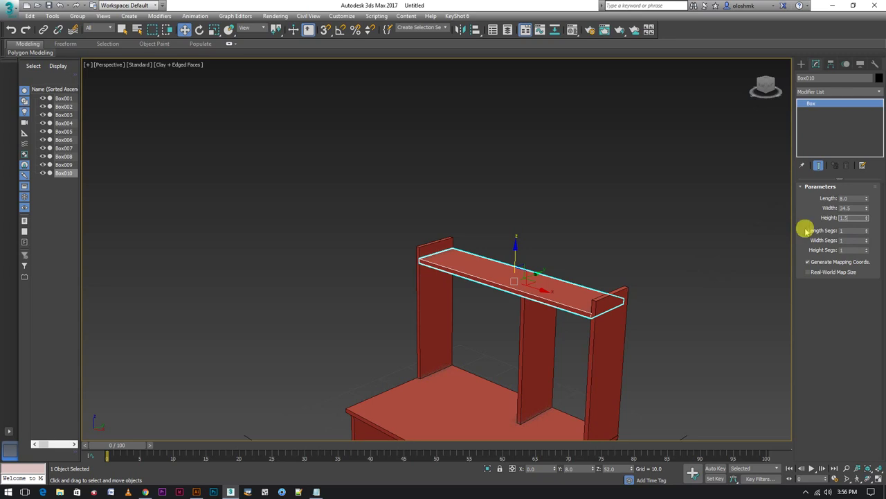
{"action": "key", "text": "Return"}
{"action": "double_click", "coordinate": [852, 198]}
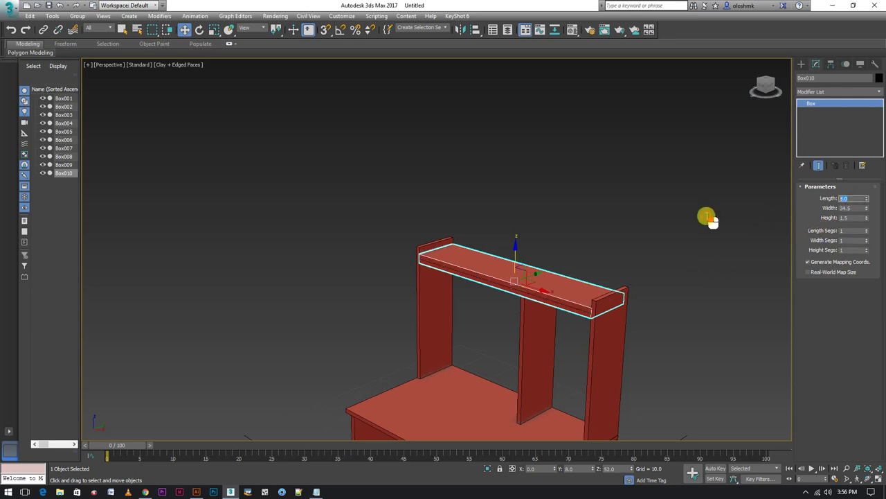
{"action": "type", "text": "0.7"}
{"action": "key", "text": "Return"}
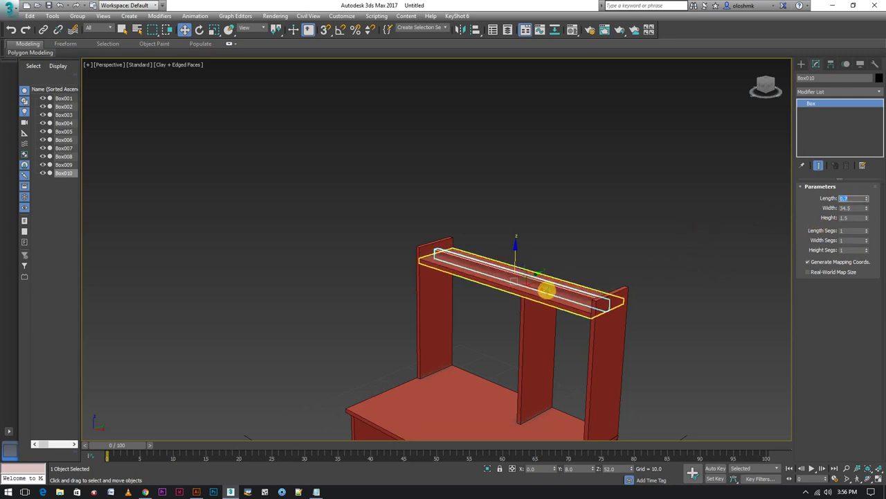
{"action": "mouse_move", "coordinate": [546, 283]}
{"action": "middle_mouse_down", "text": "alt"}
{"action": "mouse_move", "coordinate": [502, 280]}
{"action": "mouse_move", "coordinate": [572, 281]}
{"action": "middle_mouse_up", "text": "alt"}
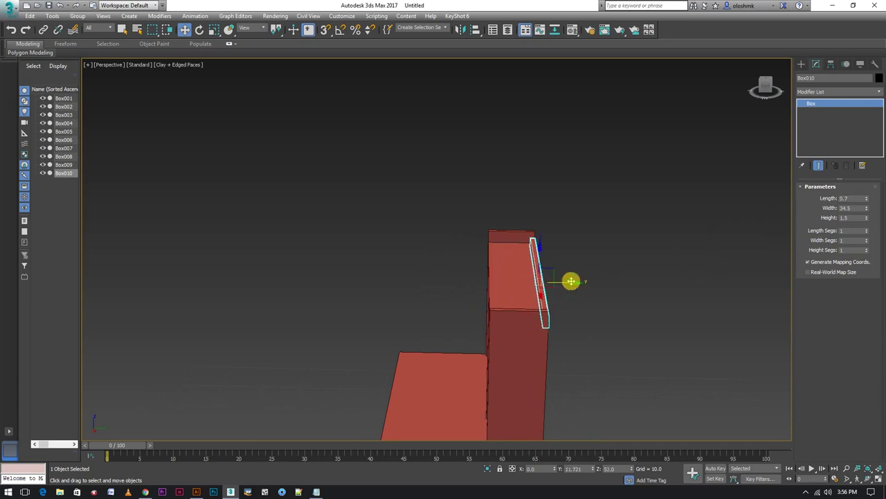
{"action": "key", "text": "alt+w"}
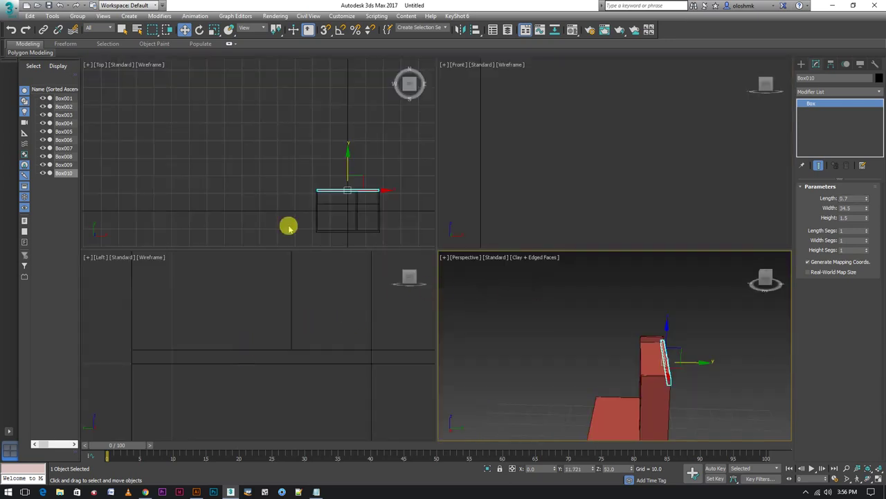
- Frame the back strip in a maximized Left view and adjust its Y position
{"action": "scroll", "coordinate": [510, 191], "scroll_direction": "down", "scroll_amount": 3}
{"action": "scroll", "coordinate": [475, 236], "scroll_direction": "down", "scroll_amount": 3}
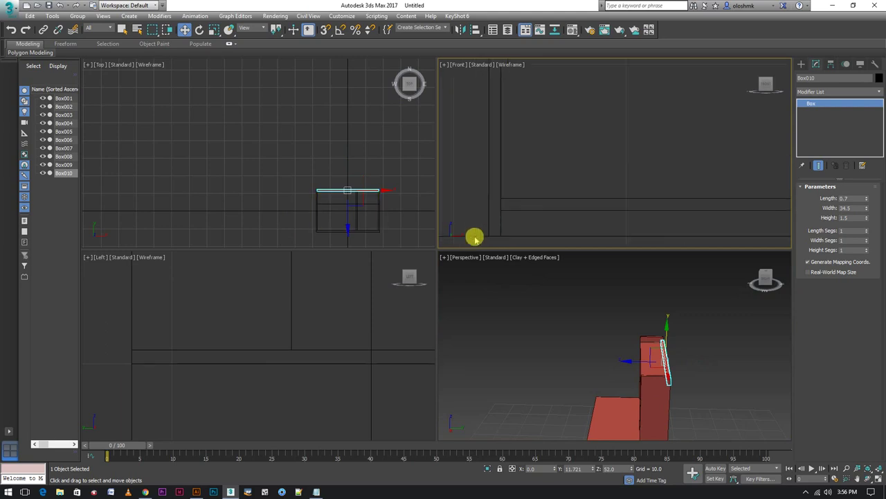
{"action": "scroll", "coordinate": [362, 348], "scroll_direction": "down", "scroll_amount": 3}
{"action": "scroll", "coordinate": [360, 351], "scroll_direction": "down", "scroll_amount": 3}
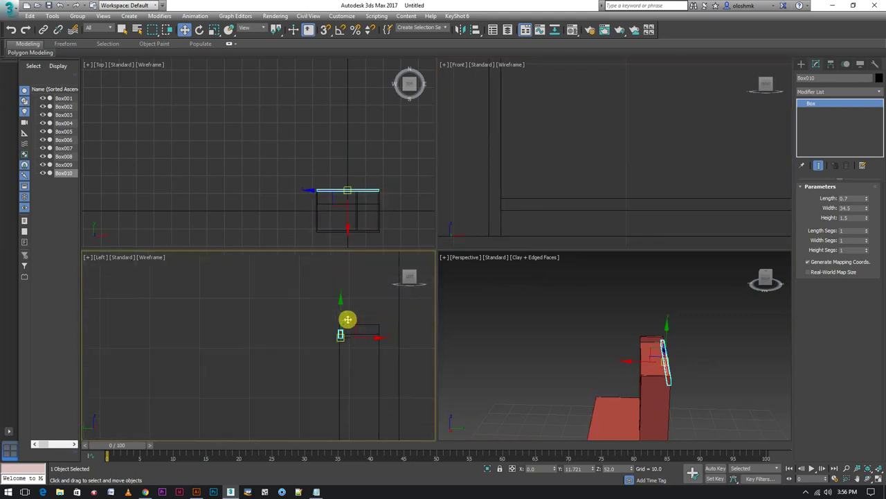
{"action": "scroll", "coordinate": [340, 332], "scroll_direction": "up", "scroll_amount": 3}
{"action": "middle_click_drag", "start_coordinate": [330, 346], "coordinate": [393, 303]}
{"action": "key", "text": "alt+w"}
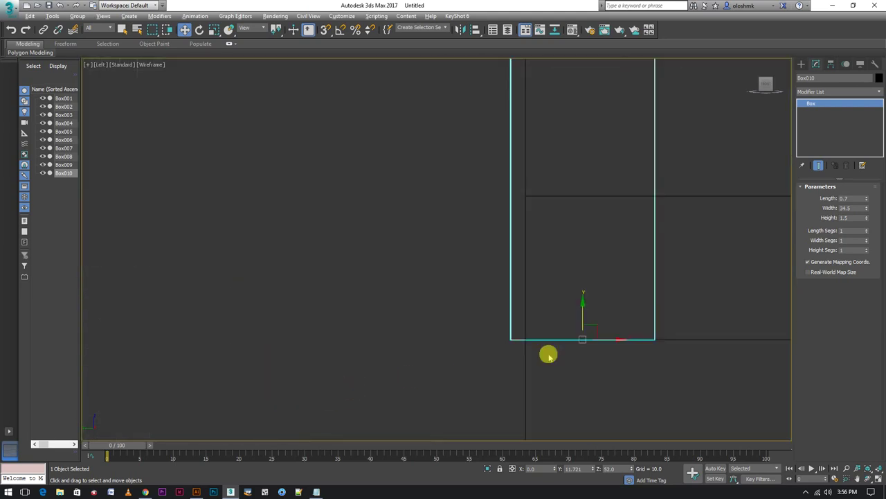
{"action": "left_click_drag", "start_coordinate": [599, 339], "coordinate": [618, 340]}
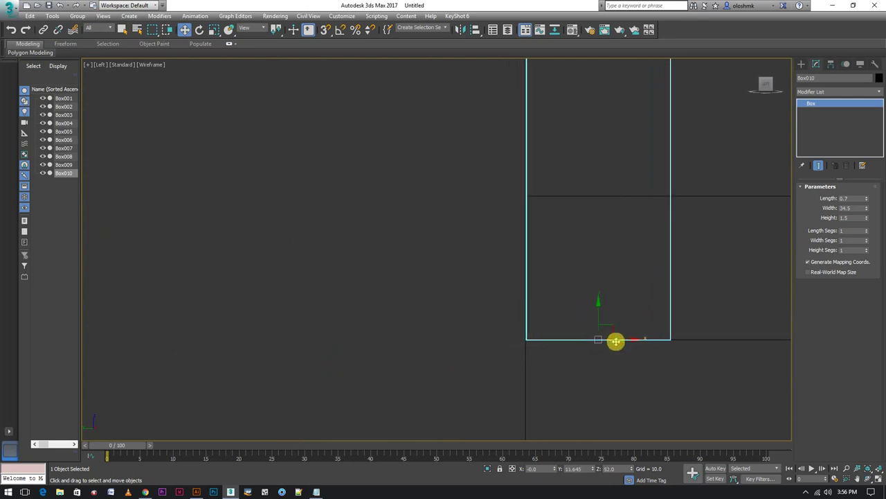
{"action": "left_click", "coordinate": [582, 469]}
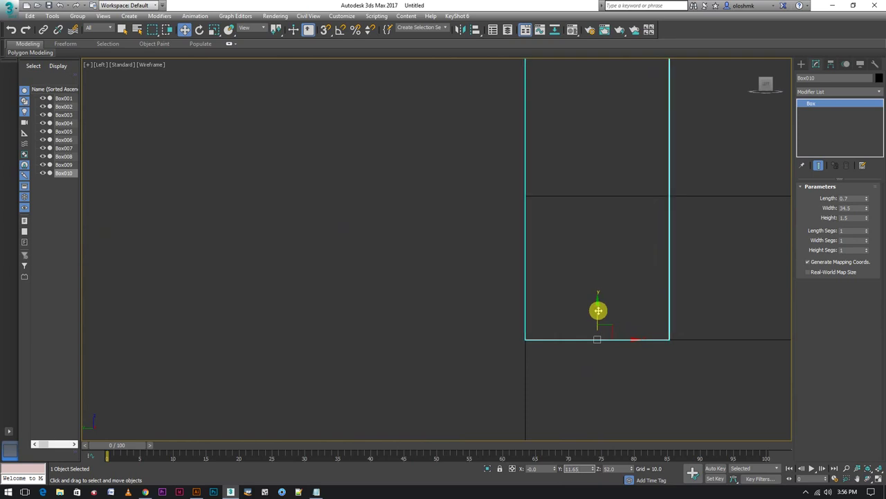
- Raise the strip to Z 53.2 so it sits on the top shelf
{"action": "scroll", "coordinate": [598, 311], "scroll_direction": "down", "scroll_amount": 5}
{"action": "middle_click_drag", "start_coordinate": [597, 311], "coordinate": [591, 332]}
{"action": "left_click_drag", "start_coordinate": [597, 331], "coordinate": [595, 245]}
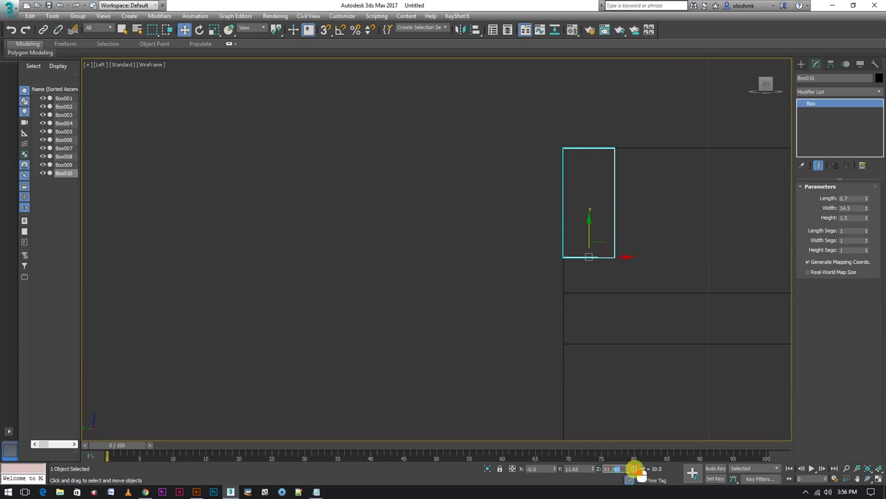
{"action": "scroll", "coordinate": [601, 170], "scroll_direction": "up", "scroll_amount": 3}
{"action": "scroll", "coordinate": [627, 125], "scroll_direction": "up", "scroll_amount": 3}
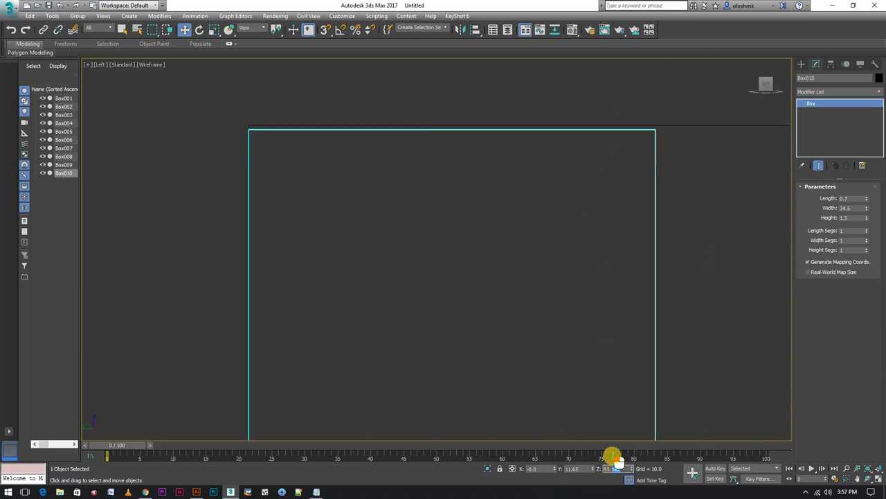
{"action": "type", "text": "5"}
{"action": "key", "text": "Return"}
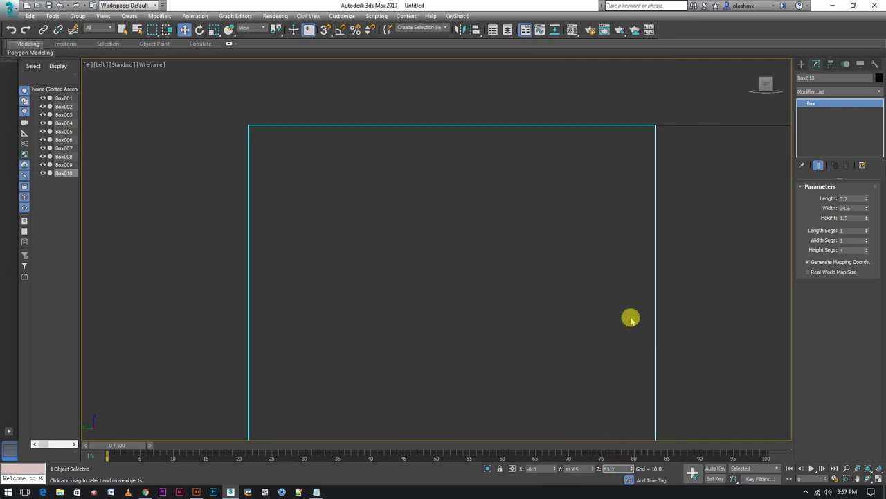
- Restore four viewports, maximize Perspective and orbit around the desk
{"action": "scroll", "coordinate": [618, 352], "scroll_direction": "down", "scroll_amount": 5}
{"action": "key", "text": "alt+w"}
{"action": "right_click", "coordinate": [629, 364]}
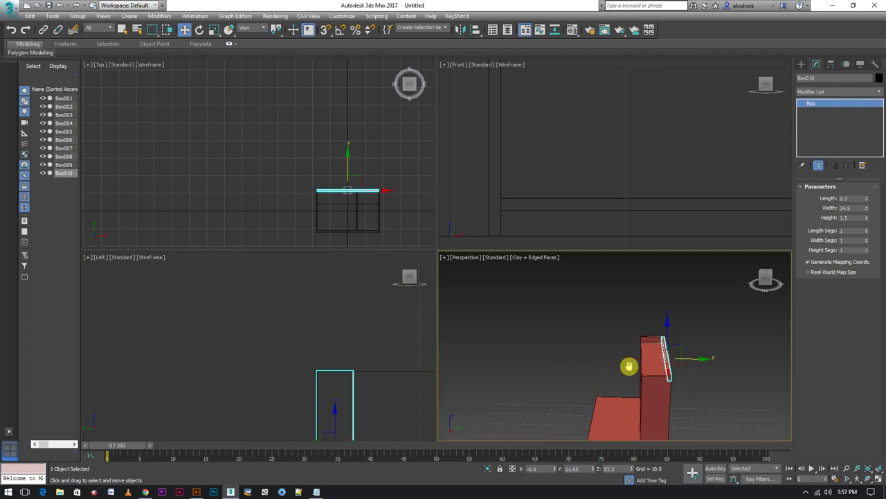
{"action": "key", "text": "alt+w"}
{"action": "middle_click_drag", "start_coordinate": [530, 348], "coordinate": [625, 352], "text": "alt"}
{"action": "left_click", "coordinate": [698, 277]}
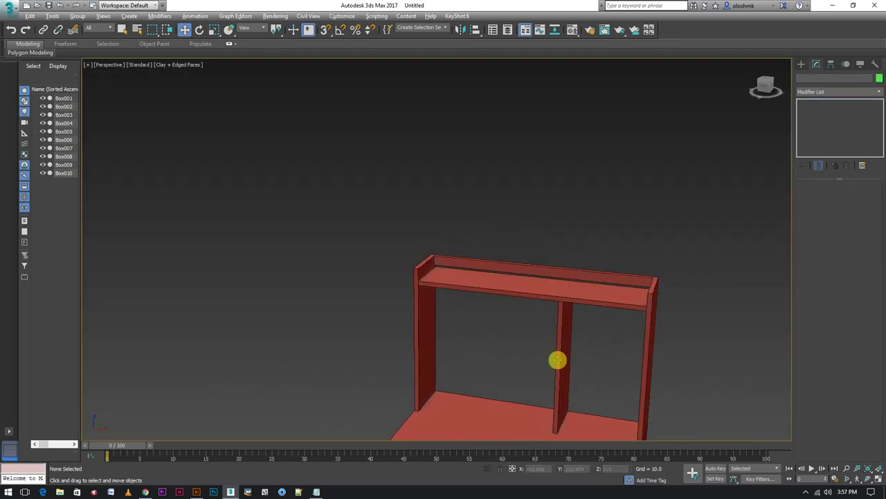
{"action": "mouse_move", "coordinate": [556, 360]}
{"action": "middle_mouse_down", "text": "alt"}
{"action": "mouse_move", "coordinate": [609, 356]}
{"action": "mouse_move", "coordinate": [601, 388]}
{"action": "mouse_move", "coordinate": [540, 323]}
{"action": "mouse_move", "coordinate": [602, 384]}
{"action": "middle_mouse_up", "text": "alt"}
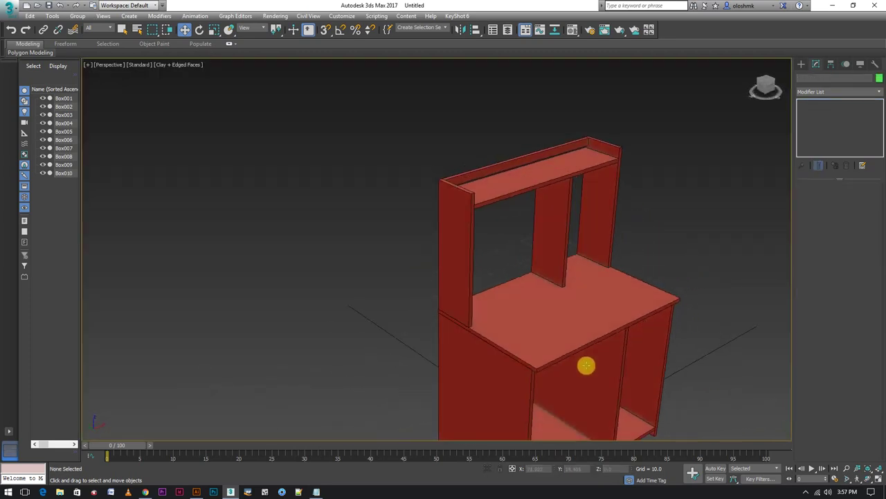
- Adjust the X position of divider Box008, orbiting to check the hutch from the front
{"action": "mouse_move", "coordinate": [676, 267]}
{"action": "middle_mouse_down", "text": "alt"}
{"action": "mouse_move", "coordinate": [679, 255]}
{"action": "mouse_move", "coordinate": [547, 273]}
{"action": "middle_mouse_up", "text": "alt"}
{"action": "left_click", "coordinate": [541, 266]}
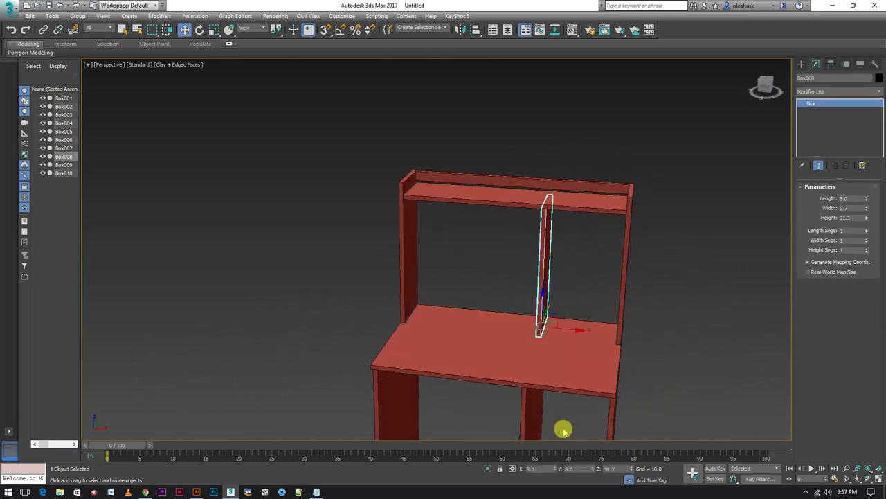
{"action": "left_click", "coordinate": [531, 468]}
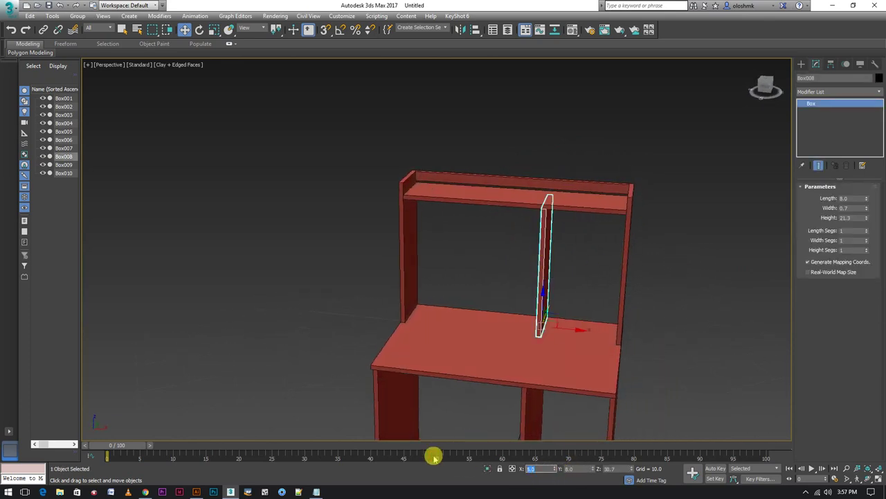
{"action": "type", "text": "6"}
{"action": "left_click", "coordinate": [717, 253]}
{"action": "middle_click_drag", "start_coordinate": [718, 253], "coordinate": [644, 351], "text": "alt"}
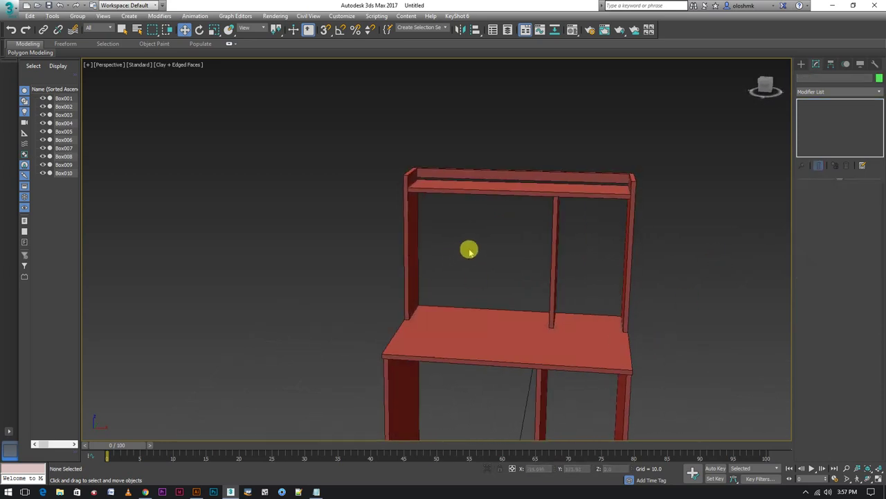
{"action": "left_click", "coordinate": [554, 277]}
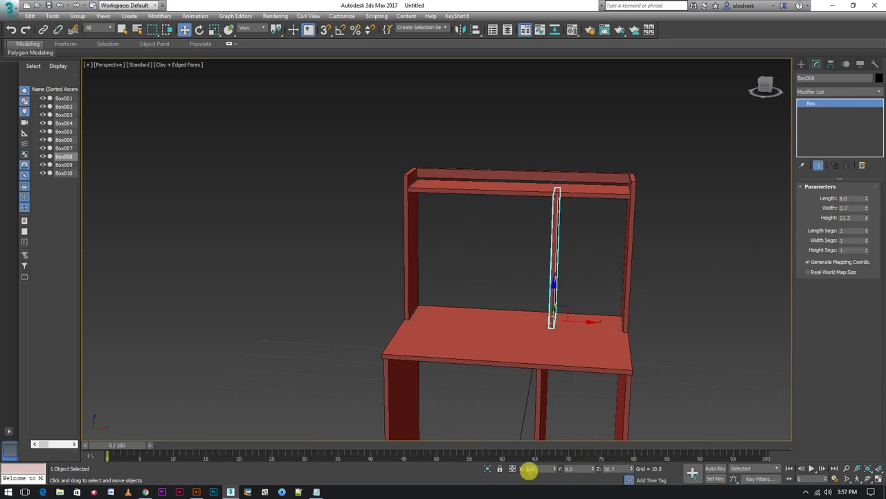
{"action": "left_click", "coordinate": [680, 235]}
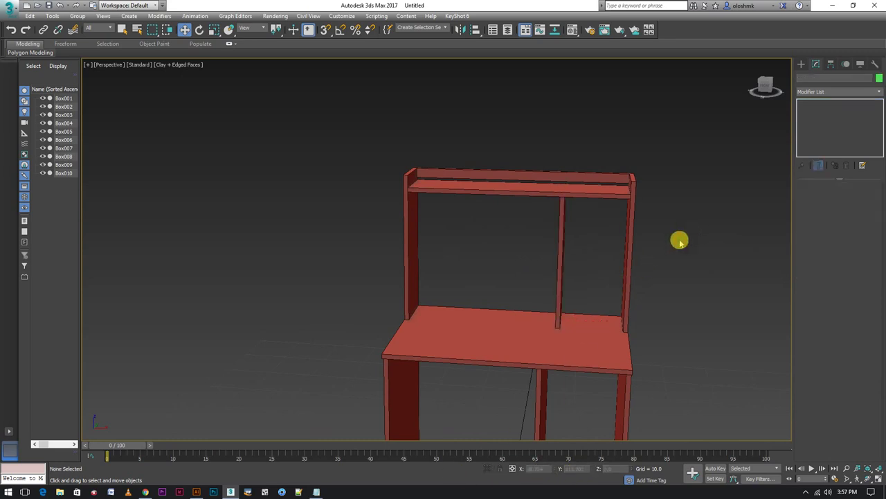
{"action": "mouse_move", "coordinate": [516, 289]}
{"action": "middle_mouse_down", "text": "alt"}
{"action": "mouse_move", "coordinate": [572, 297]}
{"action": "mouse_move", "coordinate": [579, 307]}
{"action": "mouse_move", "coordinate": [525, 332]}
{"action": "mouse_move", "coordinate": [504, 312]}
{"action": "middle_mouse_up", "text": "alt"}
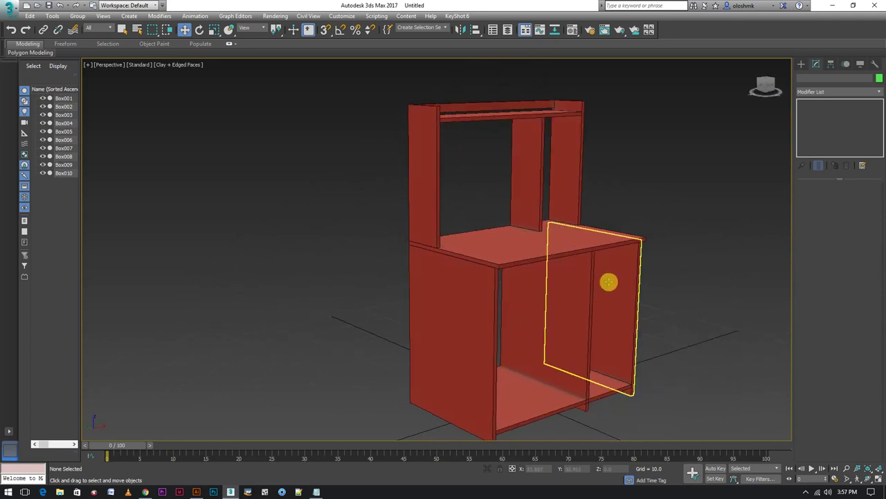
{"action": "middle_click_drag", "start_coordinate": [657, 251], "coordinate": [602, 261], "text": "alt"}
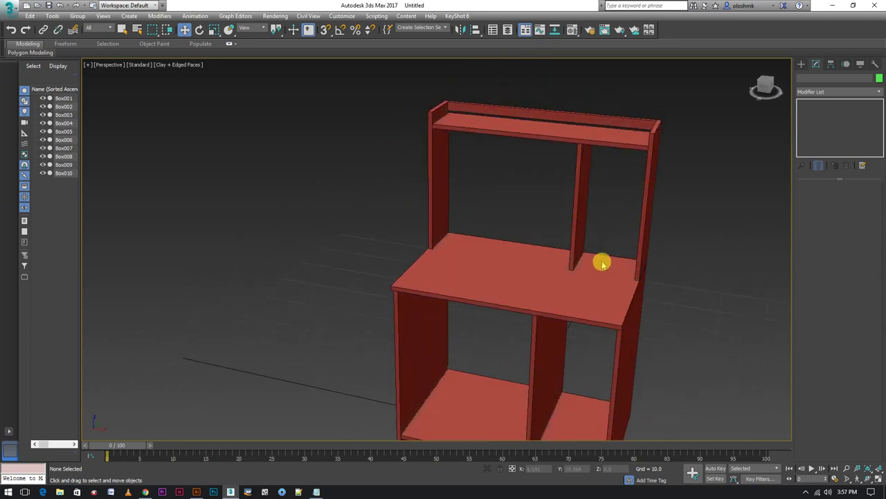
- Duplicate divider Box008 as Box011 and slide it toward the hutch's right end
{"action": "left_click", "coordinate": [580, 223]}
{"action": "key", "text": "ctrl+v"}
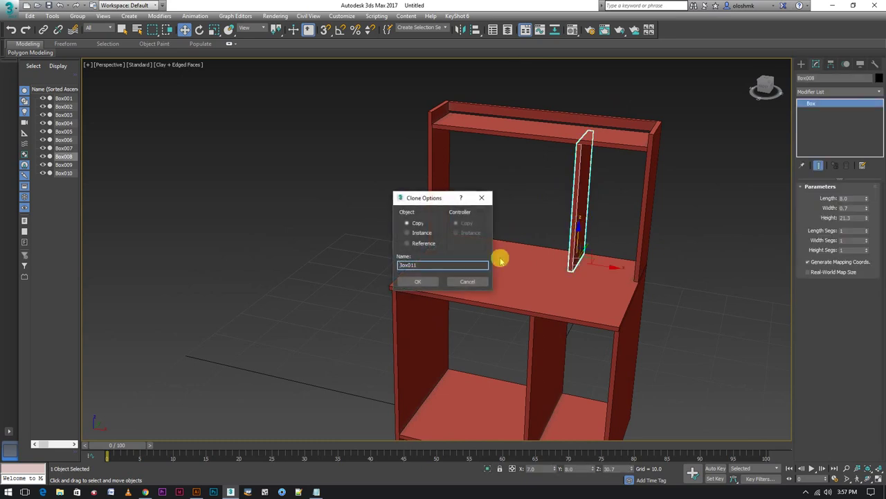
{"action": "left_click", "coordinate": [425, 283]}
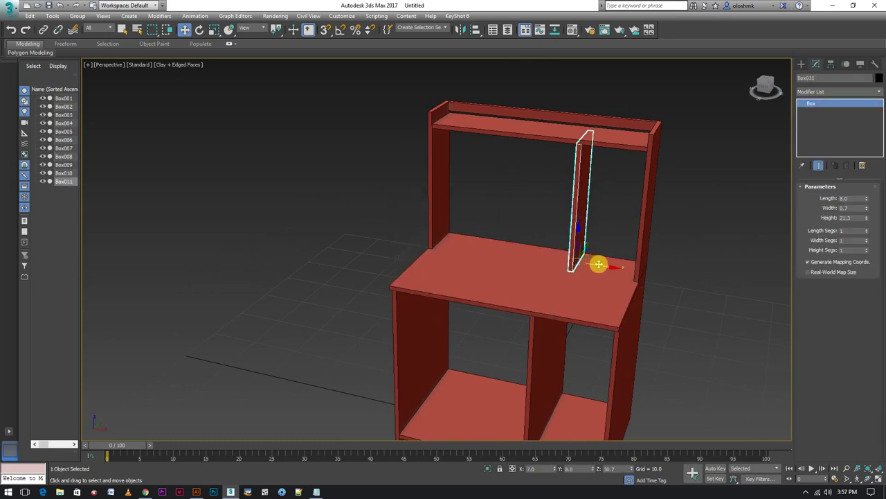
{"action": "left_click_drag", "start_coordinate": [598, 264], "coordinate": [647, 273]}
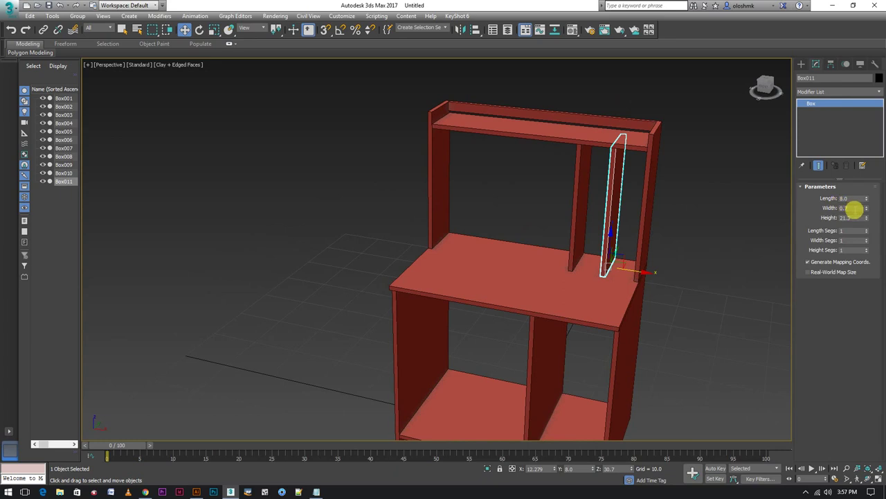
- Set Box011's width to 10 and length to 0.7
{"action": "double_click", "coordinate": [852, 208]}
{"action": "type", "text": "8"}
{"action": "key", "text": "Return"}
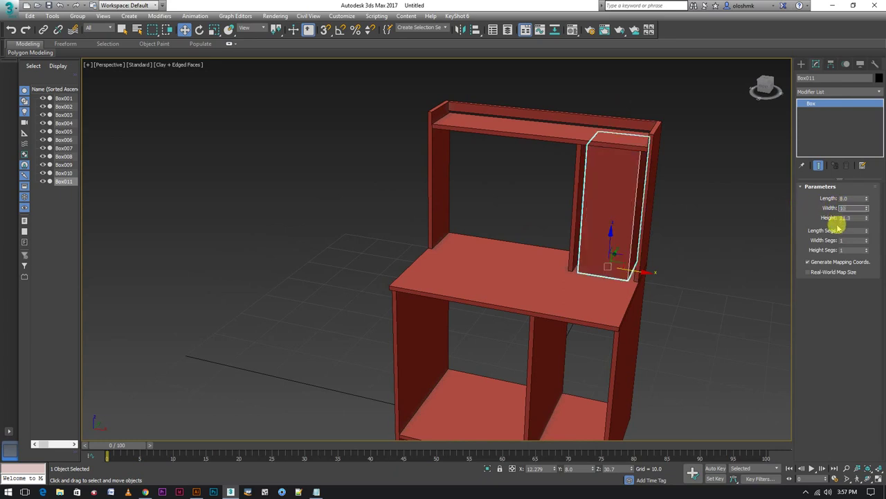
{"action": "key", "text": "Return"}
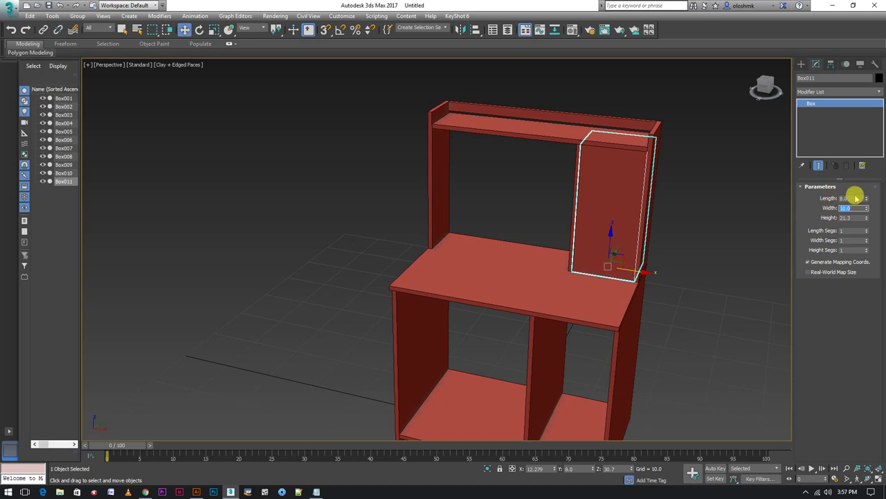
{"action": "left_click", "coordinate": [856, 198]}
{"action": "type", "text": "0.7"}
{"action": "key", "text": "Return"}
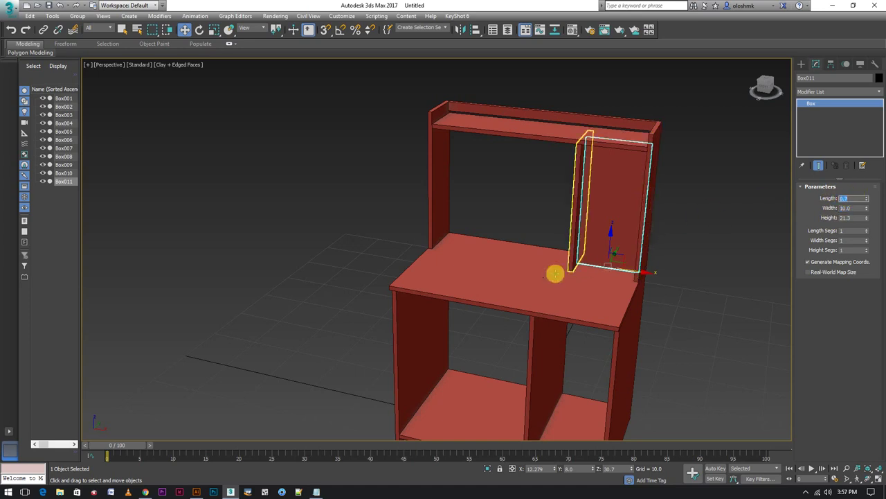
{"action": "middle_click_drag", "start_coordinate": [617, 263], "coordinate": [570, 267], "text": "alt"}
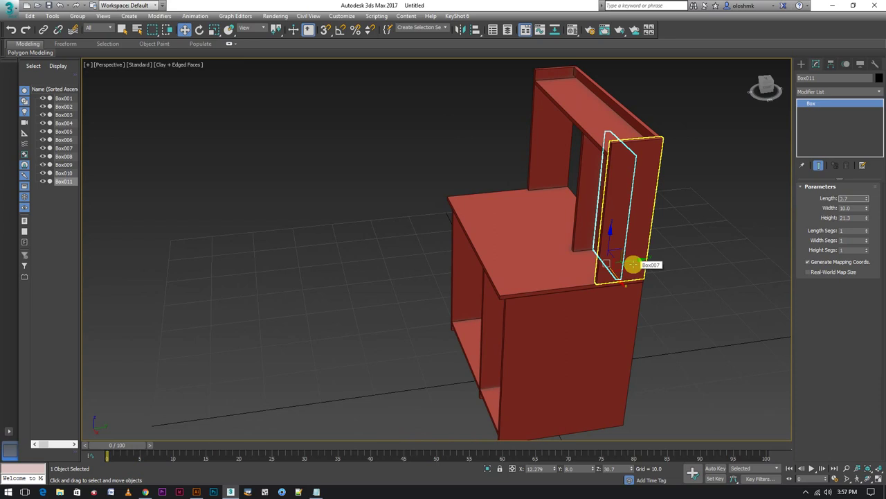
- Maximize the Top view zoomed on Box011 and slide the panel downward
{"action": "key", "text": "alt+w"}
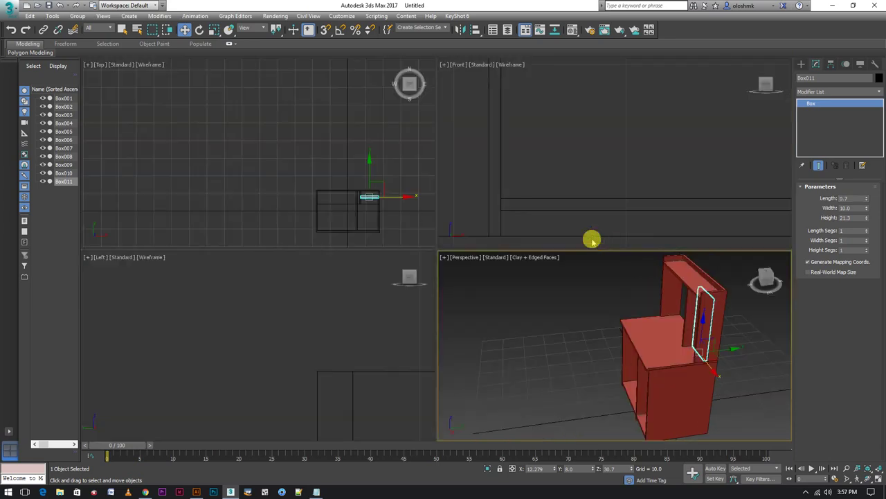
{"action": "left_click", "coordinate": [374, 201]}
{"action": "key", "text": "alt+w"}
{"action": "key", "text": "z"}
{"action": "scroll", "coordinate": [589, 305], "scroll_direction": "down", "scroll_amount": 2}
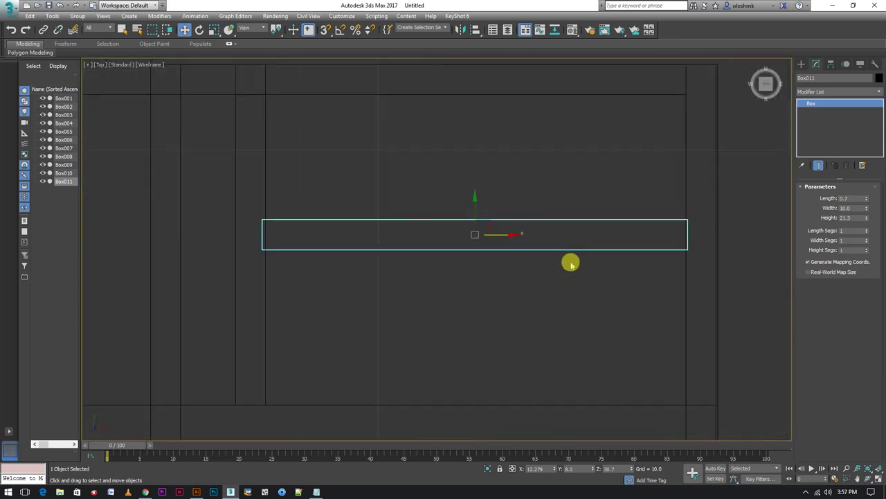
{"action": "scroll", "coordinate": [570, 259], "scroll_direction": "down", "scroll_amount": 3}
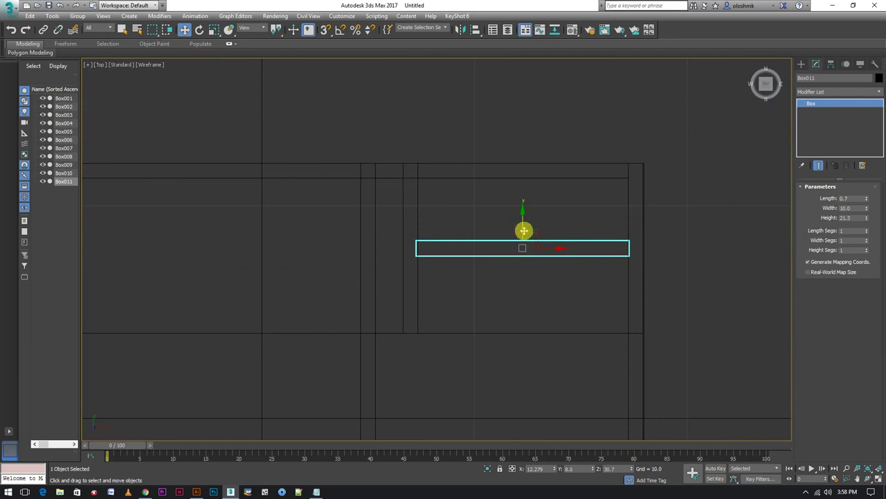
{"action": "left_click_drag", "start_coordinate": [524, 230], "coordinate": [539, 313]}
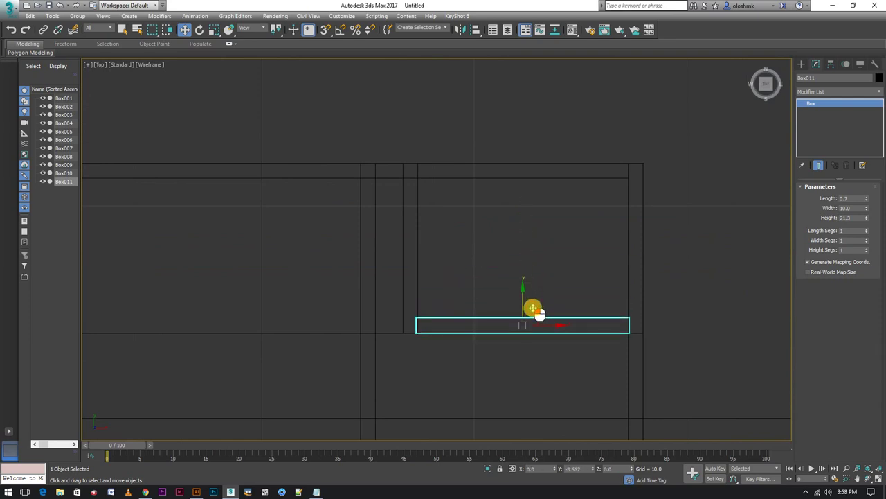
- Fine-tune Box011's position in the Top view, nudging it down and to the right
{"action": "scroll", "coordinate": [528, 311], "scroll_direction": "up", "scroll_amount": 3}
{"action": "scroll", "coordinate": [506, 326], "scroll_direction": "up", "scroll_amount": 2}
{"action": "scroll", "coordinate": [517, 332], "scroll_direction": "up", "scroll_amount": 3}
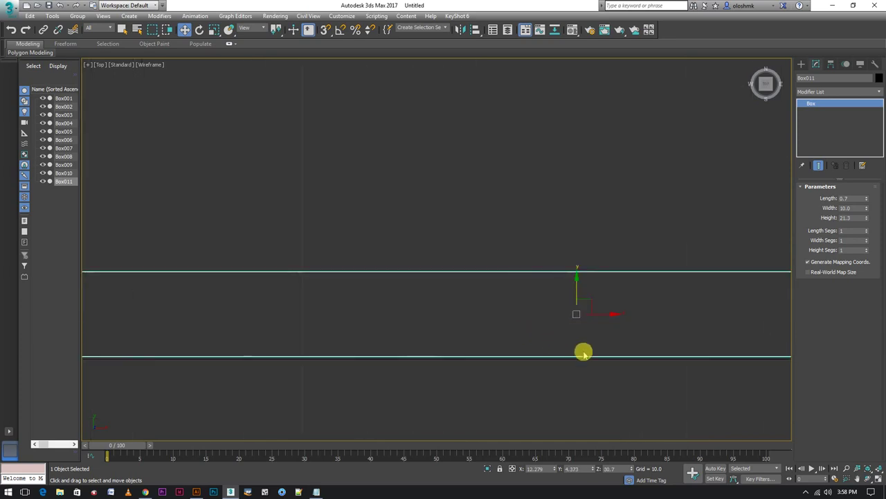
{"action": "scroll", "coordinate": [583, 352], "scroll_direction": "up", "scroll_amount": 3}
{"action": "left_click_drag", "start_coordinate": [568, 252], "coordinate": [572, 259]}
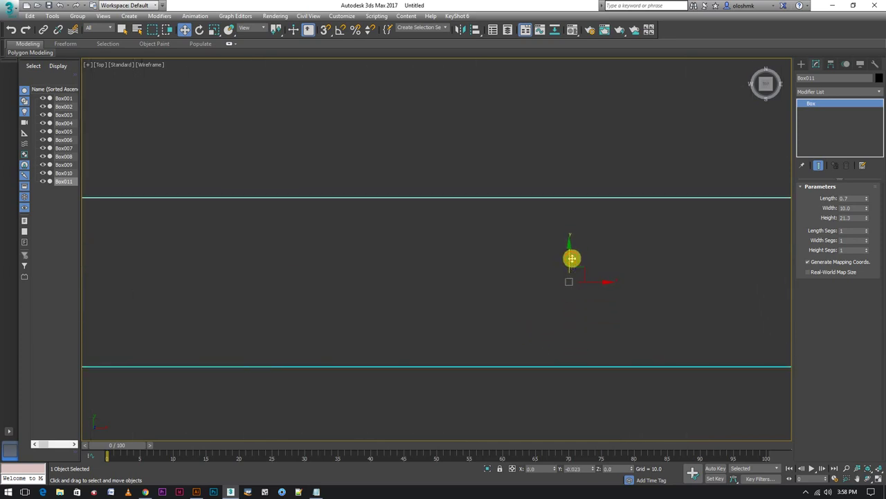
{"action": "scroll", "coordinate": [571, 267], "scroll_direction": "down", "scroll_amount": 2}
{"action": "scroll", "coordinate": [570, 275], "scroll_direction": "down", "scroll_amount": 2}
{"action": "middle_click_drag", "start_coordinate": [550, 304], "coordinate": [389, 286]}
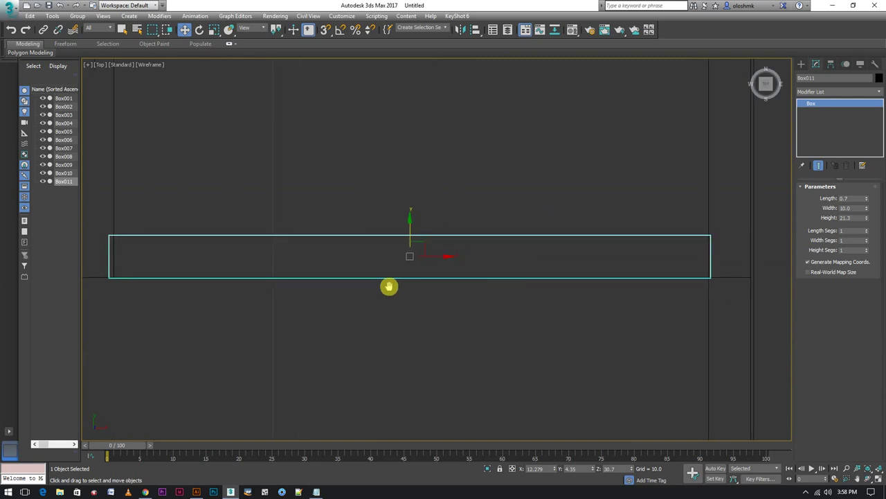
{"action": "left_click_drag", "start_coordinate": [437, 257], "coordinate": [439, 257]}
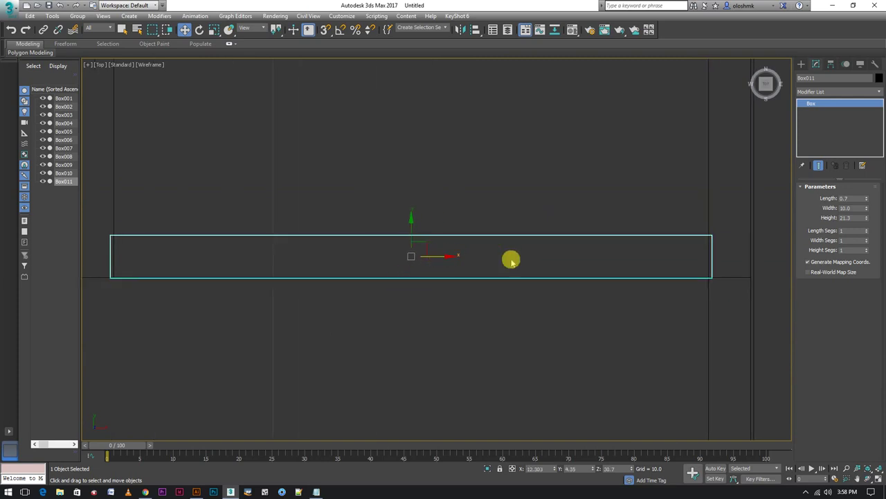
- Set Box011's width to 9.9 at X 12.3 and return to the Perspective view
{"action": "double_click", "coordinate": [856, 207]}
{"action": "type", "text": "9.8"}
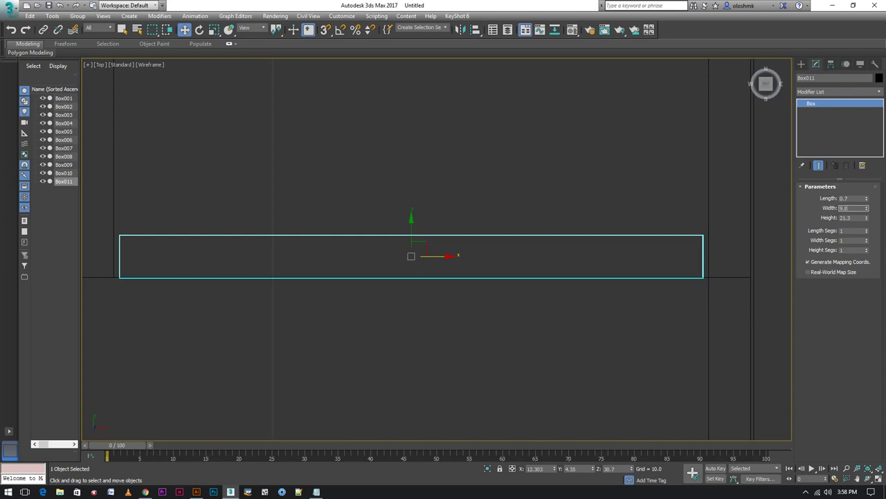
{"action": "key", "text": "Return"}
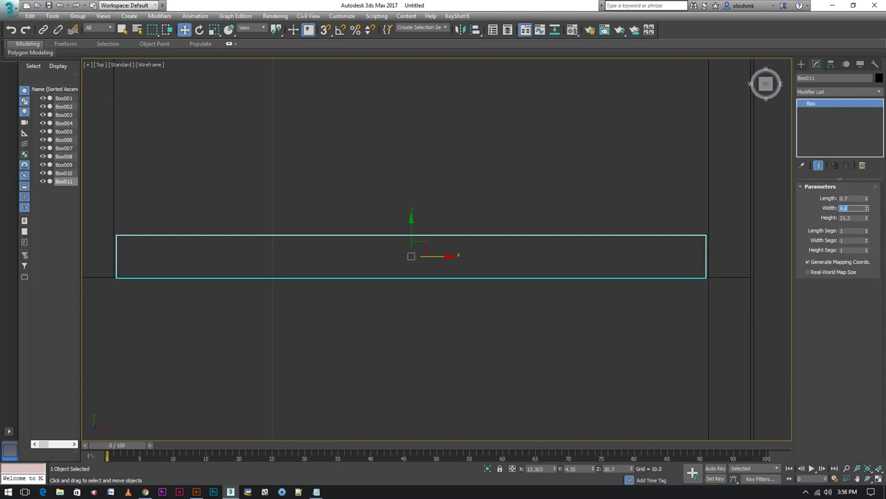
{"action": "key", "text": "Return"}
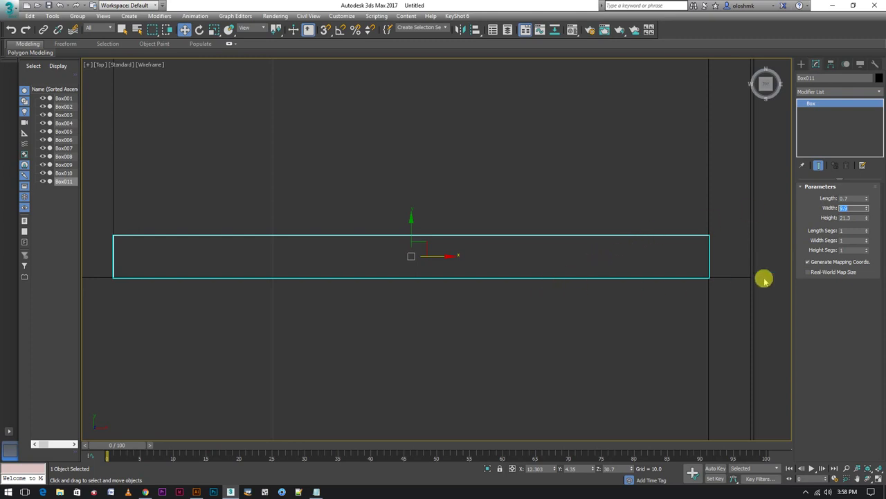
{"action": "left_click", "coordinate": [540, 469]}
{"action": "type", "text": "12.3"}
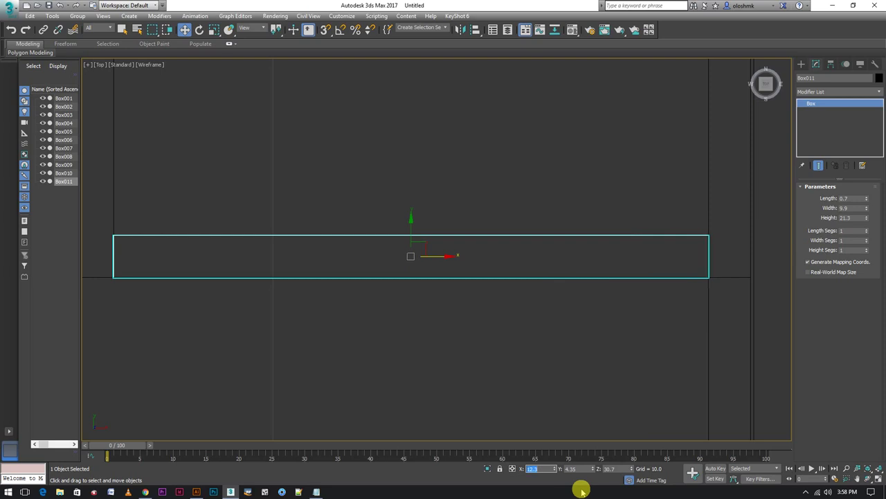
{"action": "key", "text": "alt+w"}
{"action": "right_click", "coordinate": [603, 352]}
- Select the right upright hutch panel, Box011, in the enlarged Perspective view
{"action": "key", "text": "alt+w"}
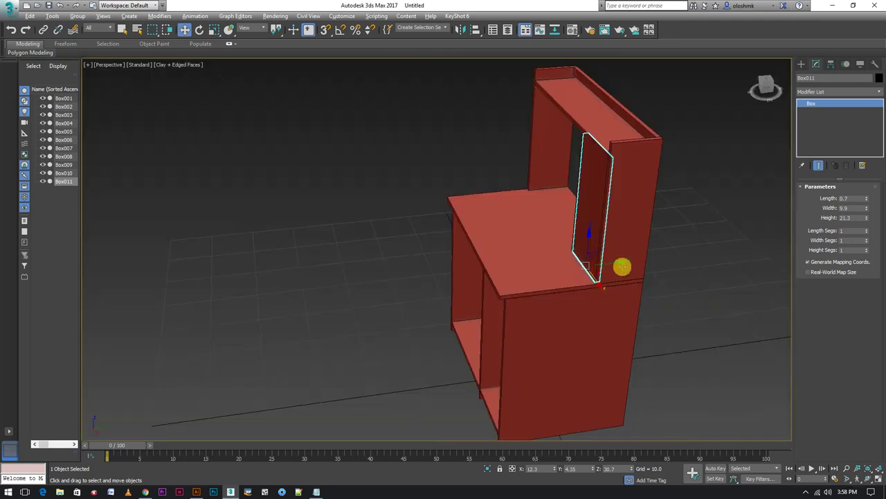
{"action": "scroll", "coordinate": [656, 258], "scroll_direction": "up", "scroll_amount": 2}
{"action": "scroll", "coordinate": [664, 249], "scroll_direction": "up", "scroll_amount": 2}
{"action": "left_click", "coordinate": [658, 261]}
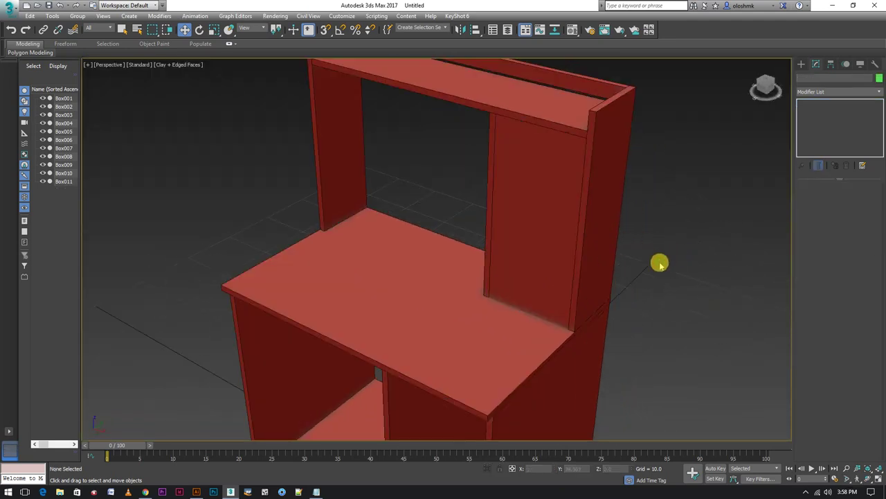
{"action": "left_click", "coordinate": [540, 250]}
{"action": "mouse_move", "coordinate": [597, 260]}
{"action": "middle_mouse_down", "text": "alt"}
{"action": "mouse_move", "coordinate": [586, 269]}
{"action": "mouse_move", "coordinate": [580, 252]}
{"action": "mouse_move", "coordinate": [609, 271]}
{"action": "middle_mouse_up", "text": "alt"}
{"action": "left_click", "coordinate": [709, 234]}
{"action": "left_click", "coordinate": [569, 234]}
{"action": "scroll", "coordinate": [574, 237], "scroll_direction": "down", "scroll_amount": 3}
{"action": "scroll", "coordinate": [579, 256], "scroll_direction": "down", "scroll_amount": 3}
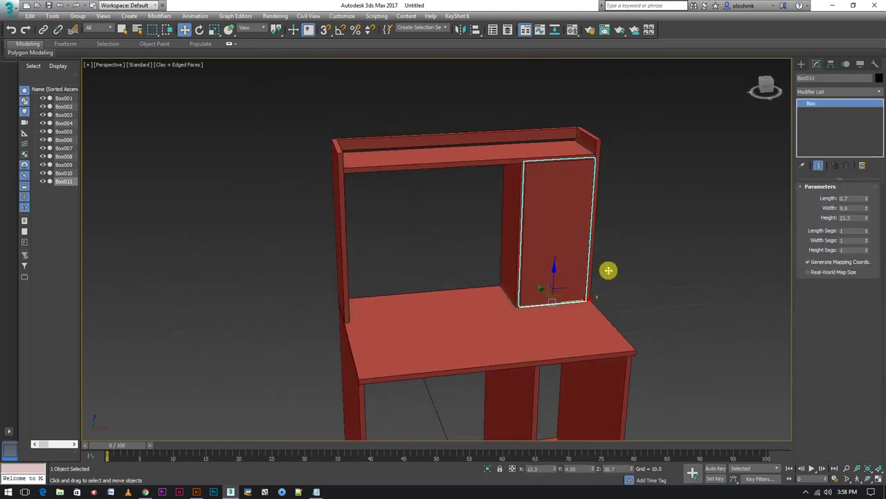
- Shift-drag a copy of the neighbouring upright panel, then delete that unwanted copy
{"action": "left_click", "coordinate": [659, 232]}
{"action": "left_click", "coordinate": [563, 242]}
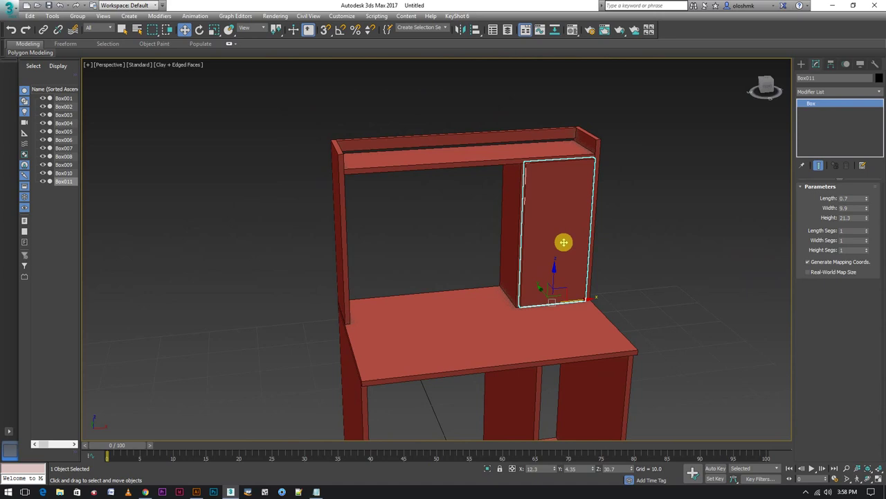
{"action": "middle_click_drag", "start_coordinate": [558, 293], "coordinate": [544, 257], "text": "alt"}
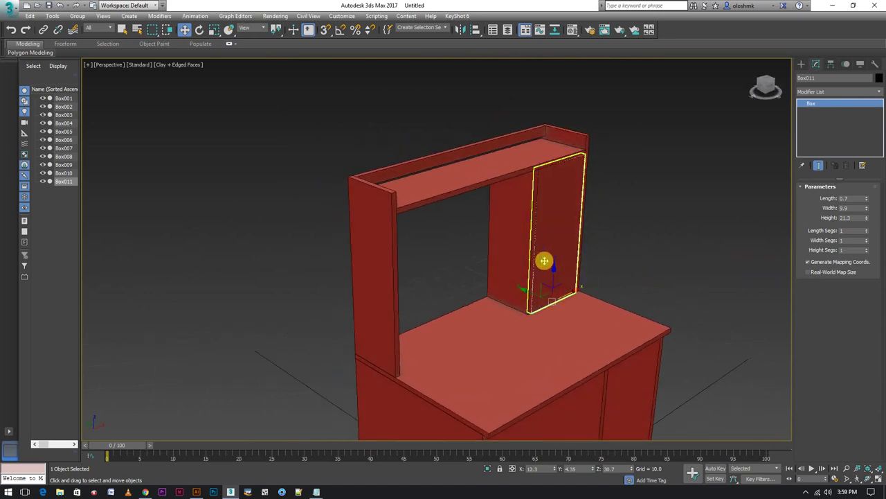
{"action": "left_click", "coordinate": [511, 239]}
{"action": "left_click_drag", "start_coordinate": [511, 239], "coordinate": [510, 242], "text": "shift"}
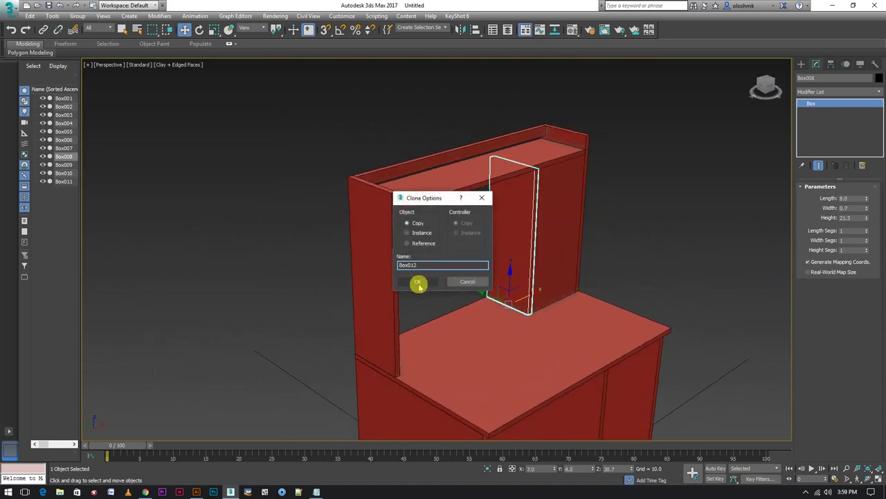
{"action": "left_click", "coordinate": [422, 281]}
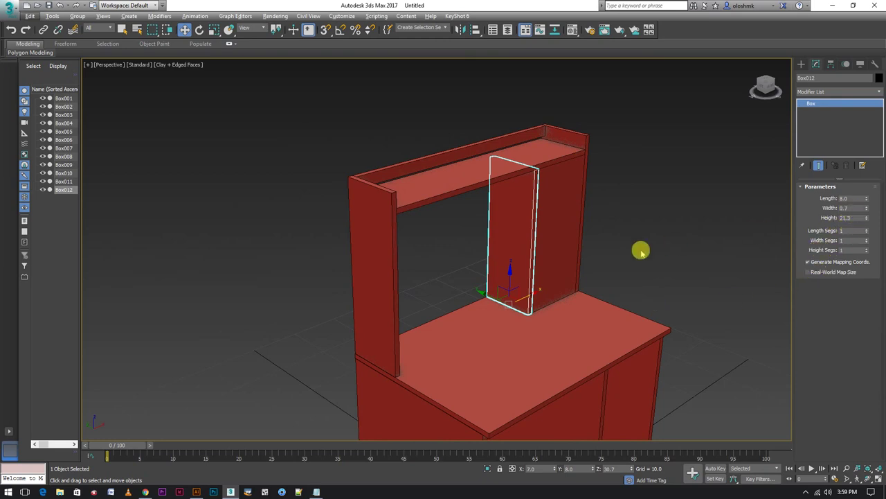
{"action": "key", "text": "Delete"}
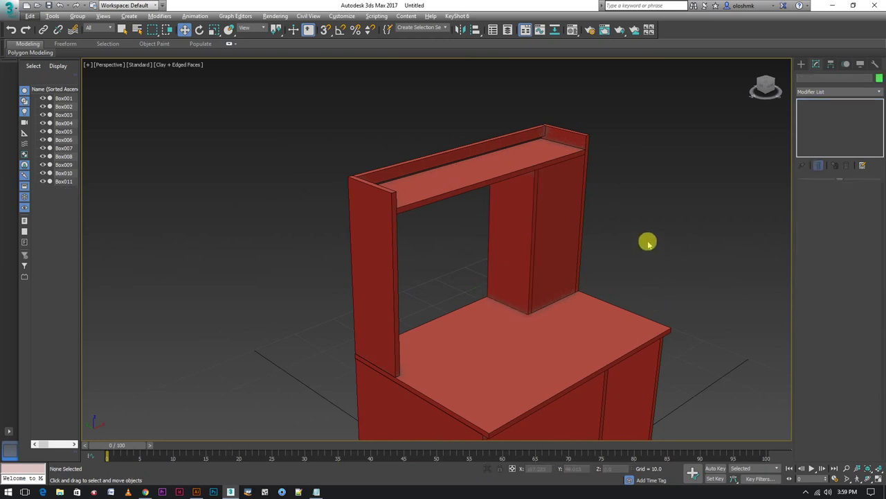
- Clone the right upright panel as Box012 and set its Height to 0.7
{"action": "left_click", "coordinate": [575, 229]}
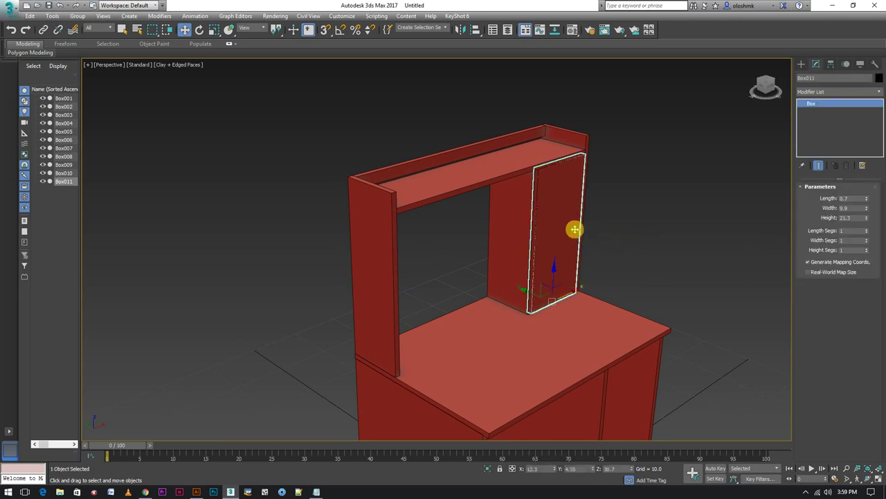
{"action": "key", "text": "ctrl+v"}
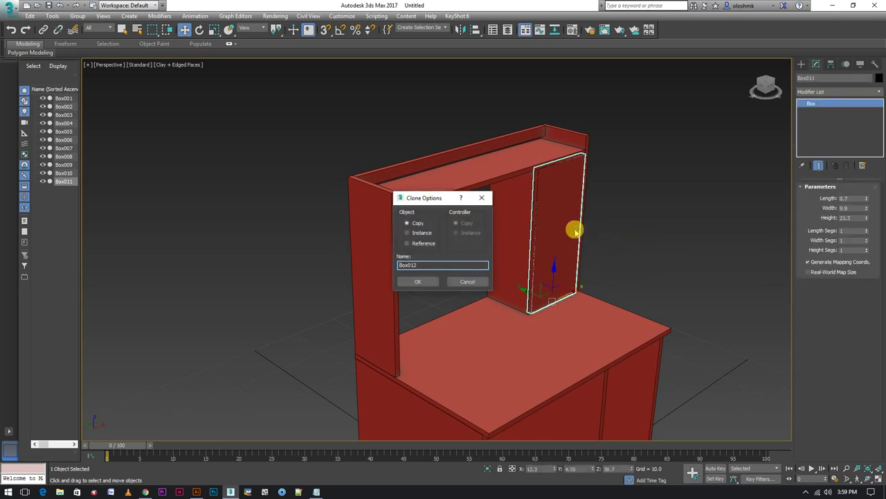
{"action": "key", "text": "Return"}
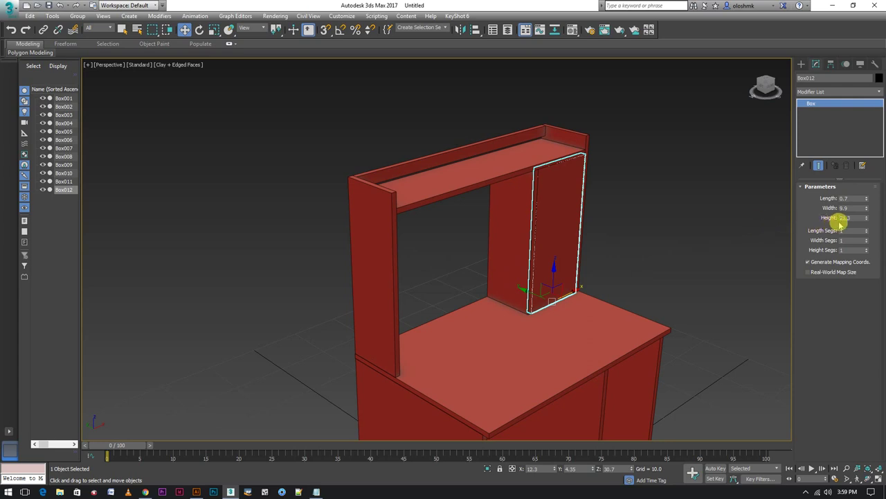
{"action": "left_click_drag", "start_coordinate": [855, 217], "coordinate": [806, 220]}
{"action": "type", "text": "0.7"}
{"action": "key", "text": "Return"}
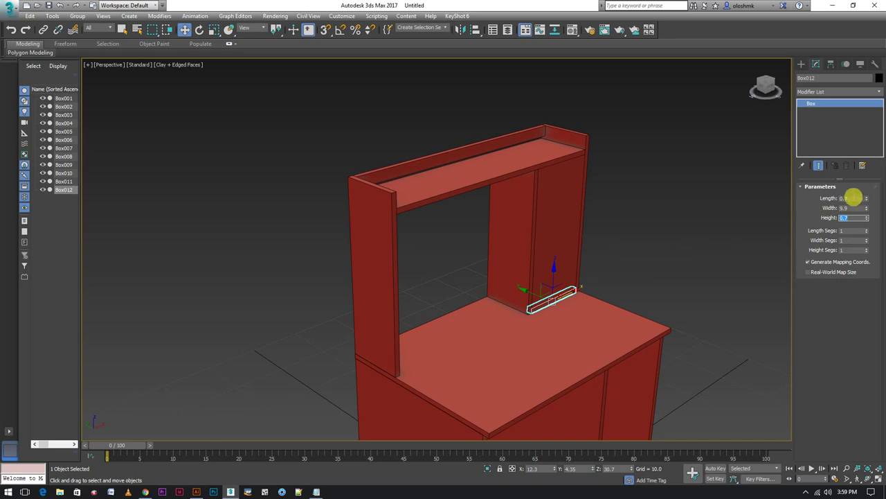
- Set Box012's Length to 7.0, making a 7.0 × 9.9 × 0.7 shelf board
{"action": "left_click_drag", "start_coordinate": [853, 198], "coordinate": [702, 184]}
{"action": "type", "text": "8"}
{"action": "key", "text": "Return"}
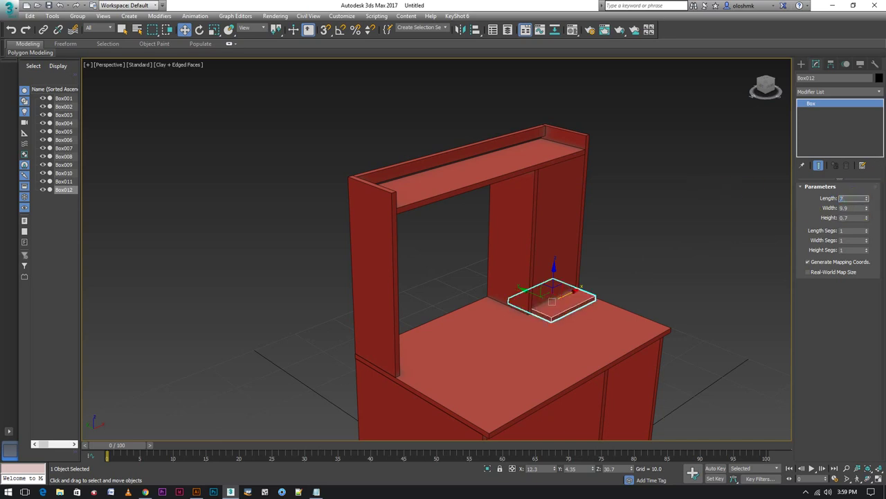
{"action": "key", "text": "Return"}
{"action": "key", "text": "alt+w"}
{"action": "key", "text": "alt+w"}
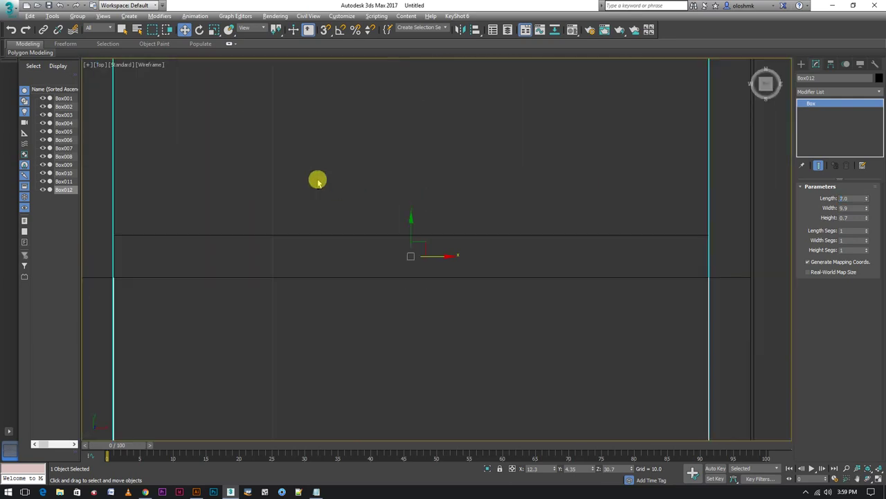
- Slide the shelf board toward the back of the hutch, setting its Y position to 8.5
{"action": "scroll", "coordinate": [421, 221], "scroll_direction": "down", "scroll_amount": 1}
{"action": "scroll", "coordinate": [423, 221], "scroll_direction": "down", "scroll_amount": 3}
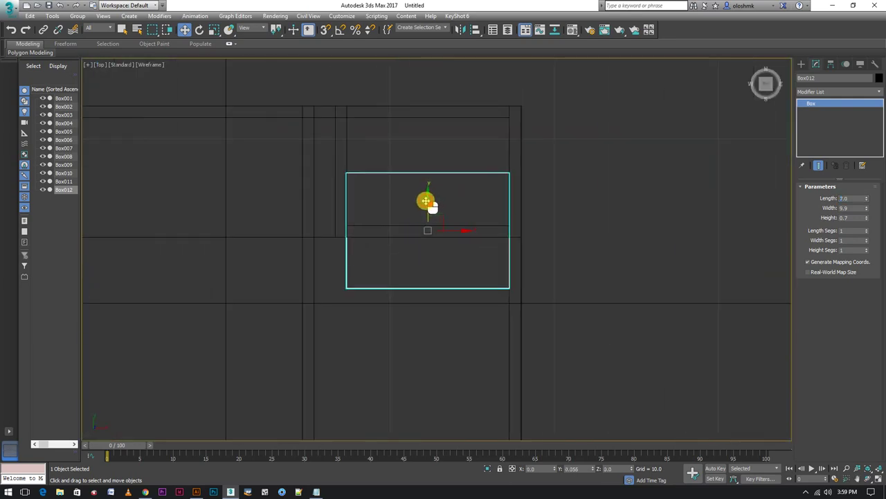
{"action": "left_click_drag", "start_coordinate": [431, 204], "coordinate": [438, 142]}
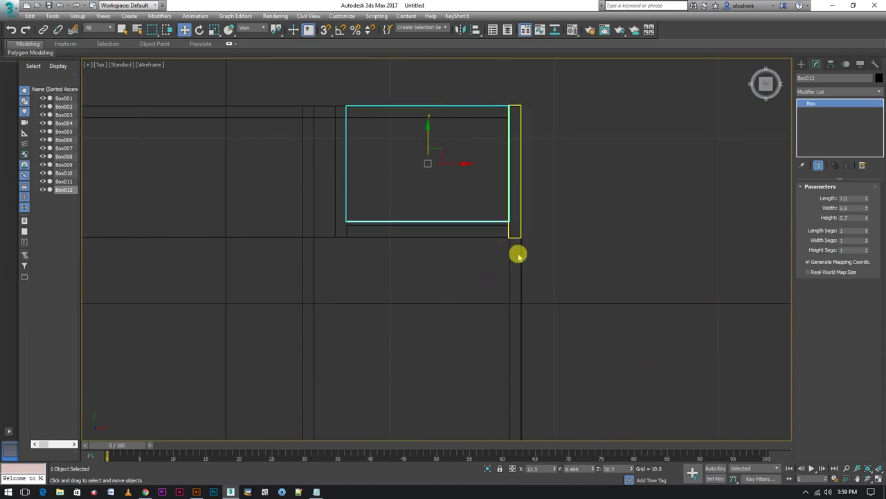
{"action": "double_click", "coordinate": [573, 468]}
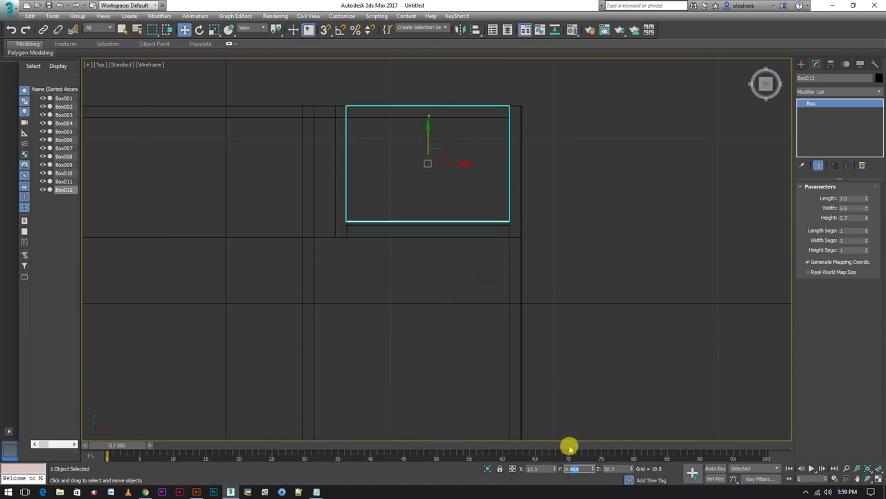
{"action": "type", "text": "8.5"}
{"action": "key", "text": "Return"}
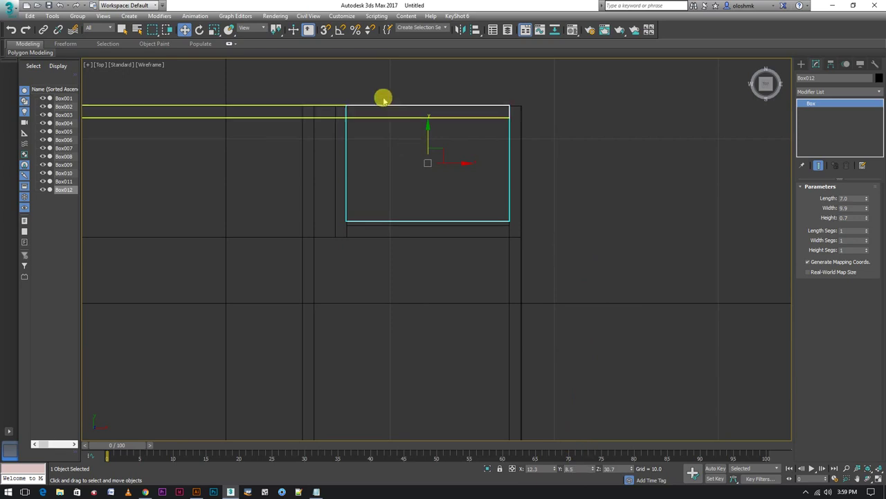
- Raise the shelf board in the Perspective view and set its Z position to 42.0
{"action": "scroll", "coordinate": [383, 99], "scroll_direction": "up", "scroll_amount": 3}
{"action": "scroll", "coordinate": [362, 112], "scroll_direction": "up", "scroll_amount": 3}
{"action": "key", "text": "alt+w"}
{"action": "key", "text": "alt+w"}
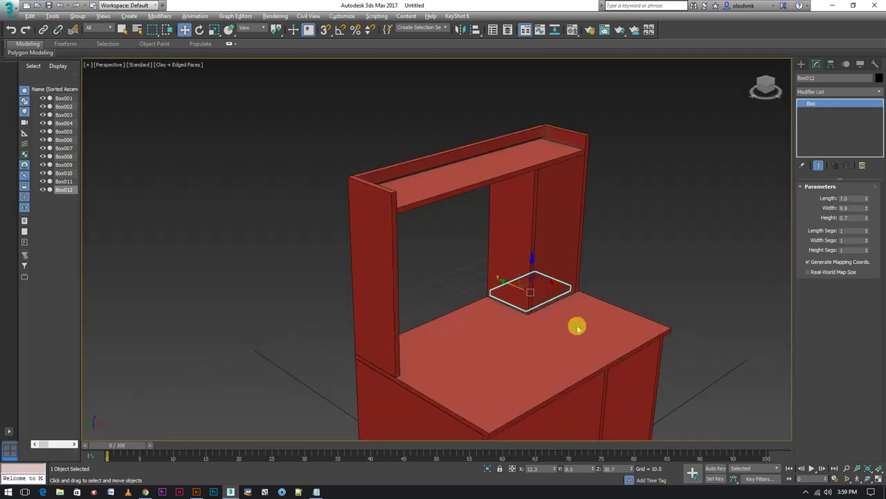
{"action": "middle_click_drag", "start_coordinate": [579, 331], "coordinate": [534, 288], "text": "alt"}
{"action": "left_click_drag", "start_coordinate": [534, 271], "coordinate": [530, 200]}
{"action": "mouse_move", "coordinate": [530, 200]}
{"action": "middle_mouse_down", "text": "alt"}
{"action": "mouse_move", "coordinate": [483, 255]}
{"action": "mouse_move", "coordinate": [413, 256]}
{"action": "mouse_move", "coordinate": [439, 255]}
{"action": "middle_mouse_up", "text": "alt"}
{"action": "key", "text": "z"}
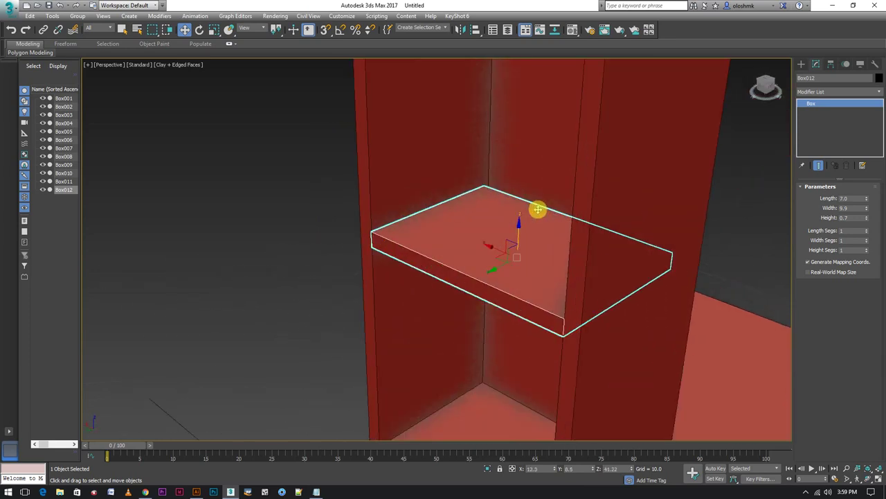
{"action": "middle_click_drag", "start_coordinate": [504, 251], "coordinate": [554, 257], "text": "alt"}
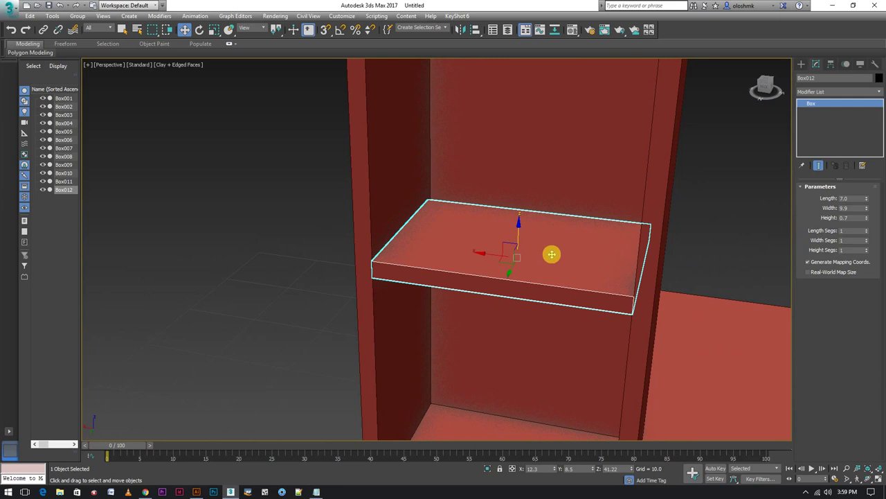
{"action": "double_click", "coordinate": [620, 469]}
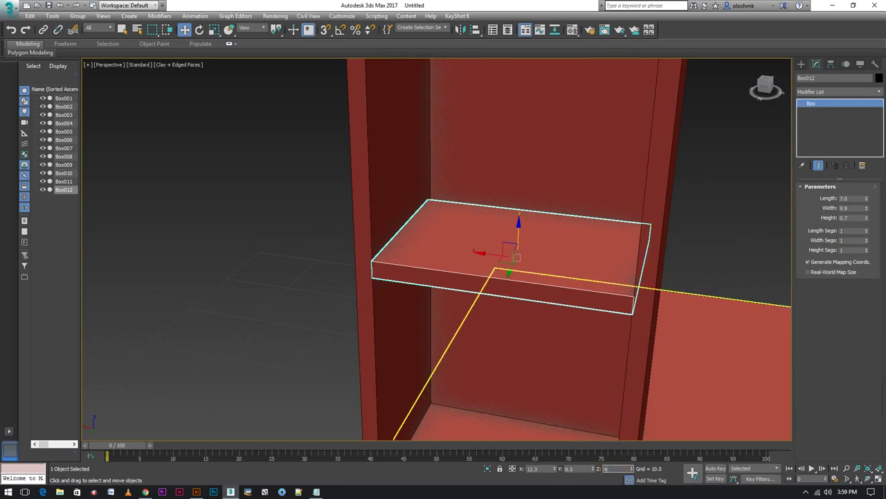
{"action": "type", "text": "2"}
{"action": "key", "text": "Return"}
- Raise the small shelf higher in the compartment to Z 45
{"action": "scroll", "coordinate": [464, 325], "scroll_direction": "down", "scroll_amount": 5}
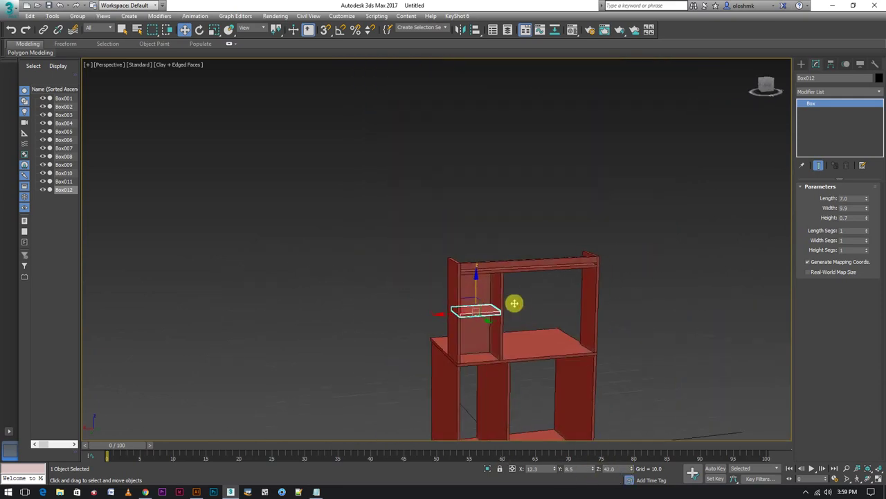
{"action": "left_click_drag", "start_coordinate": [477, 293], "coordinate": [476, 282]}
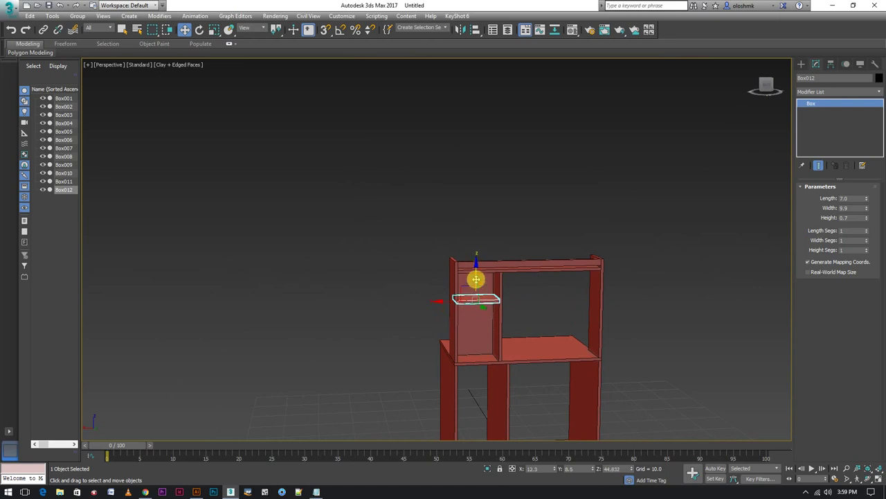
{"action": "double_click", "coordinate": [610, 468]}
{"action": "type", "text": "45"}
{"action": "key", "text": "Return"}
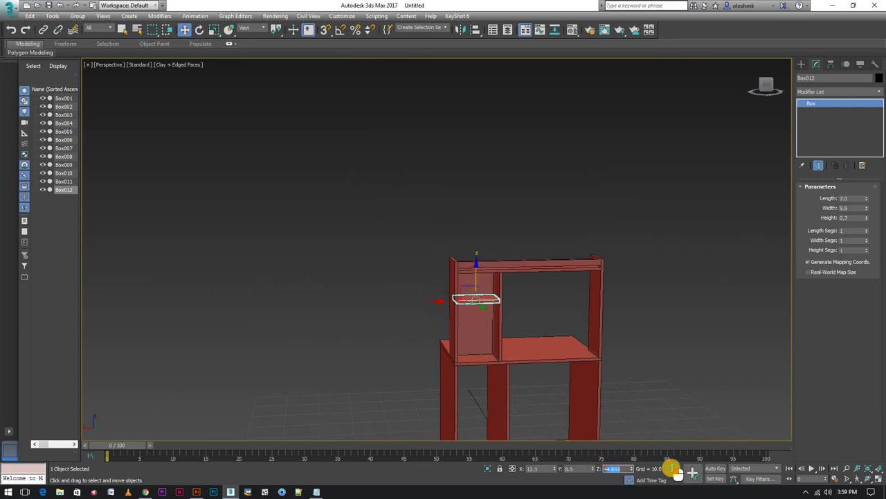
- Shift-drag a copy of the shelf, Box013, lower in the same compartment
{"action": "left_click_drag", "start_coordinate": [478, 278], "coordinate": [487, 306]}
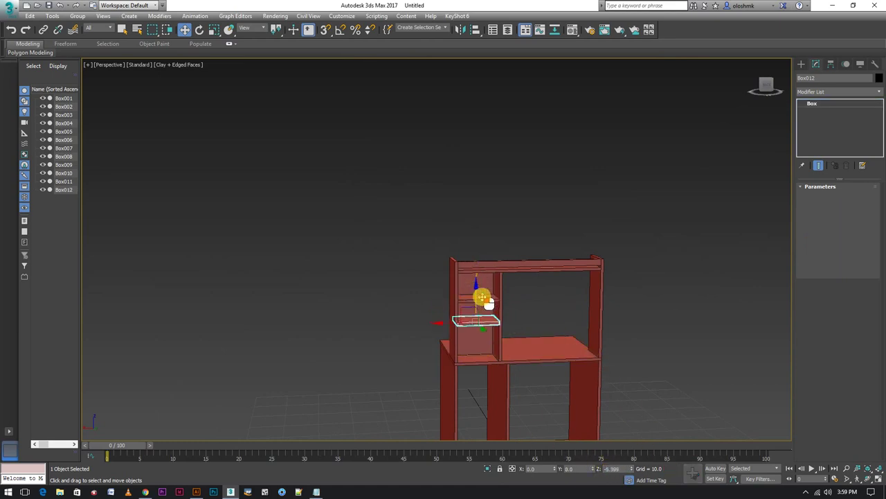
{"action": "left_click", "coordinate": [447, 288]}
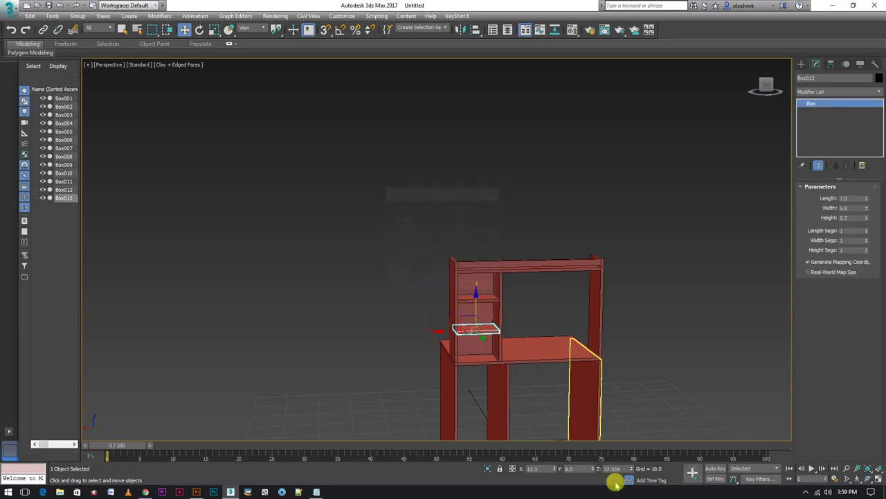
{"action": "double_click", "coordinate": [614, 468]}
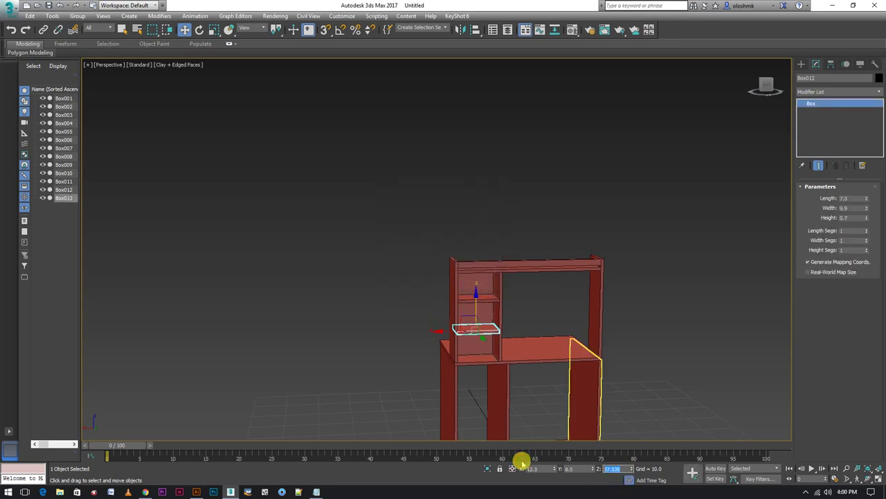
{"action": "type", "text": "38"}
{"action": "left_click", "coordinate": [405, 342]}
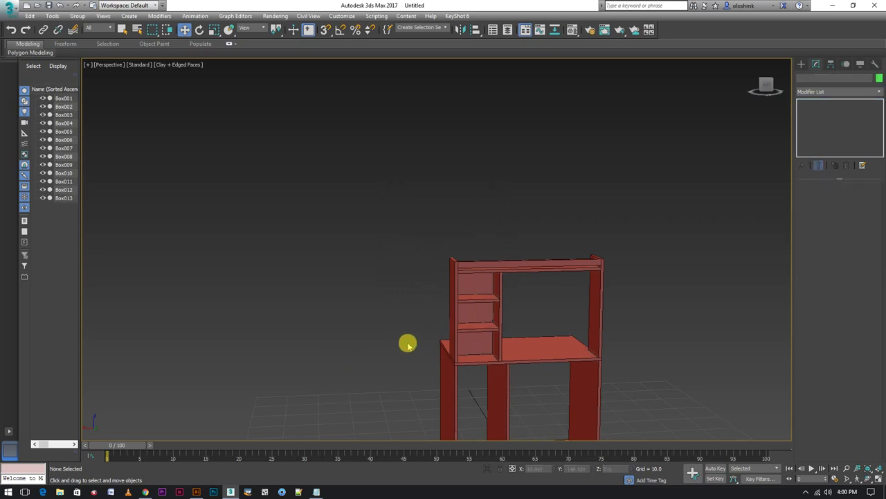
{"action": "mouse_move", "coordinate": [406, 342]}
{"action": "middle_mouse_down", "text": "alt"}
{"action": "mouse_move", "coordinate": [561, 353]}
{"action": "mouse_move", "coordinate": [515, 269]}
{"action": "middle_mouse_up", "text": "alt"}
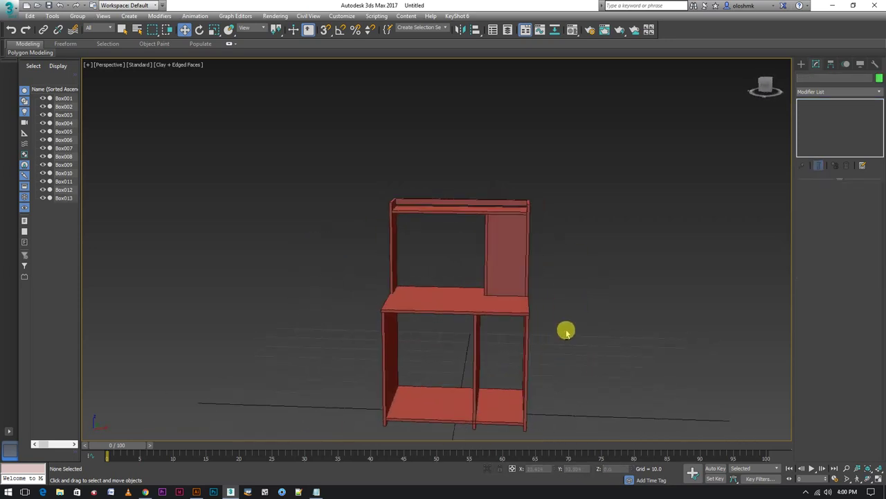
- Select the tall door panel, Box011, and frame it in the Top and Perspective views
{"action": "left_click", "coordinate": [516, 269]}
{"action": "key", "text": "alt+w"}
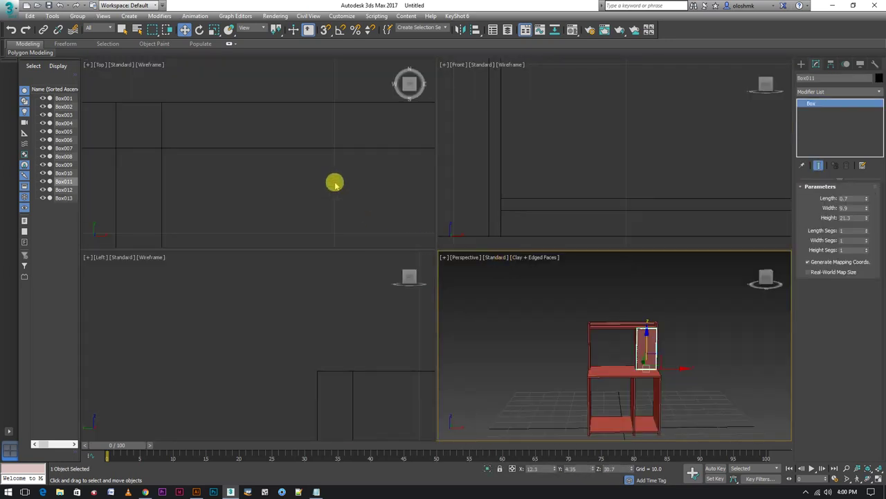
{"action": "right_click", "coordinate": [337, 182]}
{"action": "key", "text": "alt+w"}
{"action": "key", "text": "z"}
{"action": "scroll", "coordinate": [450, 249], "scroll_direction": "down", "scroll_amount": 3}
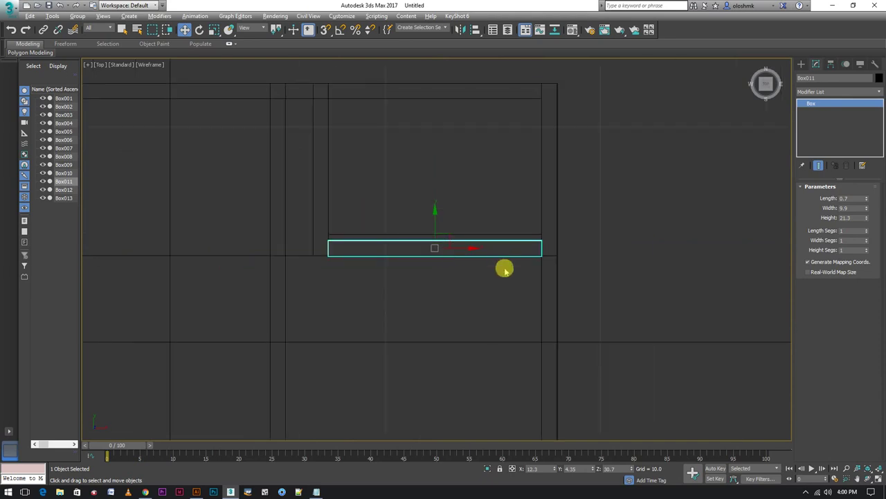
{"action": "key", "text": "alt+w"}
{"action": "right_click", "coordinate": [647, 356]}
{"action": "key", "text": "alt+w"}
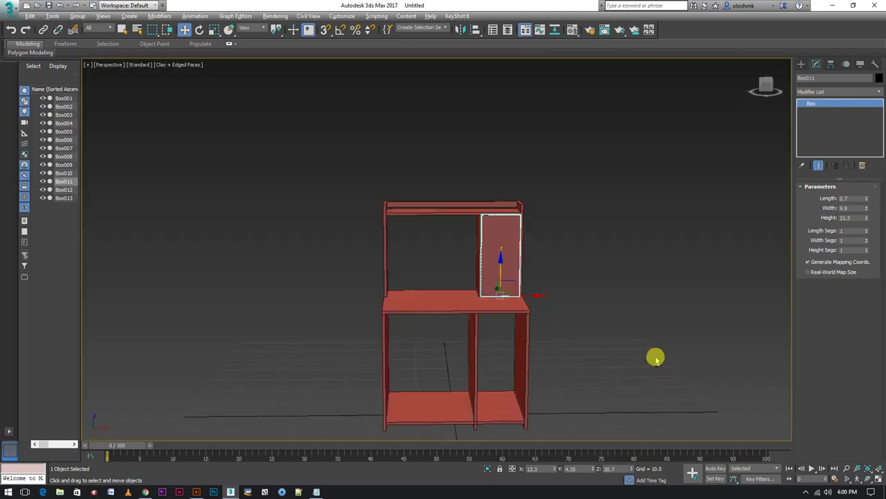
{"action": "key", "text": "z"}
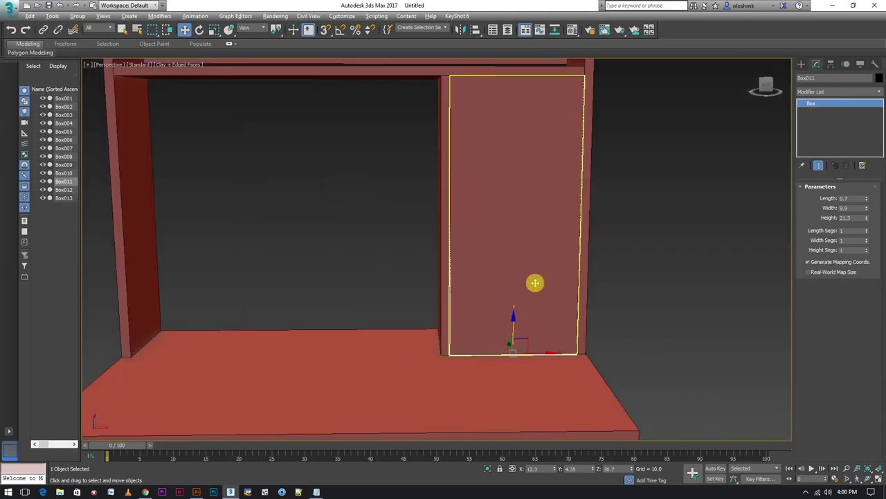
{"action": "scroll", "coordinate": [535, 277], "scroll_direction": "down", "scroll_amount": 1}
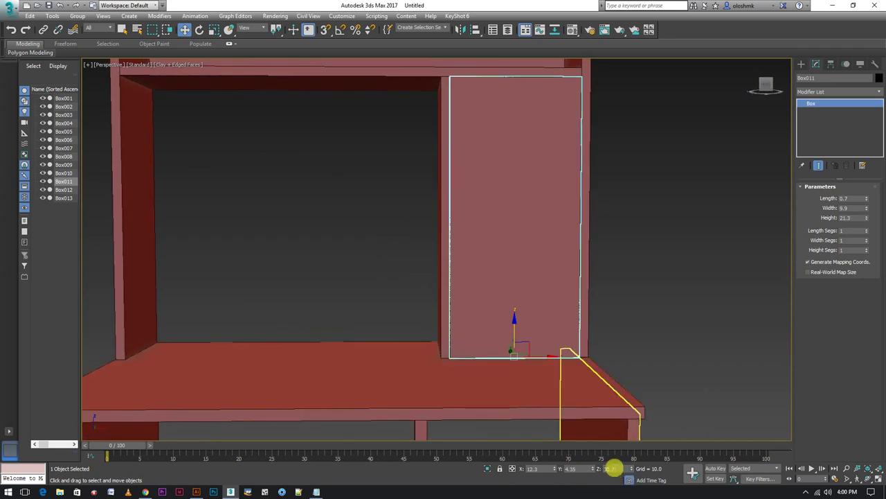
- Move the door panel up to Z 31.4 and start reducing its Height
{"action": "left_click", "coordinate": [610, 468]}
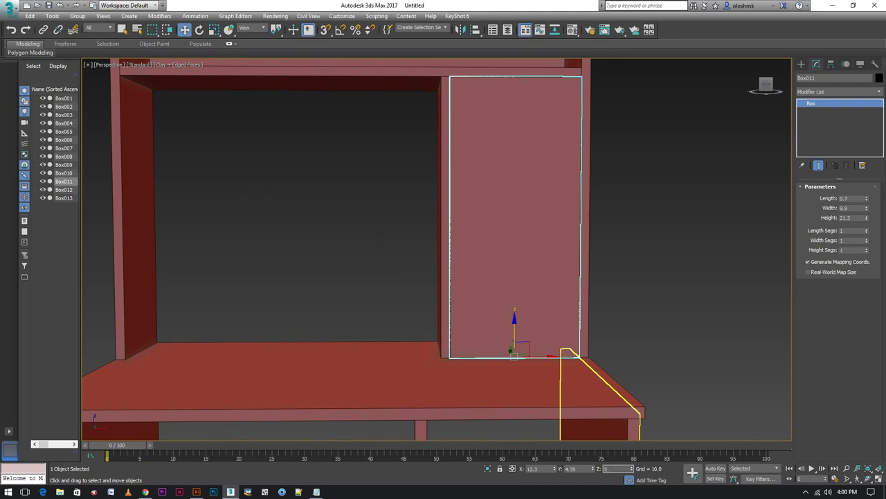
{"action": "type", "text": "1.4"}
{"action": "key", "text": "Return"}
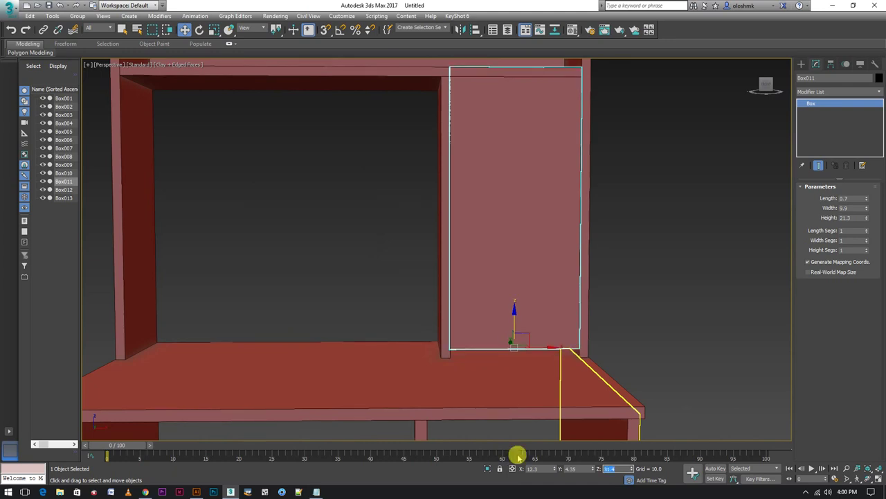
{"action": "left_click", "coordinate": [848, 217]}
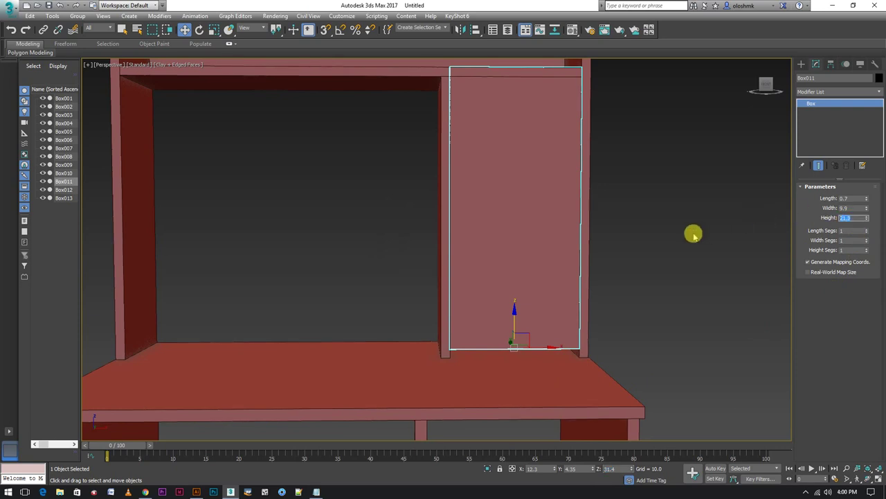
{"action": "type", "text": "20.4"}
{"action": "key", "text": "Return"}
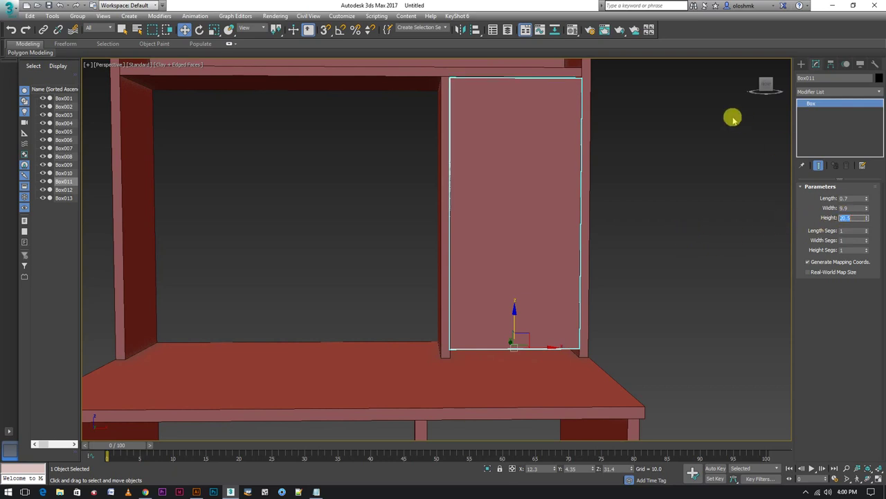
- Set the door panel's Height to 20.6 and reselect it to check the fit
{"action": "scroll", "coordinate": [659, 184], "scroll_direction": "up", "scroll_amount": 2}
{"action": "scroll", "coordinate": [578, 83], "scroll_direction": "up", "scroll_amount": 3}
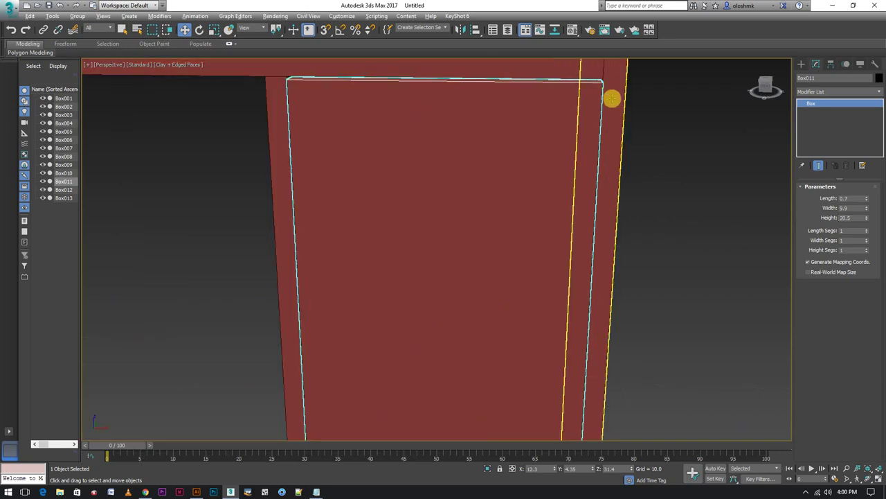
{"action": "scroll", "coordinate": [611, 97], "scroll_direction": "down", "scroll_amount": 1}
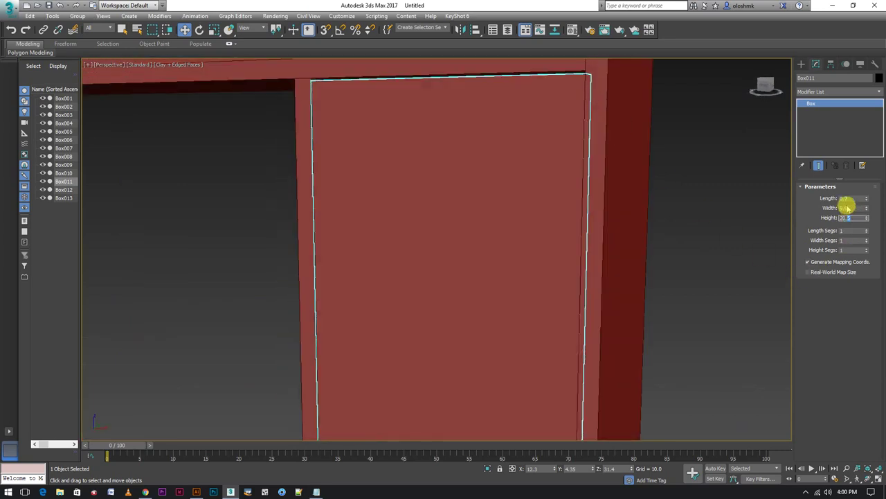
{"action": "type", "text": "20.6"}
{"action": "key", "text": "Return"}
{"action": "left_click", "coordinate": [729, 188]}
{"action": "left_click", "coordinate": [473, 253]}
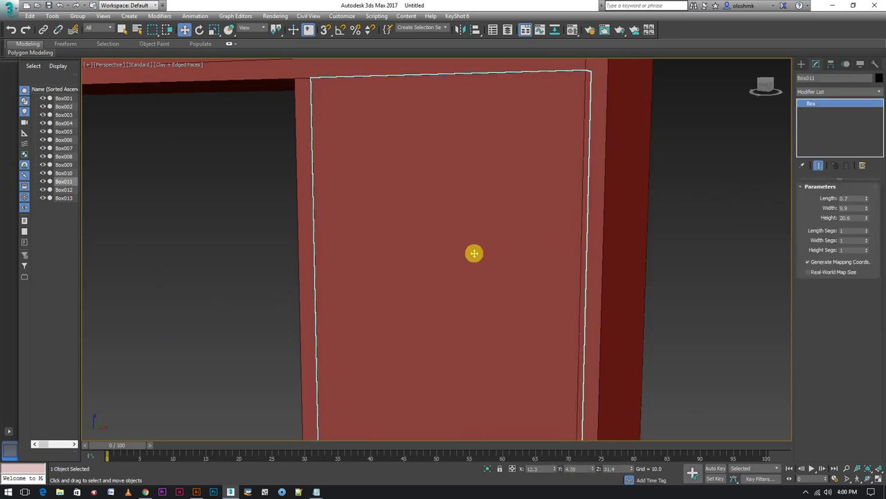
{"action": "scroll", "coordinate": [474, 256], "scroll_direction": "down", "scroll_amount": 5}
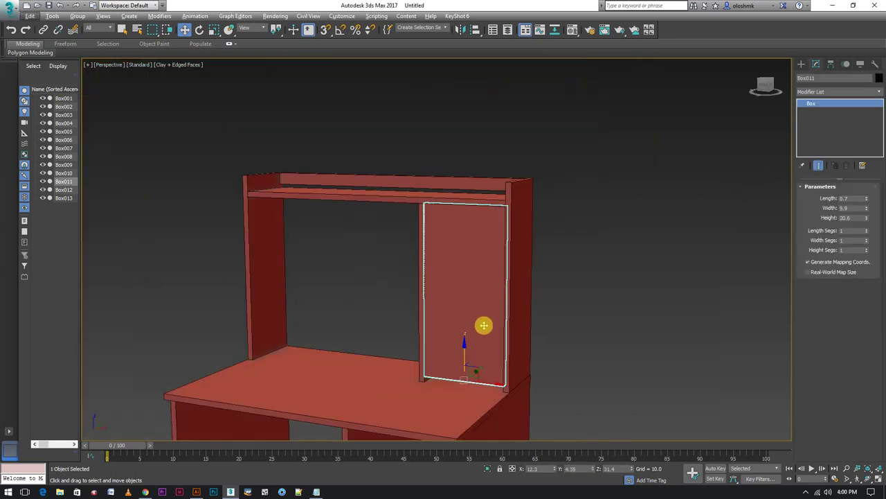
- Clone the door panel as Box014 at Z 30.7 with Height 0.7
{"action": "key", "text": "ctrl+v"}
{"action": "left_click", "coordinate": [420, 281]}
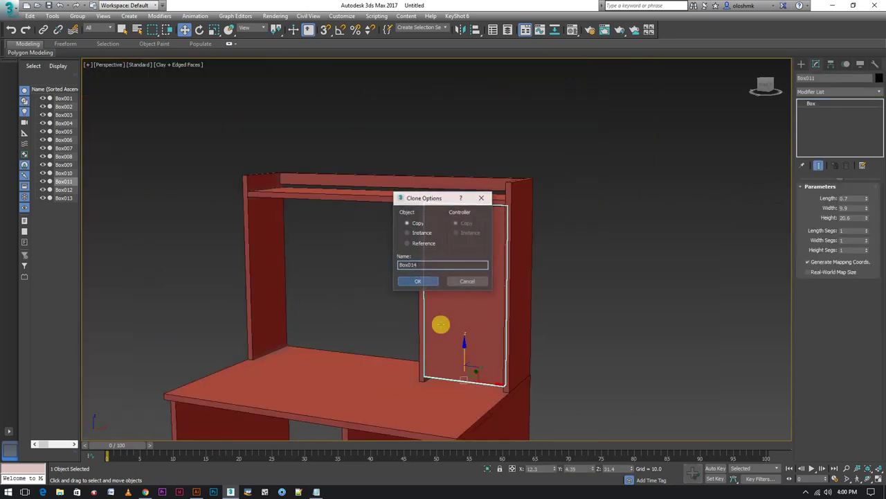
{"action": "left_click", "coordinate": [609, 469]}
{"action": "type", "text": "5"}
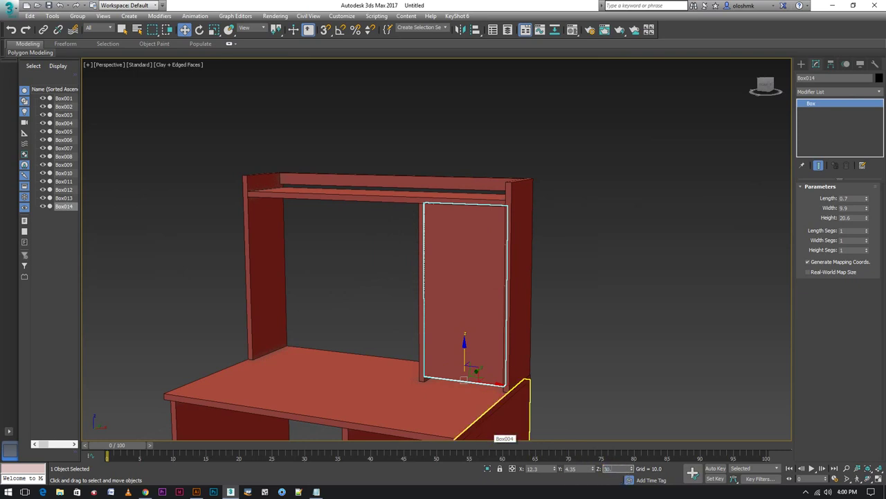
{"action": "type", "text": "7"}
{"action": "key", "text": "Return"}
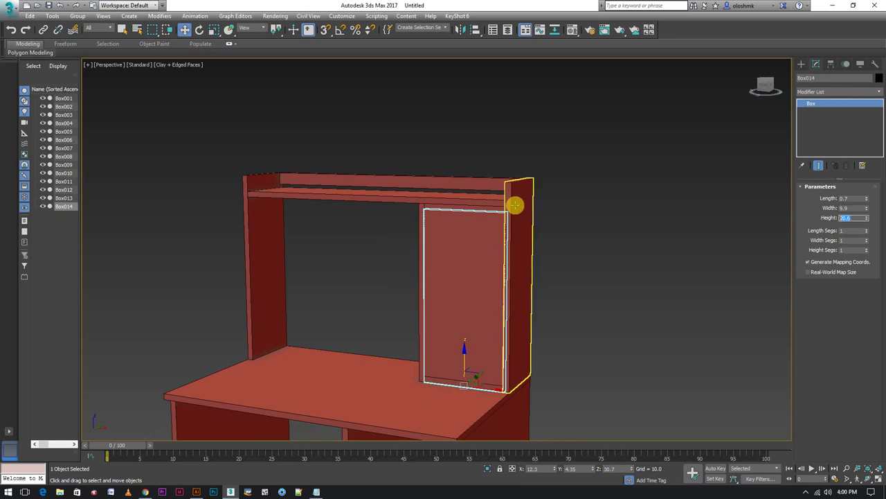
{"action": "type", "text": "0.7"}
{"action": "key", "text": "Return"}
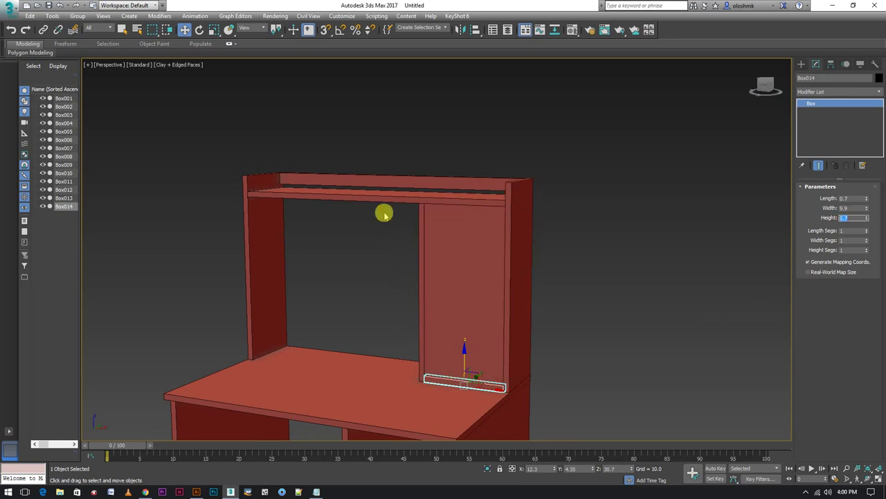
- Reselect the door panel and switch to the four-viewport layout
{"action": "left_click", "coordinate": [590, 302]}
{"action": "scroll", "coordinate": [477, 392], "scroll_direction": "up", "scroll_amount": 5}
{"action": "scroll", "coordinate": [476, 392], "scroll_direction": "down", "scroll_amount": 3}
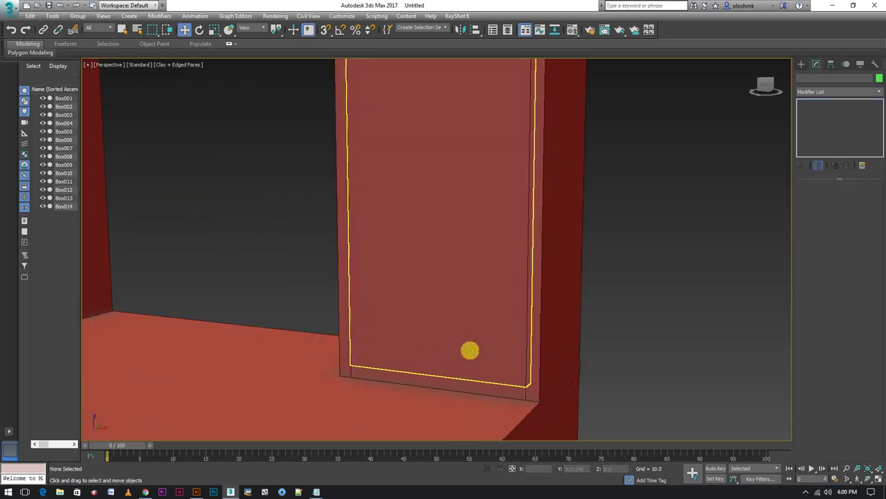
{"action": "left_click", "coordinate": [470, 321]}
{"action": "scroll", "coordinate": [481, 274], "scroll_direction": "down", "scroll_amount": 1}
{"action": "key", "text": "alt+w"}
- Turn on Affect Pivot Only for the door panel in the maximized Top view
{"action": "middle_click", "coordinate": [198, 184]}
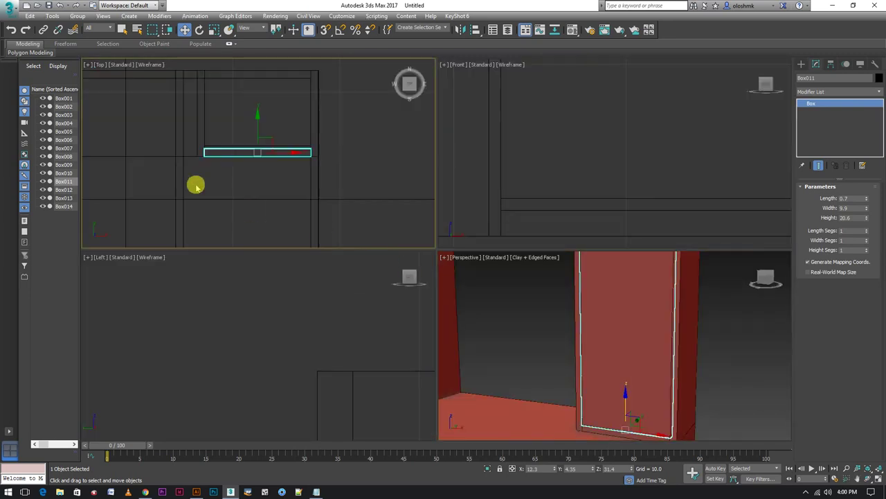
{"action": "key", "text": "alt+w"}
{"action": "left_click", "coordinate": [830, 65]}
{"action": "left_click", "coordinate": [850, 127]}
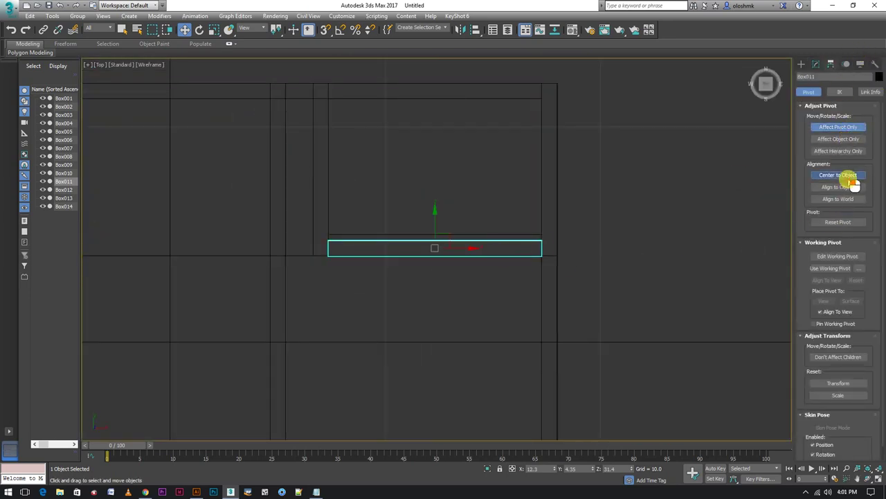
{"action": "left_click_drag", "start_coordinate": [470, 247], "coordinate": [573, 253]}
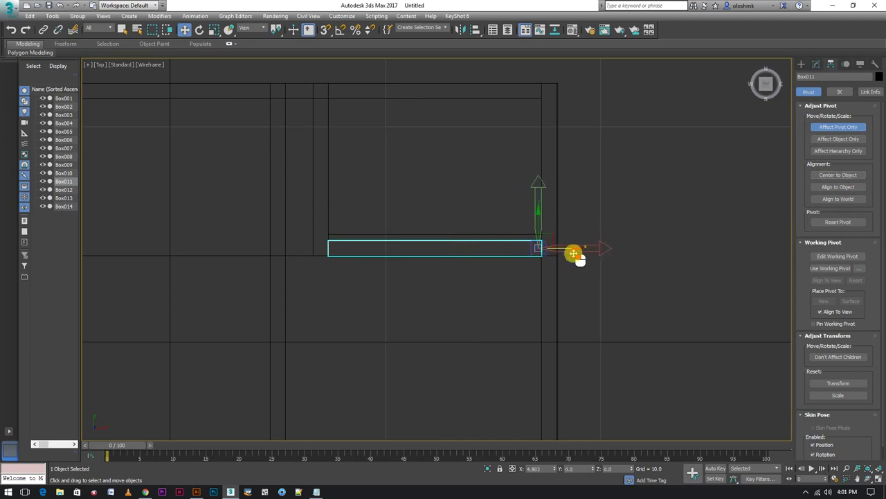
- Snap the door panel's pivot onto its corner so it can act as a hinge
{"action": "scroll", "coordinate": [561, 252], "scroll_direction": "up", "scroll_amount": 3}
{"action": "scroll", "coordinate": [480, 234], "scroll_direction": "up", "scroll_amount": 1}
{"action": "scroll", "coordinate": [480, 234], "scroll_direction": "up", "scroll_amount": 1}
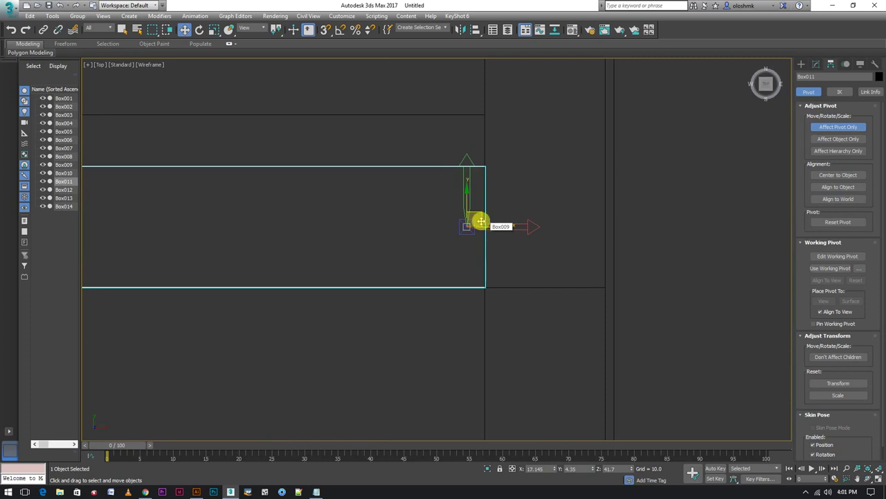
{"action": "left_click_drag", "start_coordinate": [482, 226], "coordinate": [497, 161]}
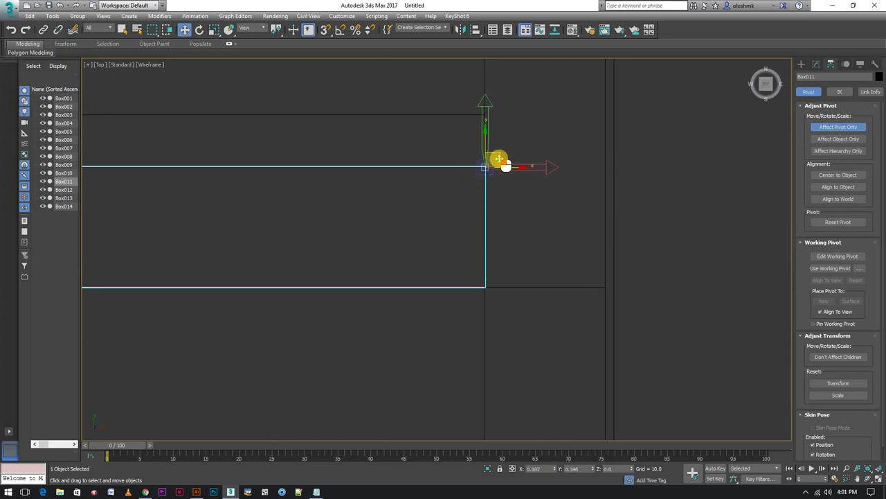
{"action": "scroll", "coordinate": [489, 164], "scroll_direction": "up", "scroll_amount": 1}
{"action": "scroll", "coordinate": [485, 170], "scroll_direction": "up", "scroll_amount": 1}
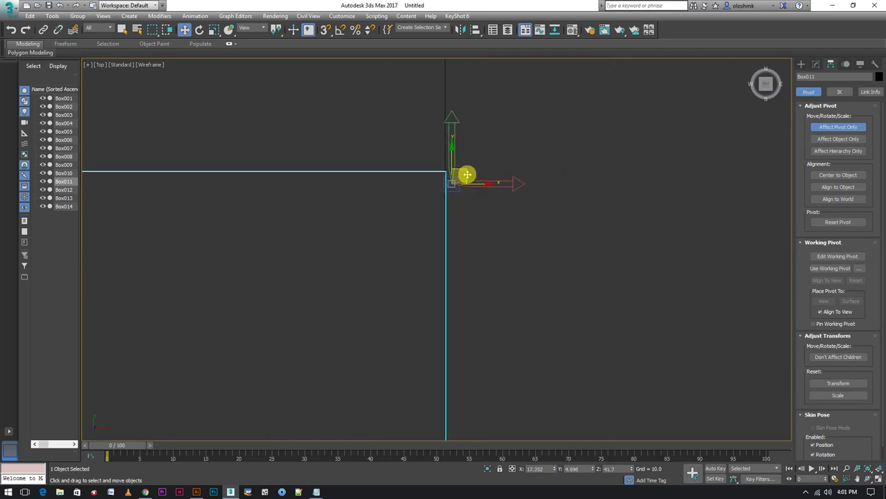
{"action": "left_click_drag", "start_coordinate": [459, 174], "coordinate": [458, 162]}
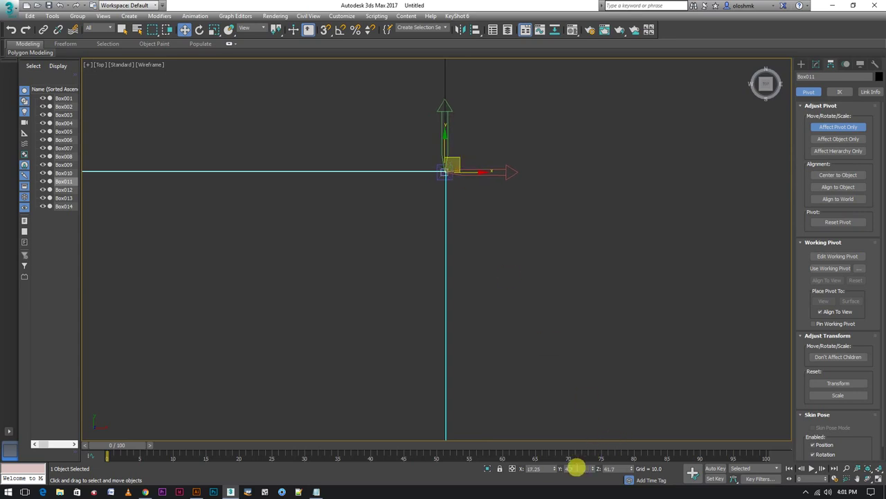
{"action": "left_click", "coordinate": [815, 64]}
{"action": "middle_click_drag", "start_coordinate": [450, 180], "coordinate": [473, 212]}
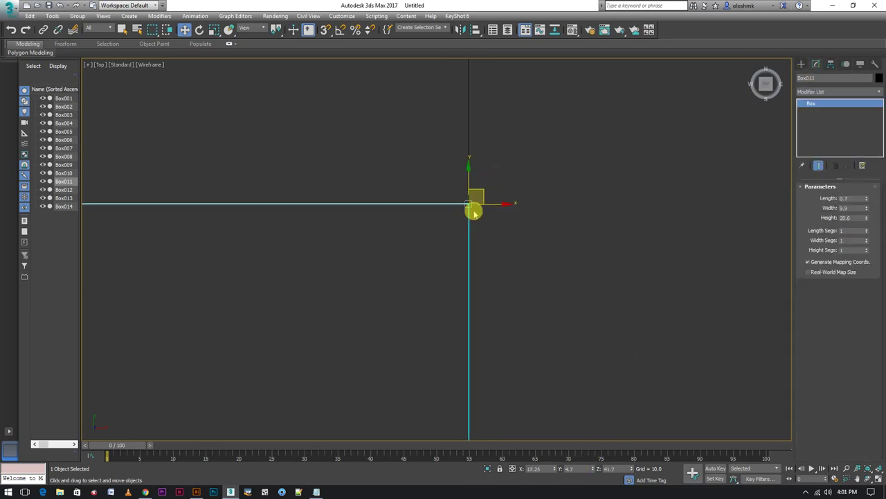
{"action": "left_click", "coordinate": [201, 30]}
- Enable Angle Snap and rotate the door 75° about Z in the Perspective view
{"action": "scroll", "coordinate": [386, 186], "scroll_direction": "down", "scroll_amount": 3}
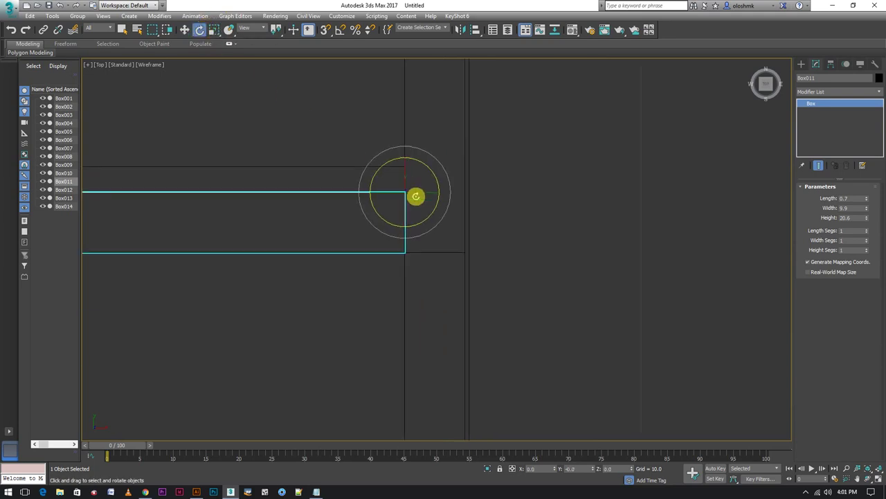
{"action": "left_click", "coordinate": [340, 30]}
{"action": "key", "text": "alt+w"}
{"action": "left_click", "coordinate": [589, 340]}
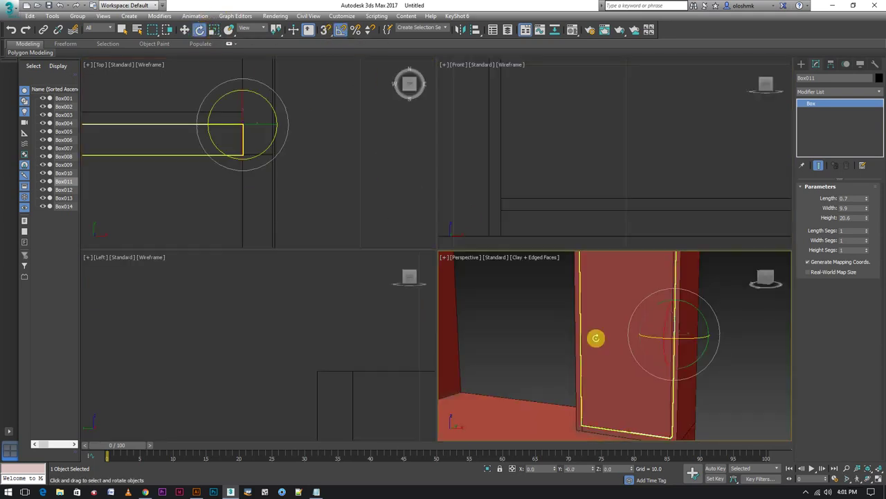
{"action": "key", "text": "alt+w"}
{"action": "mouse_move", "coordinate": [651, 356]}
{"action": "middle_mouse_down", "text": "alt"}
{"action": "mouse_move", "coordinate": [619, 335]}
{"action": "mouse_move", "coordinate": [600, 301]}
{"action": "middle_mouse_up", "text": "alt"}
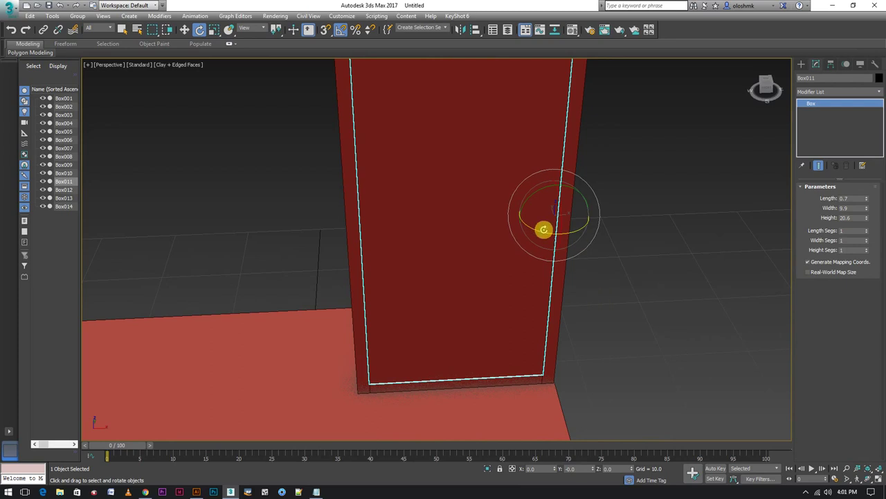
{"action": "left_click_drag", "start_coordinate": [551, 239], "coordinate": [584, 244]}
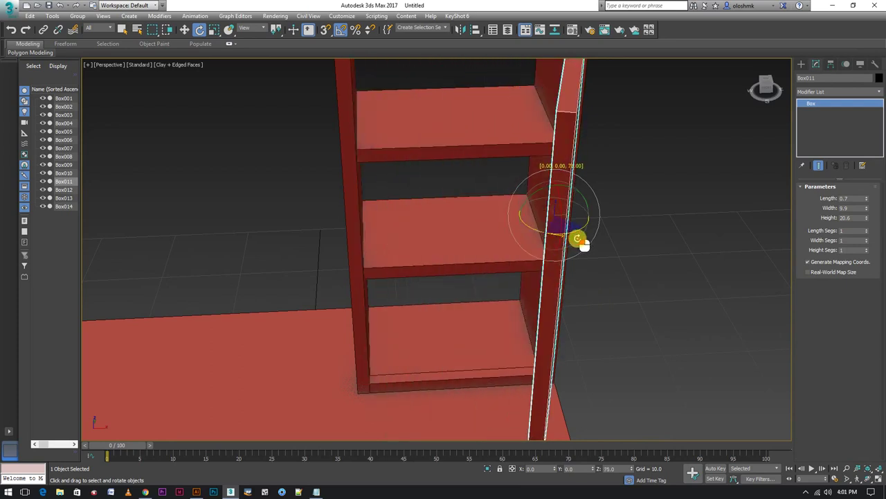
- Orbit around the desk to check the open door and the shelves behind it
{"action": "scroll", "coordinate": [577, 238], "scroll_direction": "down", "scroll_amount": 5}
{"action": "mouse_move", "coordinate": [575, 236]}
{"action": "middle_mouse_down", "text": "alt"}
{"action": "mouse_move", "coordinate": [587, 220]}
{"action": "mouse_move", "coordinate": [660, 222]}
{"action": "mouse_move", "coordinate": [643, 235]}
{"action": "mouse_move", "coordinate": [633, 228]}
{"action": "middle_mouse_up", "text": "alt"}
{"action": "left_click", "coordinate": [680, 223]}
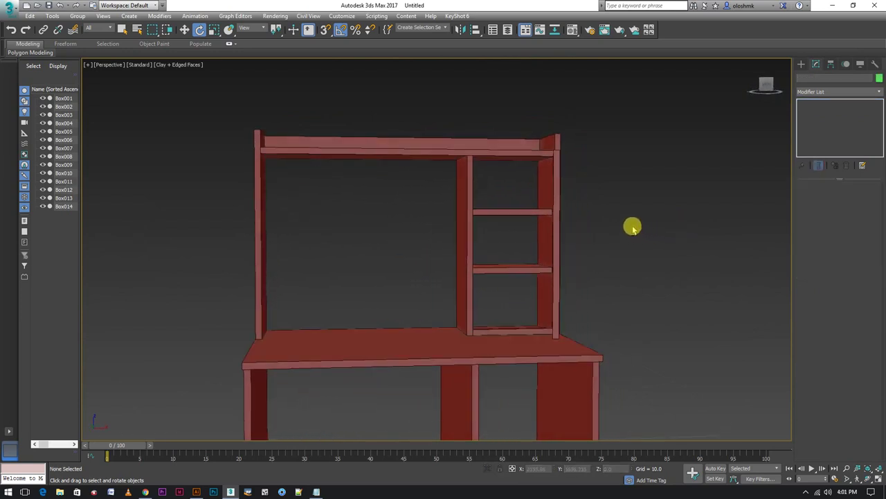
{"action": "mouse_move", "coordinate": [565, 274]}
{"action": "middle_mouse_down", "text": "alt"}
{"action": "mouse_move", "coordinate": [574, 277]}
{"action": "mouse_move", "coordinate": [498, 233]}
{"action": "middle_mouse_up", "text": "alt"}
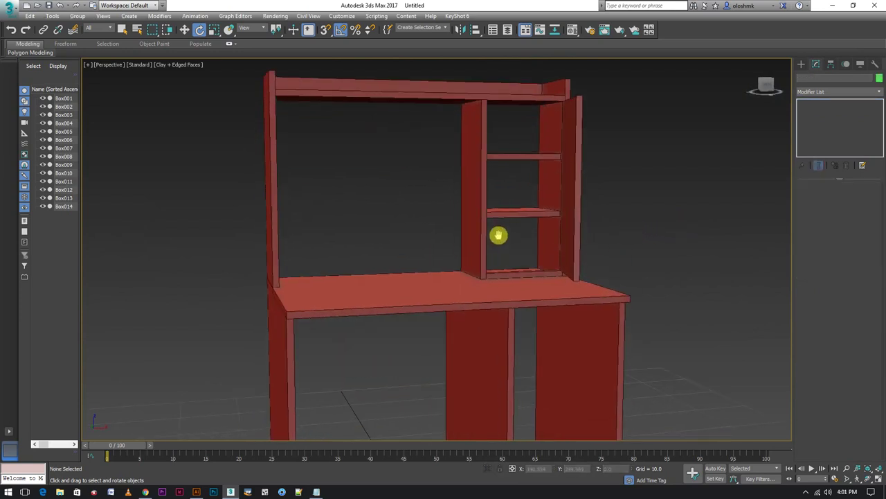
{"action": "middle_click_drag", "start_coordinate": [588, 279], "coordinate": [570, 259], "text": "alt"}
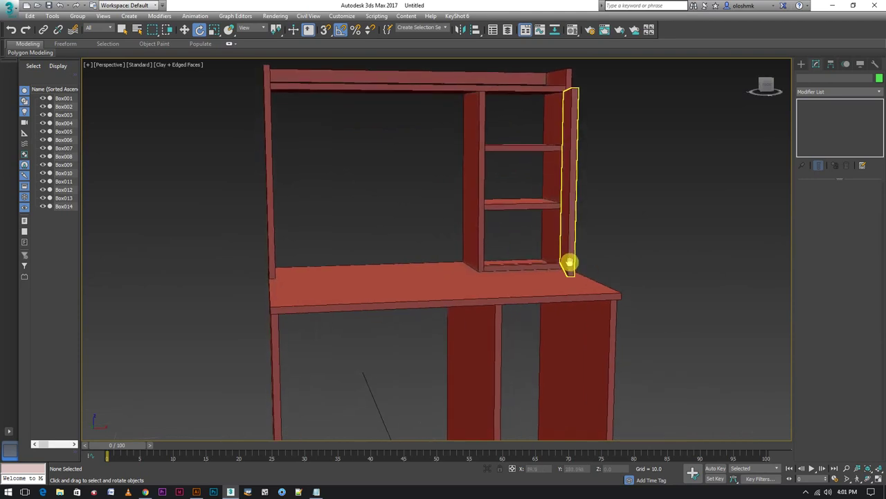
{"action": "mouse_move", "coordinate": [640, 288]}
{"action": "middle_mouse_down", "text": "alt"}
{"action": "mouse_move", "coordinate": [627, 307]}
{"action": "mouse_move", "coordinate": [574, 259]}
{"action": "mouse_move", "coordinate": [455, 265]}
{"action": "middle_mouse_up", "text": "alt"}
{"action": "scroll", "coordinate": [574, 259], "scroll_direction": "down", "scroll_amount": 3}
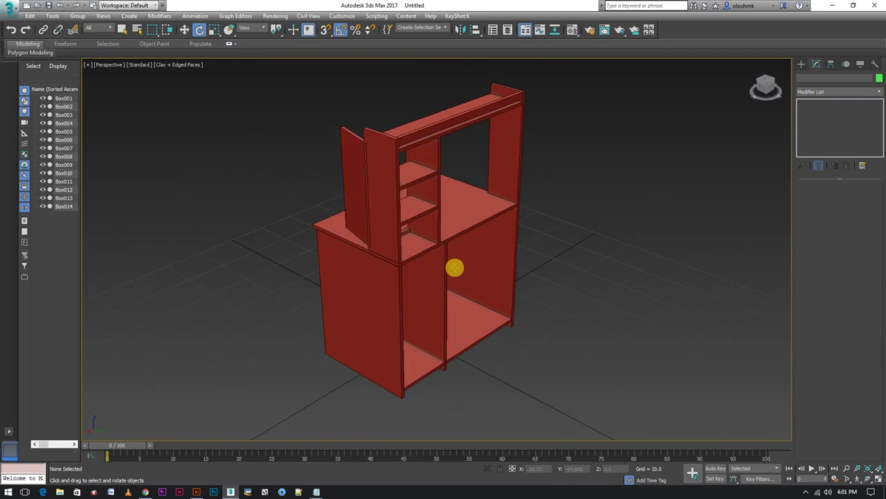
{"action": "left_click", "coordinate": [800, 66]}
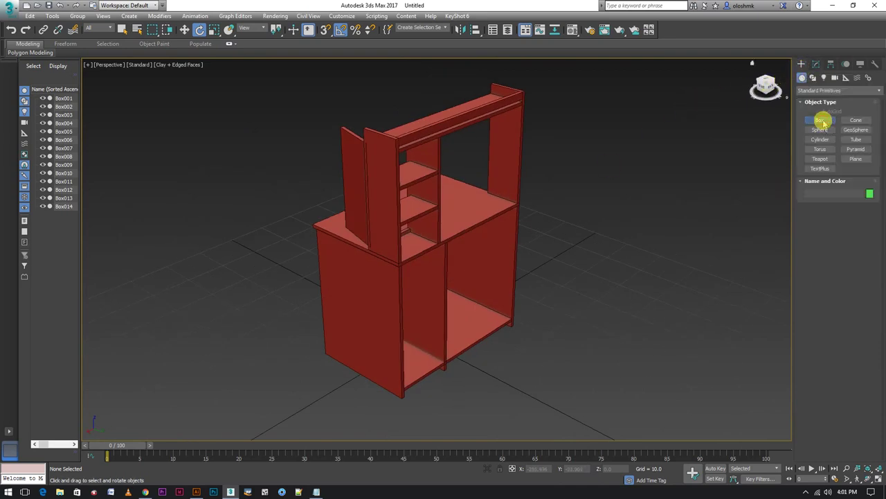
- Draw a thin box, Box015, across the desk's full width along its back edge
{"action": "left_click", "coordinate": [820, 121]}
{"action": "key", "text": "alt+w"}
{"action": "key", "text": "alt+w"}
{"action": "scroll", "coordinate": [273, 204], "scroll_direction": "down", "scroll_amount": 4}
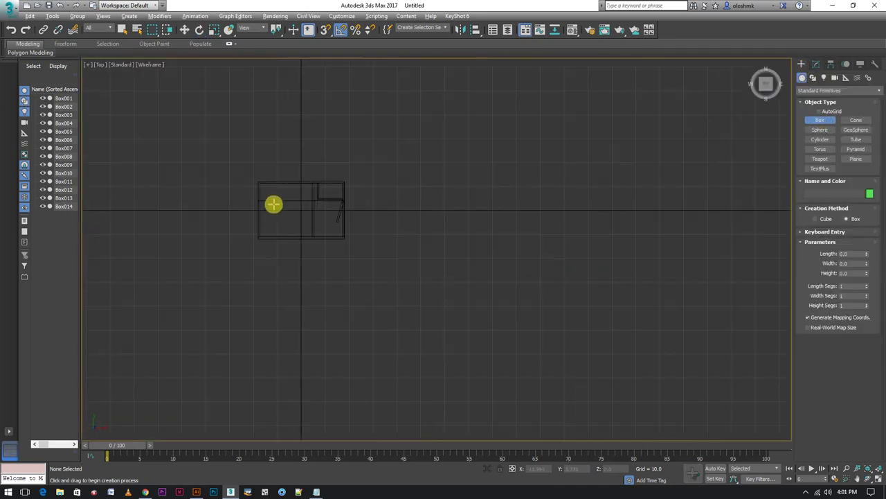
{"action": "scroll", "coordinate": [281, 208], "scroll_direction": "up", "scroll_amount": 5}
{"action": "scroll", "coordinate": [289, 188], "scroll_direction": "up", "scroll_amount": 2}
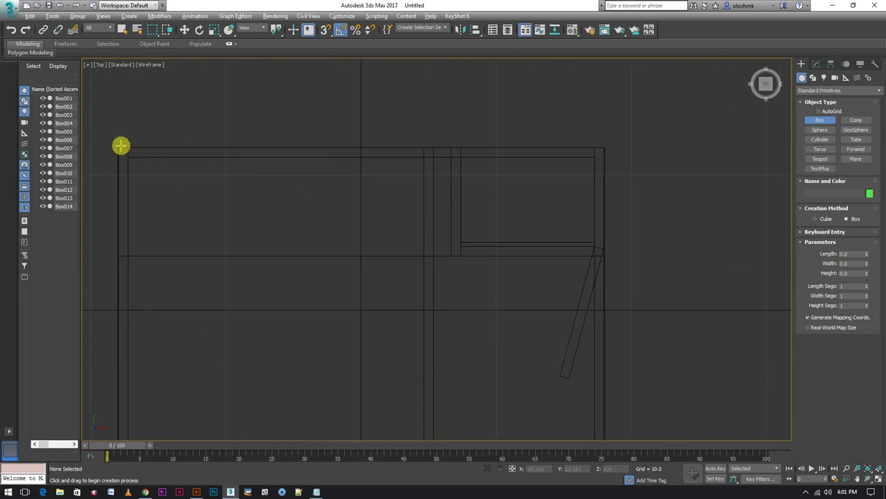
{"action": "left_click_drag", "start_coordinate": [116, 145], "coordinate": [603, 140]}
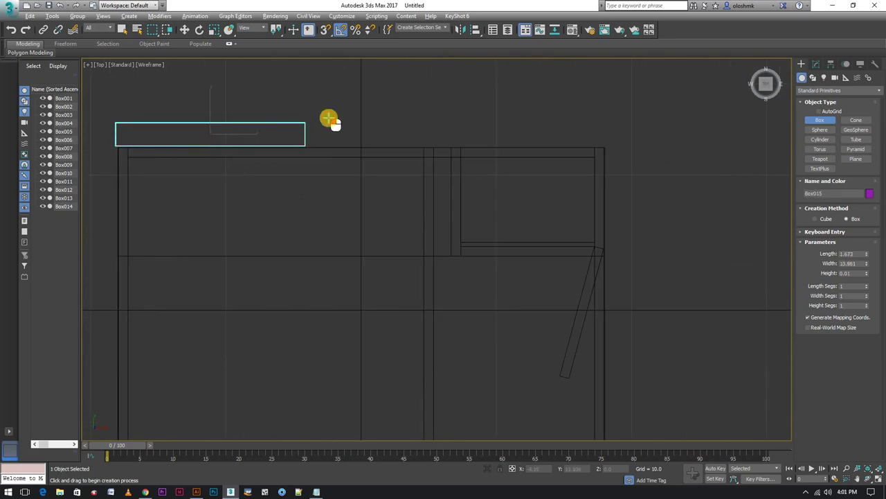
{"action": "left_click", "coordinate": [604, 140]}
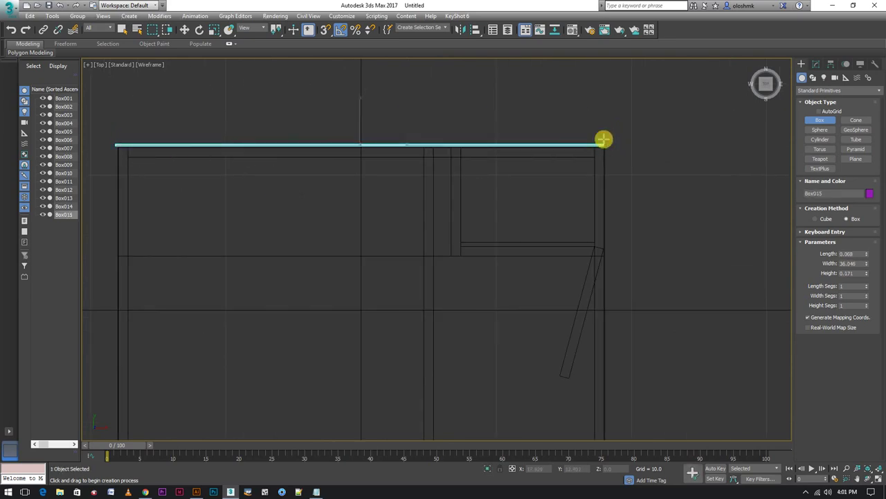
{"action": "right_click", "coordinate": [574, 261]}
- Check the new board in the Perspective view with the Move tool, then activate the side view
{"action": "key", "text": "alt+w"}
{"action": "right_click", "coordinate": [653, 340]}
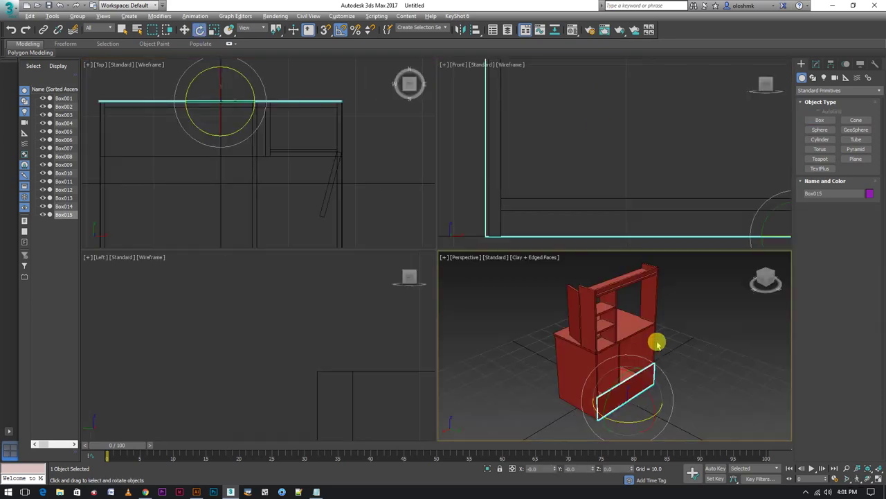
{"action": "key", "text": "alt+w"}
{"action": "key", "text": "w"}
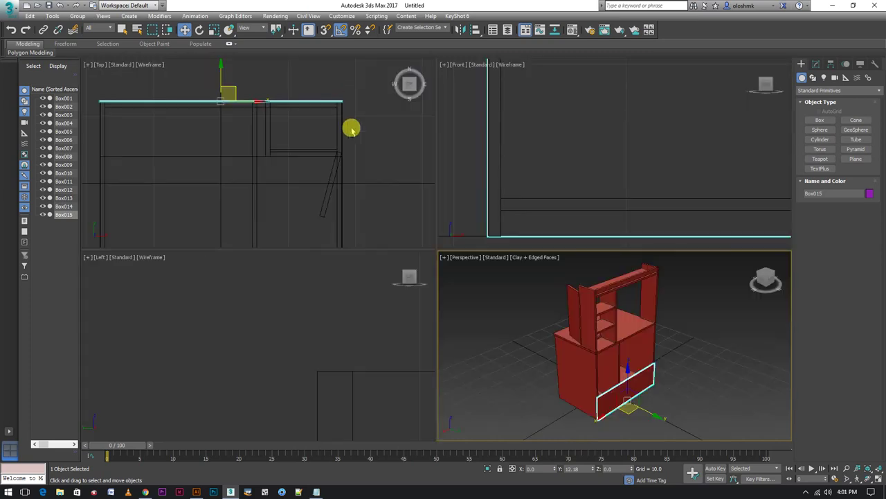
{"action": "key", "text": "alt+w"}
{"action": "right_click", "coordinate": [262, 347]}
- Maximize the Left view and set the board's Length to 0.125
{"action": "key", "text": "alt+w"}
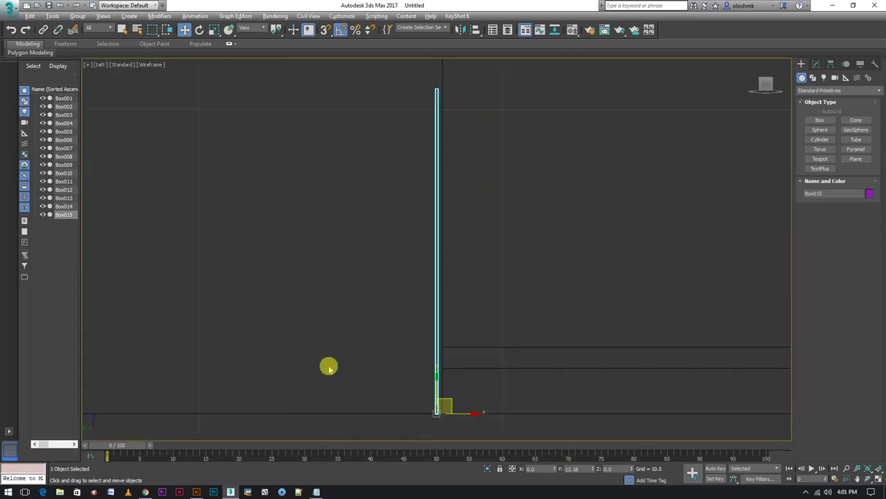
{"action": "scroll", "coordinate": [415, 283], "scroll_direction": "up", "scroll_amount": 2}
{"action": "scroll", "coordinate": [443, 304], "scroll_direction": "up", "scroll_amount": 3}
{"action": "scroll", "coordinate": [397, 249], "scroll_direction": "up", "scroll_amount": 1}
{"action": "scroll", "coordinate": [388, 291], "scroll_direction": "up", "scroll_amount": 2}
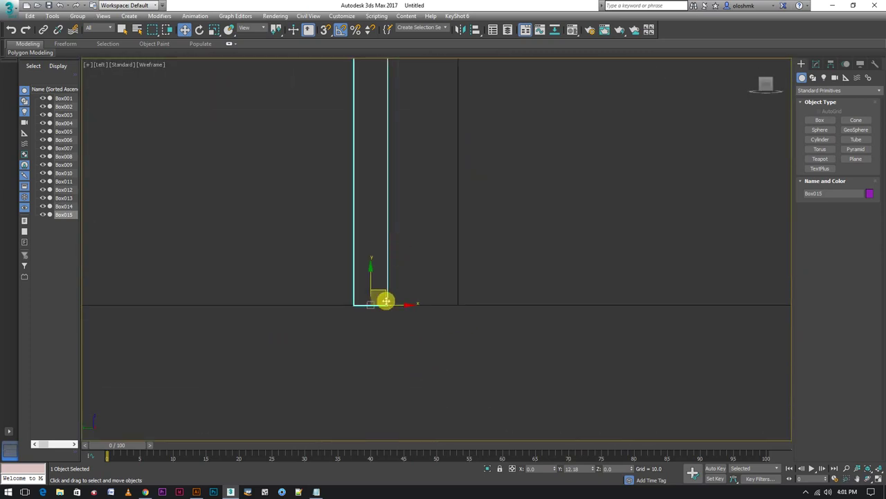
{"action": "scroll", "coordinate": [382, 305], "scroll_direction": "up", "scroll_amount": 2}
{"action": "left_click", "coordinate": [816, 65]}
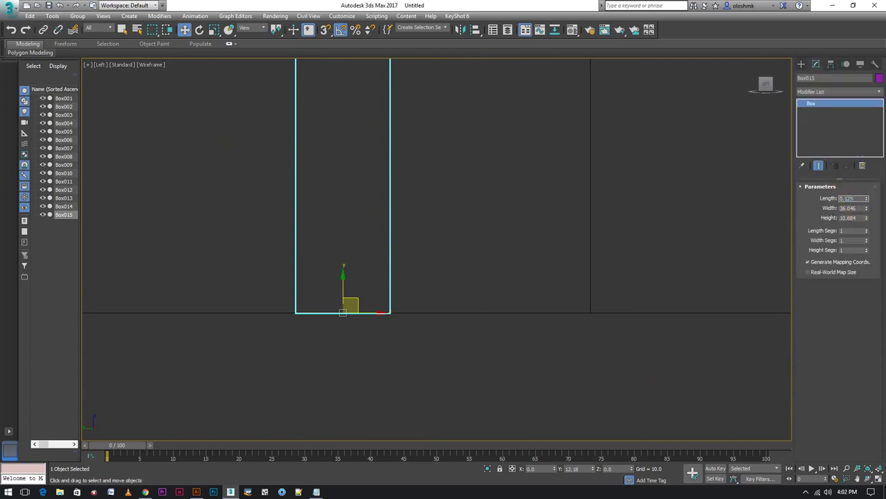
{"action": "key", "text": "Return"}
- Slide the board sideways and set its Y position to 12.063
{"action": "left_click_drag", "start_coordinate": [356, 320], "coordinate": [530, 339]}
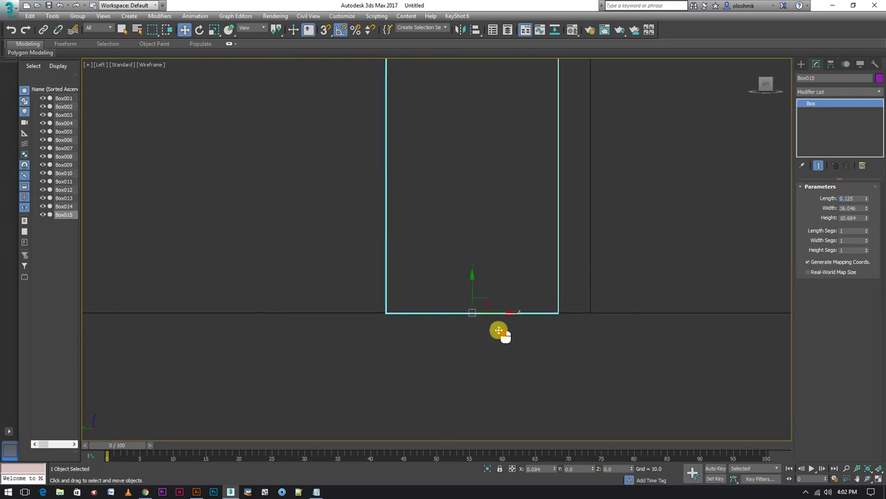
{"action": "scroll", "coordinate": [564, 295], "scroll_direction": "up", "scroll_amount": 3}
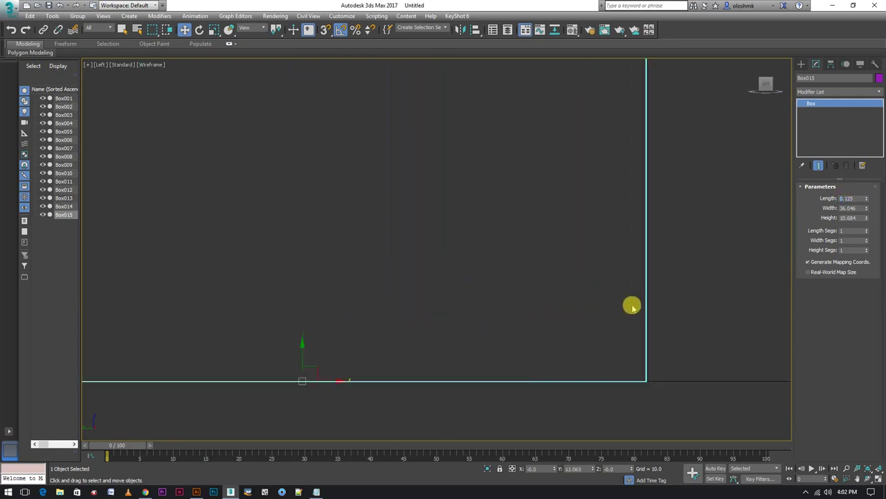
{"action": "scroll", "coordinate": [631, 302], "scroll_direction": "up", "scroll_amount": 3}
{"action": "left_click", "coordinate": [659, 331]}
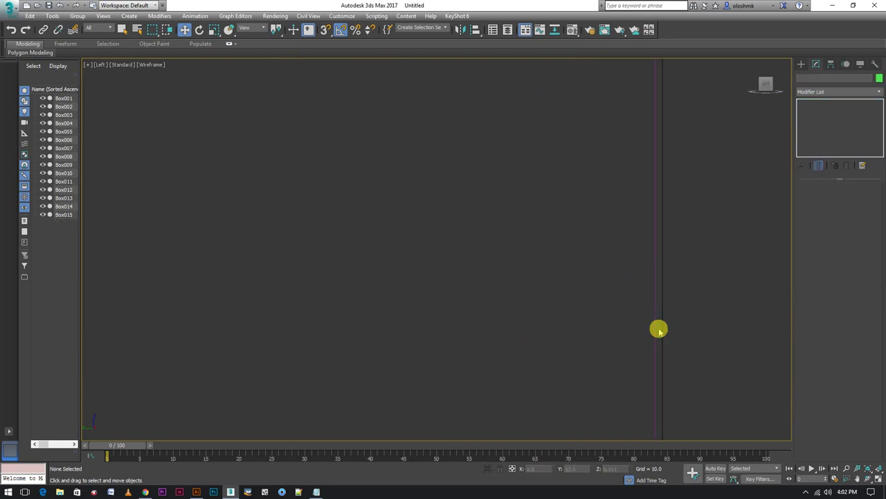
{"action": "left_click_drag", "start_coordinate": [655, 330], "coordinate": [663, 335]}
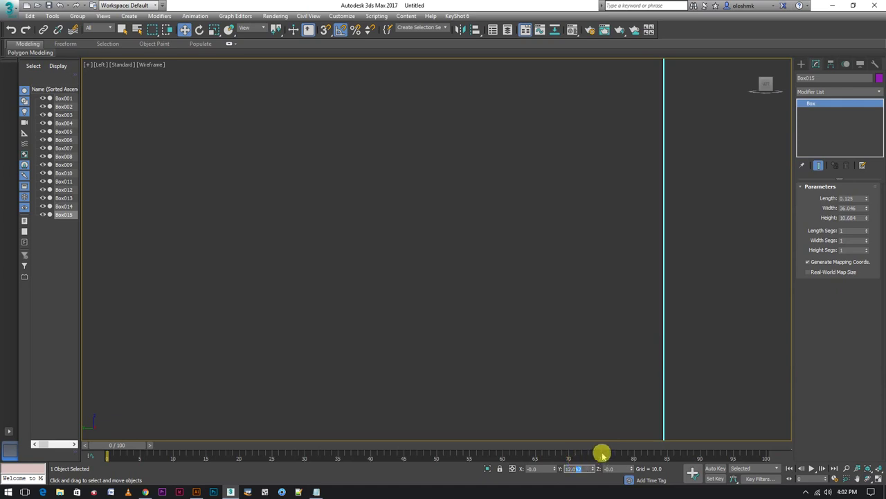
{"action": "key", "text": "BackSpace"}
{"action": "scroll", "coordinate": [632, 367], "scroll_direction": "down", "scroll_amount": 2}
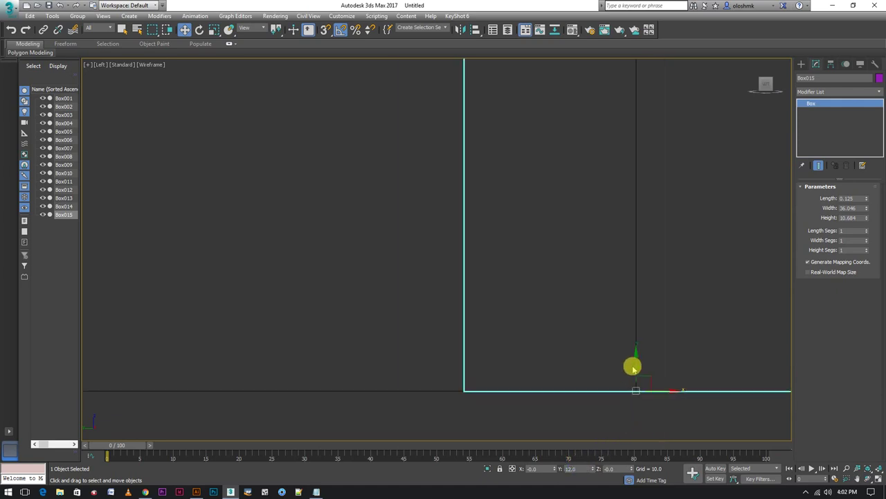
{"action": "scroll", "coordinate": [633, 366], "scroll_direction": "down", "scroll_amount": 3}
{"action": "left_click_drag", "start_coordinate": [660, 374], "coordinate": [618, 375]}
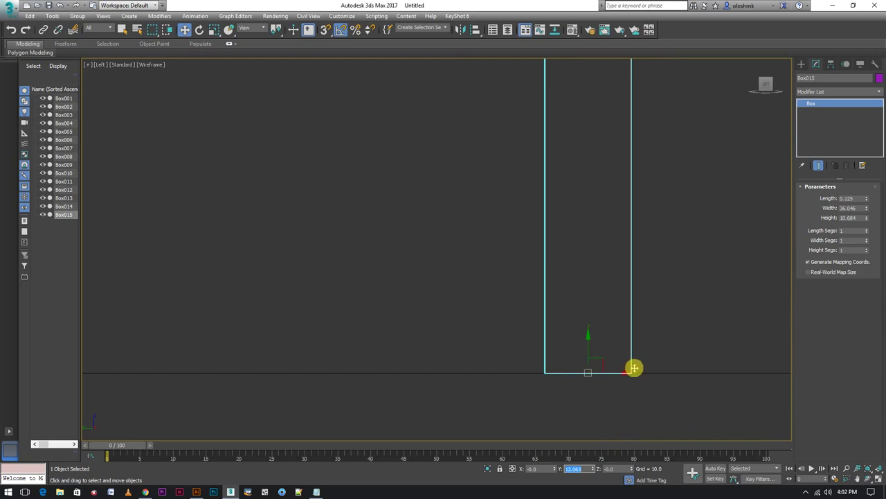
{"action": "key", "text": "Return"}
- Raise the board to a Z position of 1.5
{"action": "scroll", "coordinate": [603, 408], "scroll_direction": "down", "scroll_amount": 2}
{"action": "left_click", "coordinate": [611, 468]}
{"action": "type", "text": "1.5"}
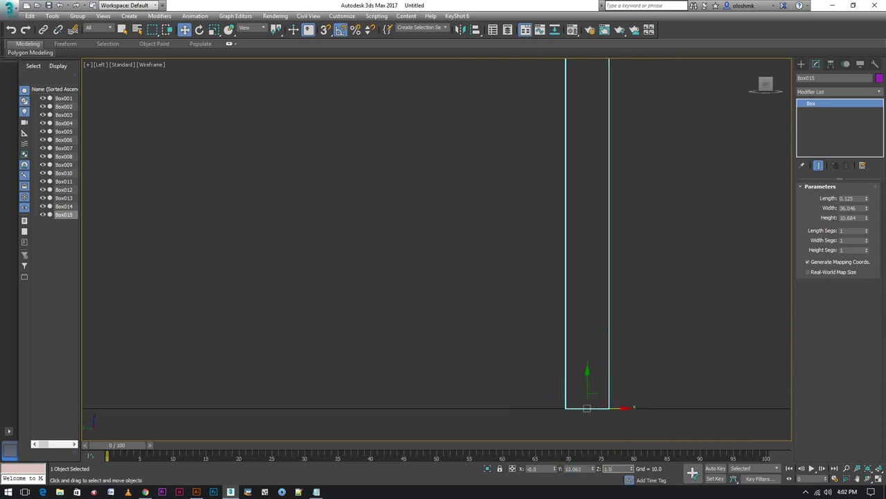
{"action": "key", "text": "Return"}
{"action": "scroll", "coordinate": [658, 330], "scroll_direction": "down", "scroll_amount": 2}
{"action": "scroll", "coordinate": [619, 380], "scroll_direction": "down", "scroll_amount": 2}
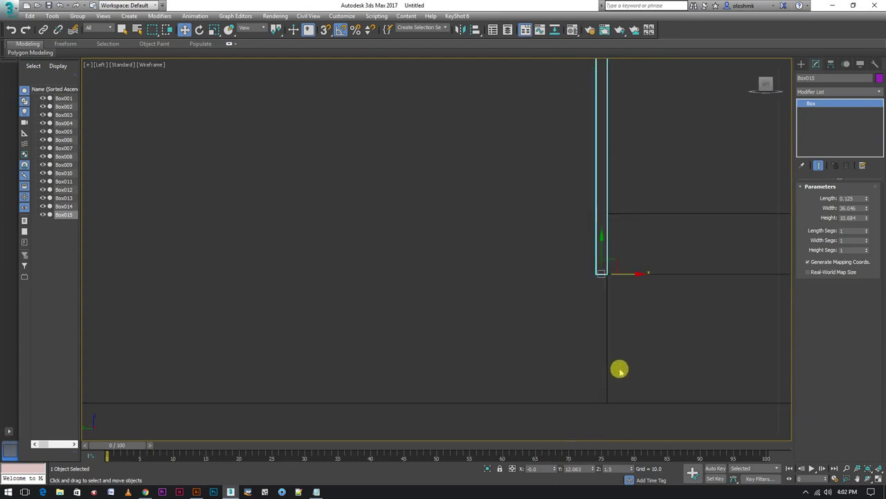
{"action": "scroll", "coordinate": [619, 367], "scroll_direction": "down", "scroll_amount": 2}
- In the maximized Perspective view, stretch the panel up to about 52.7 tall
{"action": "key", "text": "alt+w"}
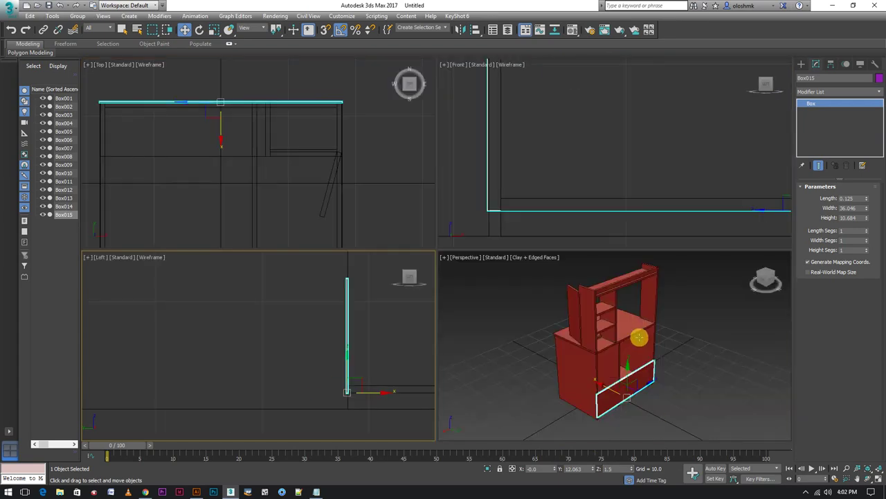
{"action": "middle_click", "coordinate": [637, 336]}
{"action": "key", "text": "alt+w"}
{"action": "left_click_drag", "start_coordinate": [866, 217], "coordinate": [857, 33]}
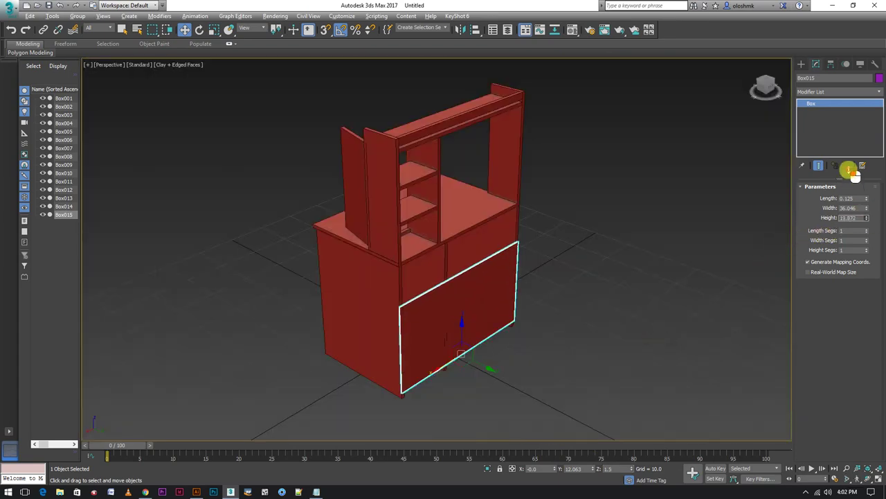
{"action": "key", "text": "alt+w"}
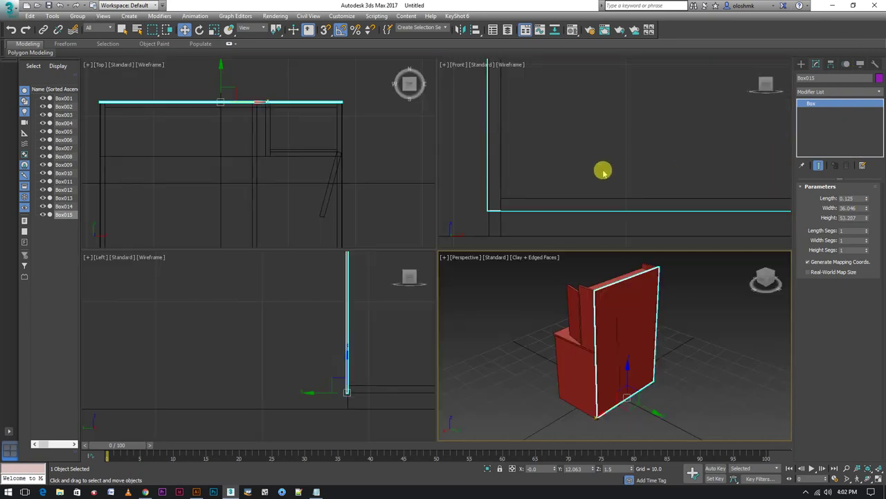
- In the maximized Left view, set the panel's Height to exactly 53.2
{"action": "middle_click", "coordinate": [288, 332]}
{"action": "key", "text": "alt+w"}
{"action": "scroll", "coordinate": [416, 269], "scroll_direction": "down", "scroll_amount": 3}
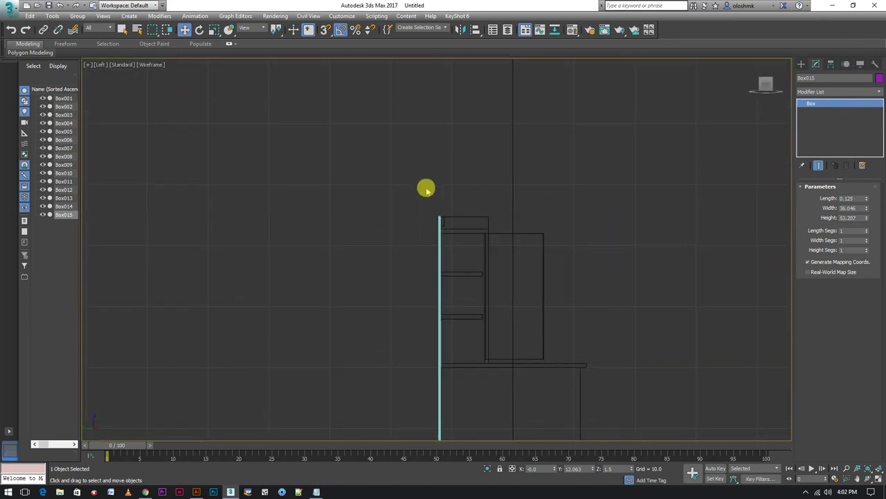
{"action": "middle_click_drag", "start_coordinate": [423, 188], "coordinate": [445, 274]}
{"action": "scroll", "coordinate": [457, 305], "scroll_direction": "up", "scroll_amount": 3}
{"action": "scroll", "coordinate": [470, 277], "scroll_direction": "up", "scroll_amount": 5}
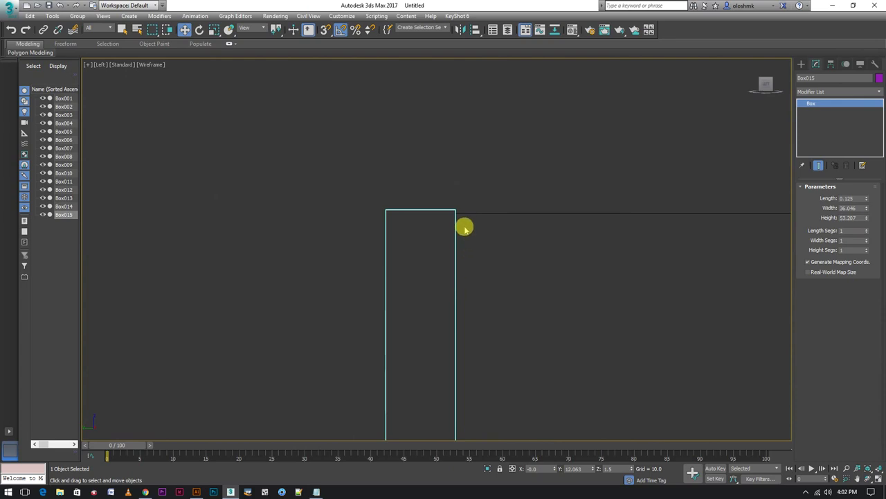
{"action": "scroll", "coordinate": [463, 223], "scroll_direction": "up", "scroll_amount": 3}
{"action": "left_click_drag", "start_coordinate": [849, 217], "coordinate": [867, 221]}
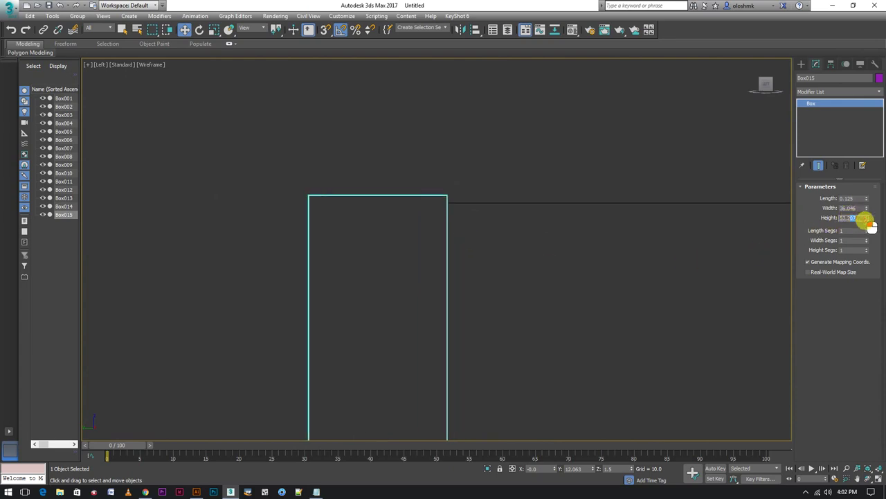
{"action": "type", "text": "53.2"}
{"action": "key", "text": "Return"}
- Maximize the Perspective view and make the back panel see-through (Alt+X)
{"action": "key", "text": "alt+w"}
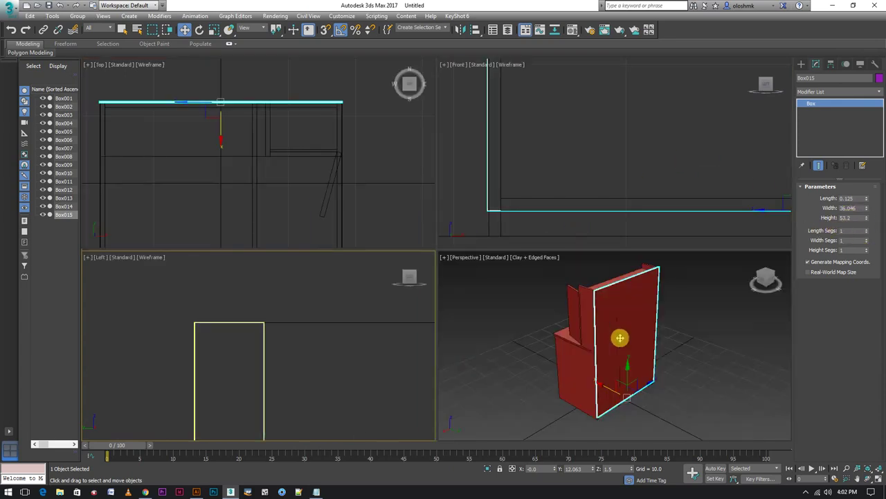
{"action": "left_click", "coordinate": [620, 337]}
{"action": "key", "text": "alt+w"}
{"action": "scroll", "coordinate": [568, 294], "scroll_direction": "down", "scroll_amount": 4}
{"action": "key", "text": "alt+x"}
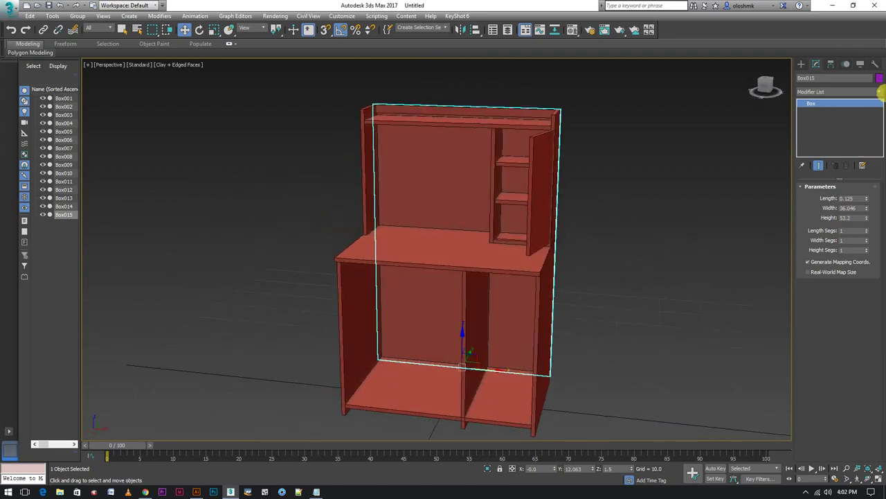
- Set the back panel's object colour to black
{"action": "left_click", "coordinate": [878, 78]}
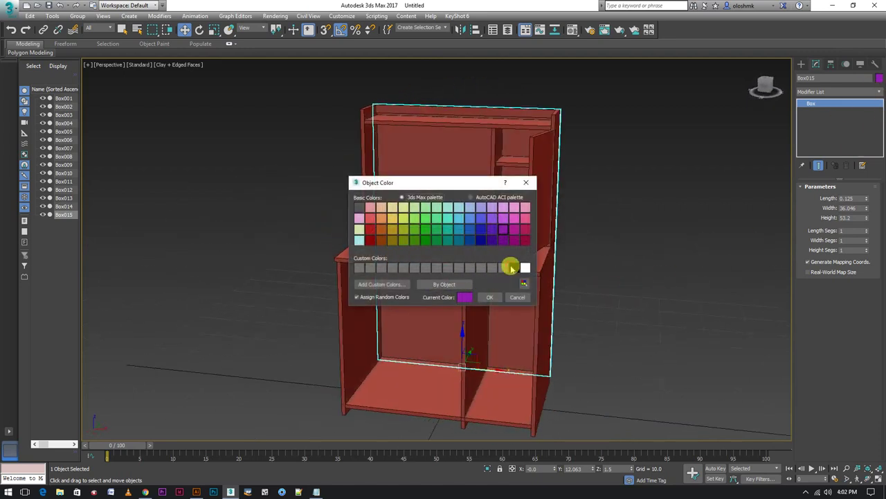
{"action": "left_click", "coordinate": [514, 267]}
{"action": "left_click", "coordinate": [493, 296]}
- Check the second material sample, deselect, and orbit to a near-front desk view
{"action": "left_click", "coordinate": [572, 30]}
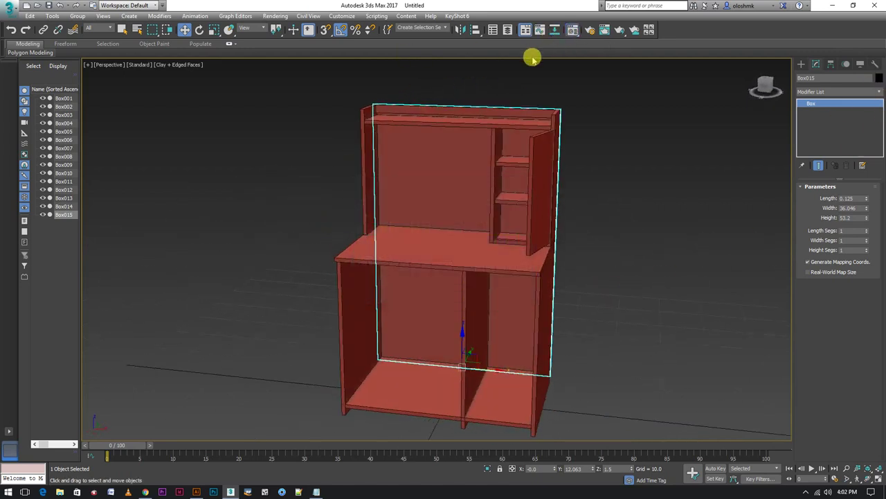
{"action": "left_click", "coordinate": [151, 81]}
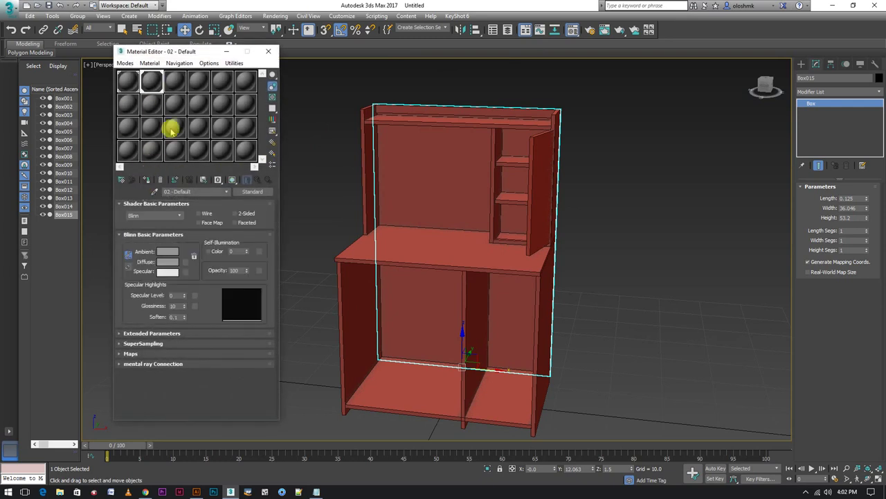
{"action": "left_click", "coordinate": [275, 53]}
{"action": "left_click", "coordinate": [273, 261]}
{"action": "middle_click_drag", "start_coordinate": [273, 261], "coordinate": [362, 298], "text": "alt"}
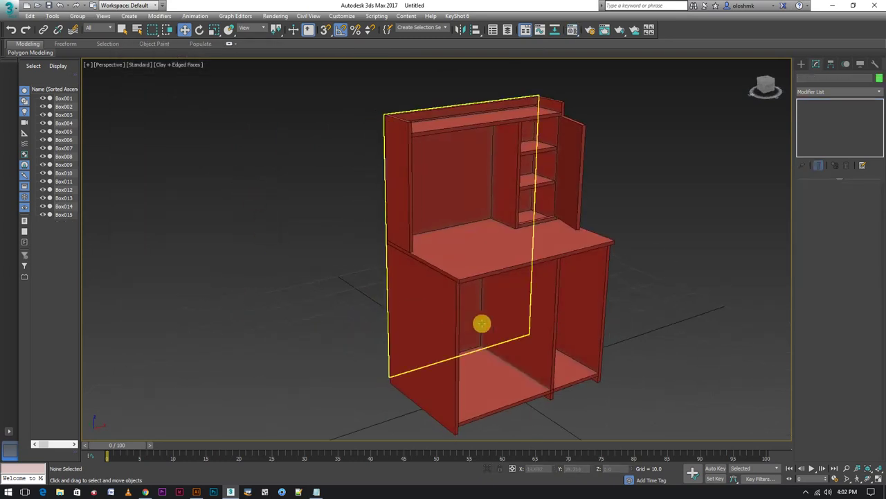
{"action": "mouse_move", "coordinate": [481, 323]}
{"action": "middle_mouse_down", "text": "alt"}
{"action": "mouse_move", "coordinate": [388, 306]}
{"action": "mouse_move", "coordinate": [452, 309]}
{"action": "mouse_move", "coordinate": [465, 292]}
{"action": "middle_mouse_up", "text": "alt"}
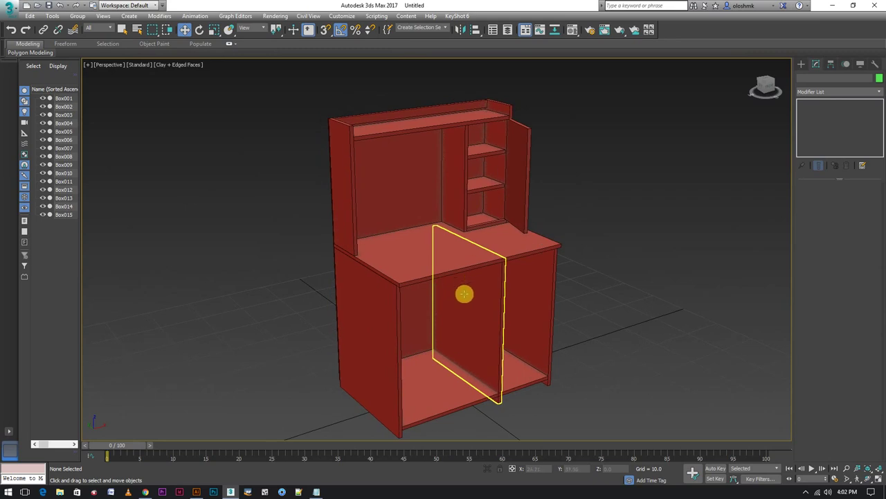
{"action": "mouse_move", "coordinate": [529, 313]}
{"action": "middle_mouse_down", "text": "alt"}
{"action": "mouse_move", "coordinate": [455, 311]}
{"action": "mouse_move", "coordinate": [498, 303]}
{"action": "middle_mouse_up", "text": "alt"}
- Switch the Perspective viewport to Default Shading and orbit to an angled view
{"action": "right_click", "coordinate": [623, 209]}
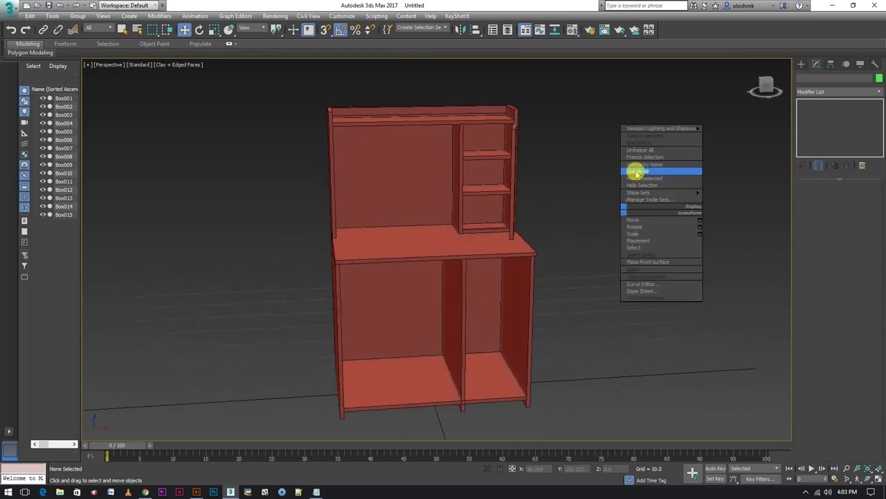
{"action": "left_click", "coordinate": [187, 66]}
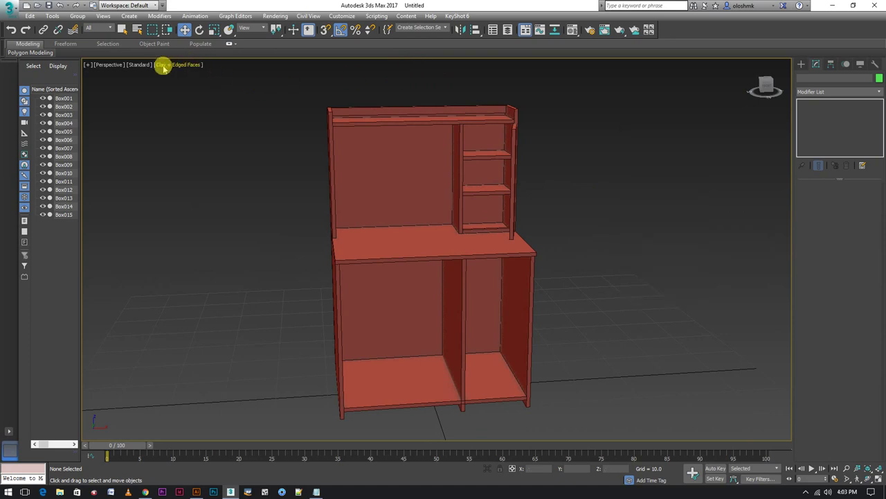
{"action": "left_click", "coordinate": [164, 65]}
{"action": "left_click", "coordinate": [191, 77]}
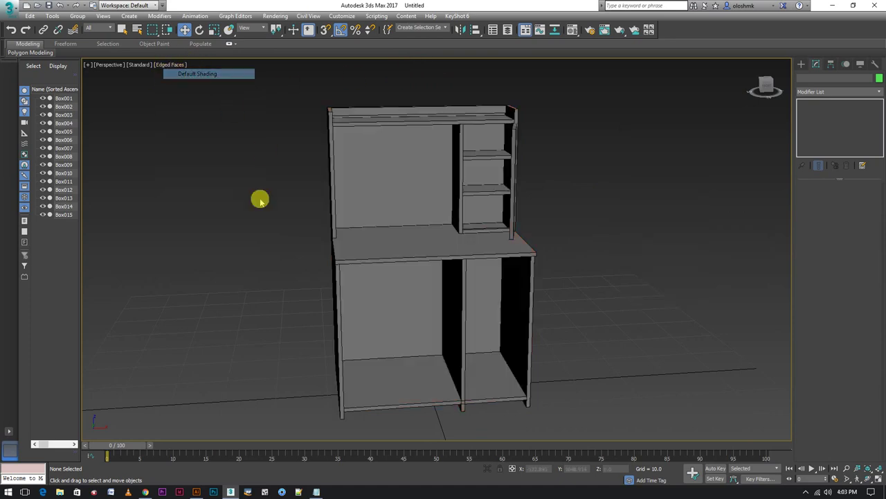
{"action": "mouse_move", "coordinate": [342, 312]}
{"action": "middle_mouse_down", "text": "alt"}
{"action": "mouse_move", "coordinate": [429, 336]}
{"action": "mouse_move", "coordinate": [512, 136]}
{"action": "middle_mouse_up", "text": "alt"}
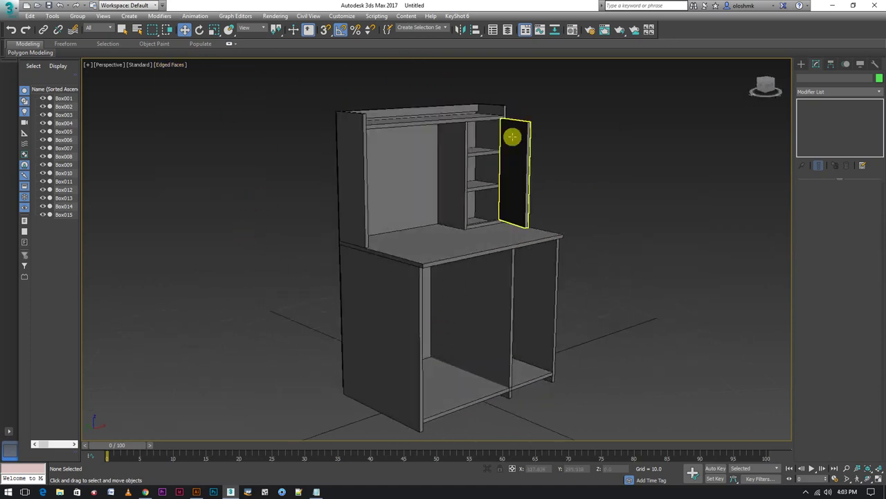
- Lighten the diffuse colour of material 02 to 215 grey and material 01 to 235 grey
{"action": "left_click", "coordinate": [572, 30]}
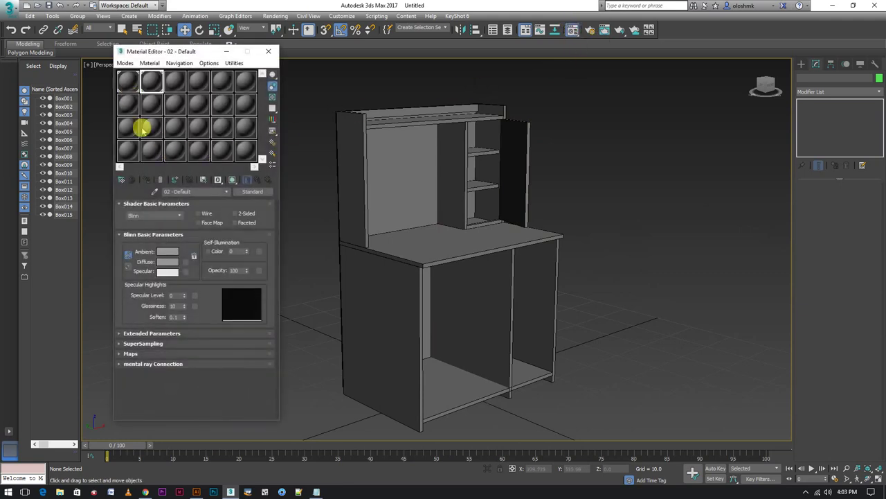
{"action": "left_click", "coordinate": [171, 265]}
{"action": "left_click_drag", "start_coordinate": [264, 132], "coordinate": [272, 122]}
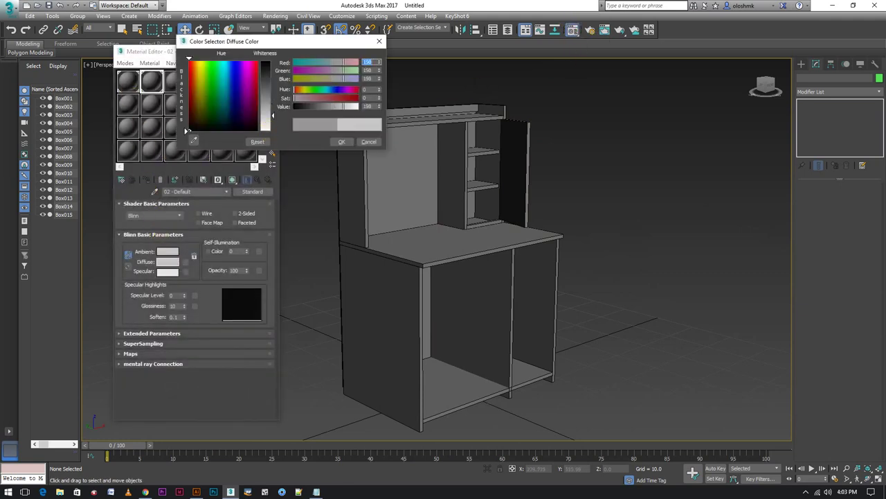
{"action": "left_click", "coordinate": [354, 142]}
{"action": "left_click", "coordinate": [129, 82]}
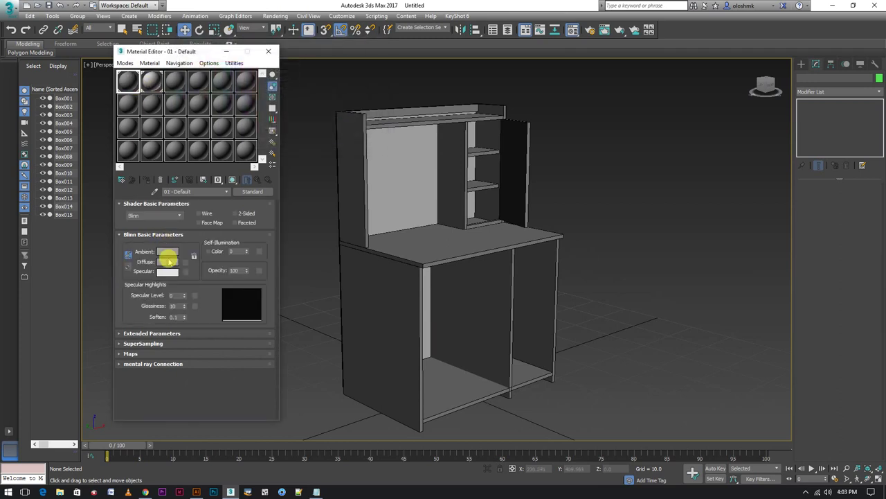
{"action": "left_click", "coordinate": [168, 262]}
{"action": "left_click_drag", "start_coordinate": [272, 102], "coordinate": [272, 125]}
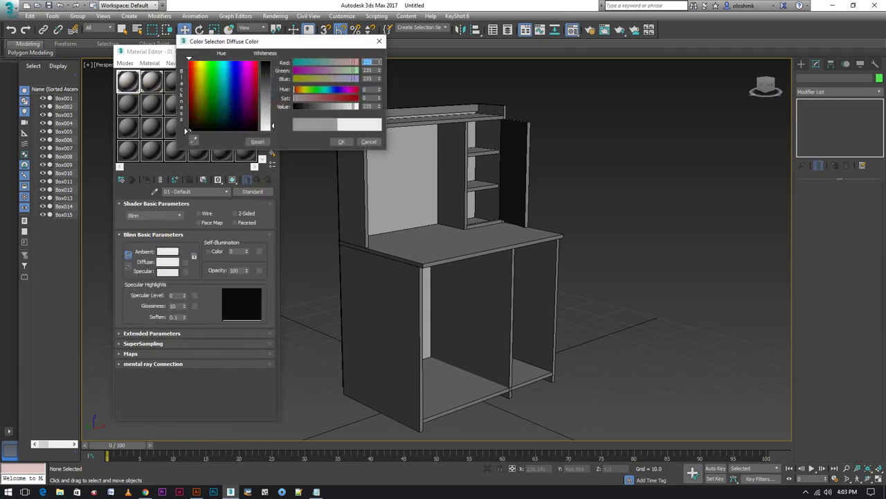
{"action": "left_click", "coordinate": [341, 140]}
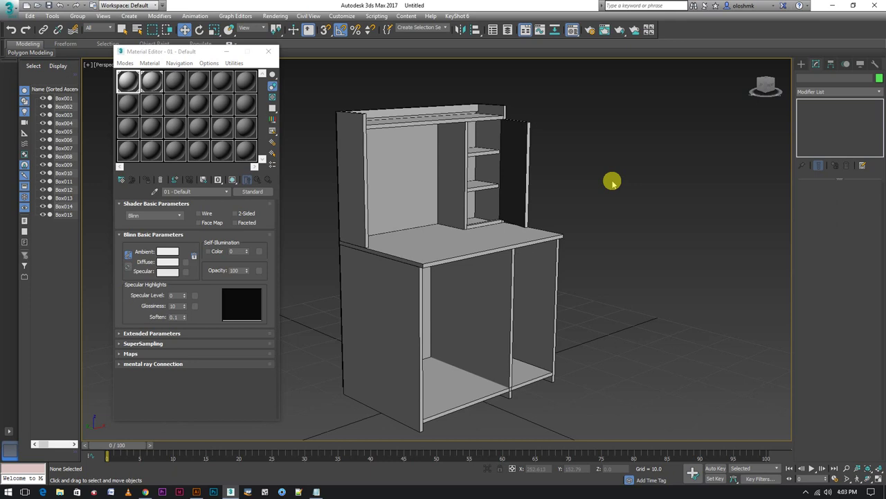
- Select the desk top (Box002) and add an Edit Poly modifier to it
{"action": "middle_click_drag", "start_coordinate": [550, 337], "coordinate": [367, 311], "text": "alt"}
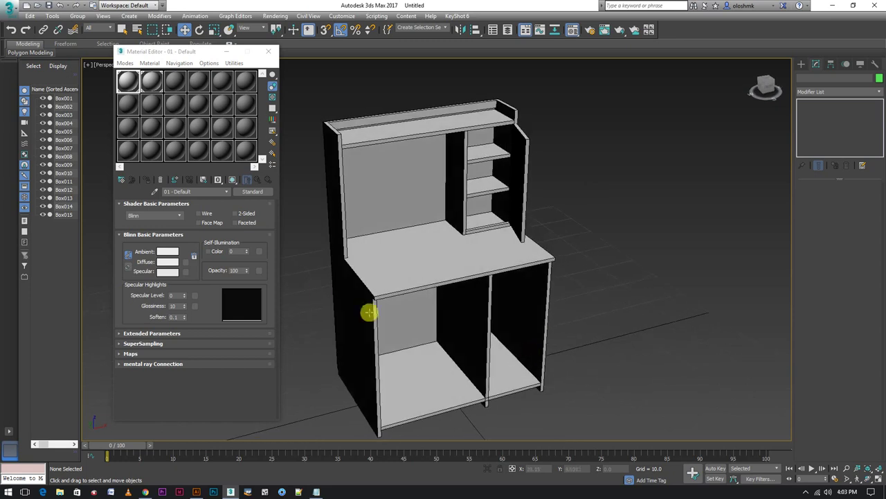
{"action": "scroll", "coordinate": [346, 290], "scroll_direction": "up", "scroll_amount": 5}
{"action": "left_click", "coordinate": [458, 290]}
{"action": "left_click", "coordinate": [457, 289]}
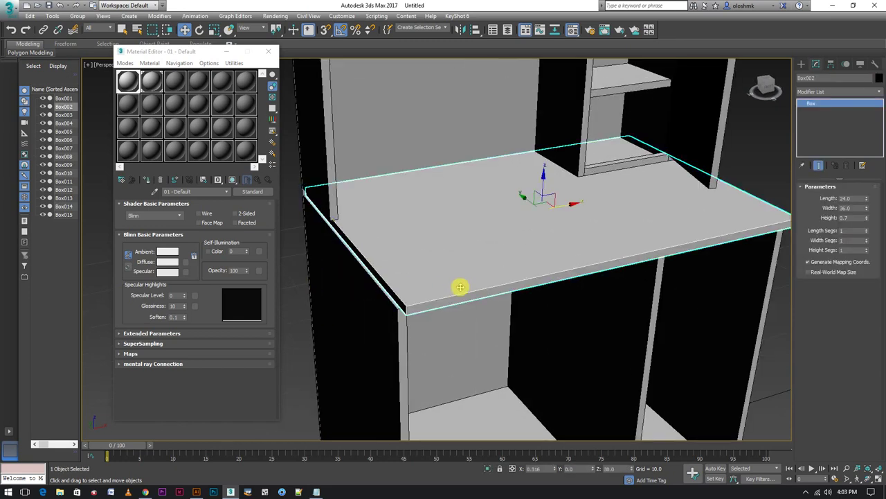
{"action": "right_click", "coordinate": [469, 274]}
{"action": "mouse_move", "coordinate": [486, 377]}
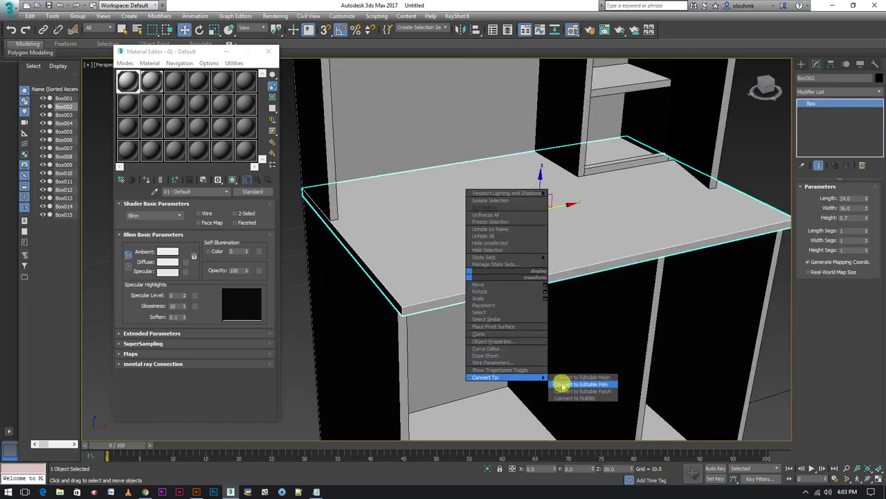
{"action": "left_click", "coordinate": [845, 102]}
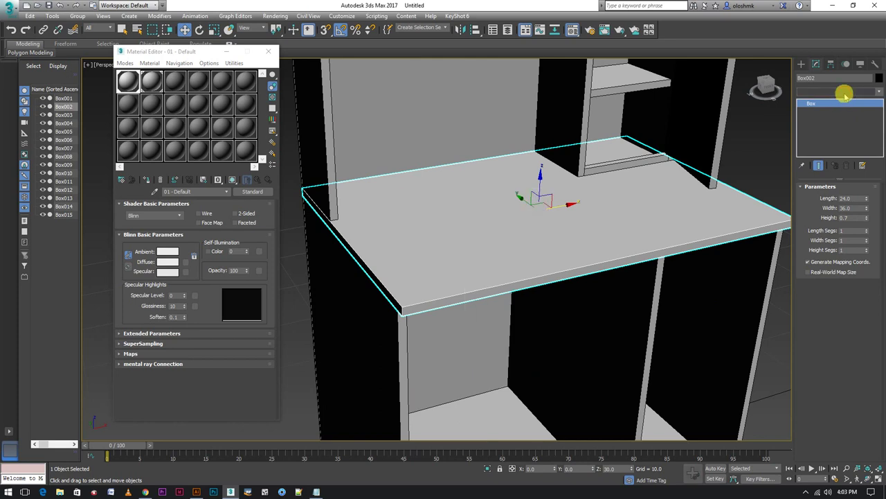
{"action": "left_click", "coordinate": [844, 93]}
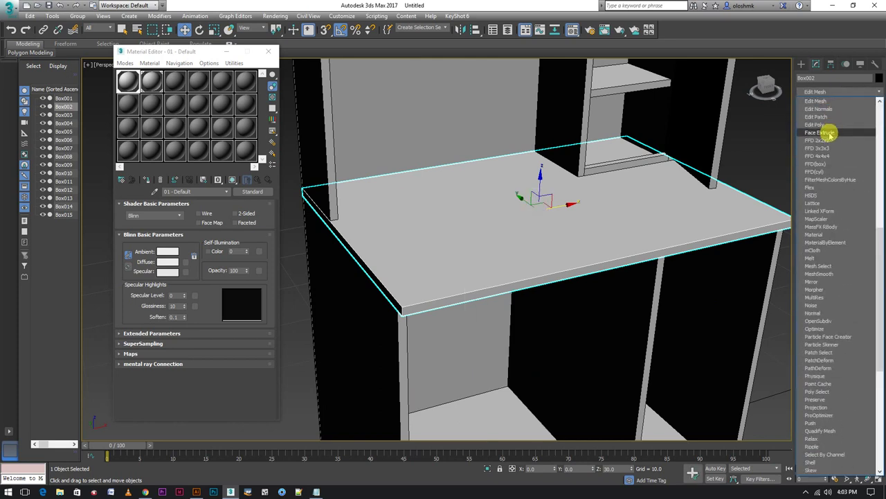
{"action": "left_click", "coordinate": [821, 125]}
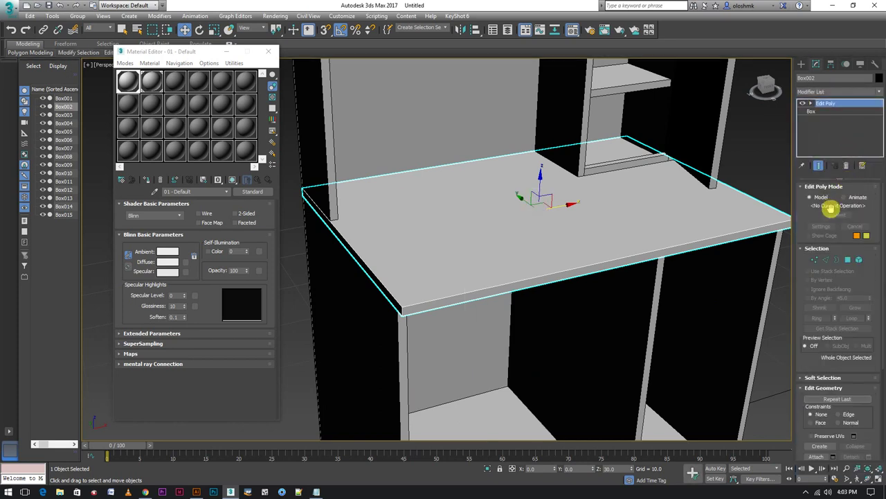
- In Edge mode, select the two front corner edges of the desk top
{"action": "left_click", "coordinate": [825, 259]}
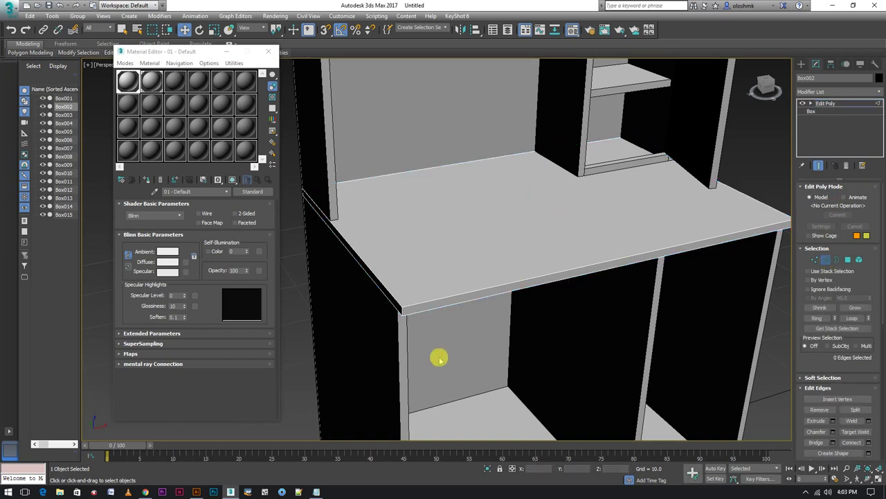
{"action": "left_click", "coordinate": [401, 309]}
{"action": "scroll", "coordinate": [406, 315], "scroll_direction": "up", "scroll_amount": 2}
{"action": "left_click", "coordinate": [411, 309]}
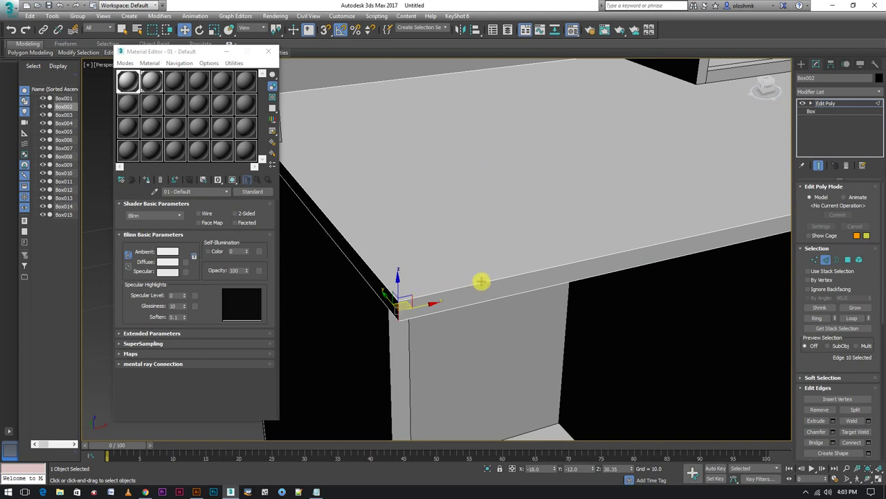
{"action": "scroll", "coordinate": [481, 281], "scroll_direction": "down", "scroll_amount": 3}
{"action": "mouse_move", "coordinate": [530, 272]}
{"action": "middle_mouse_down", "text": "alt"}
{"action": "mouse_move", "coordinate": [510, 261]}
{"action": "mouse_move", "coordinate": [568, 253]}
{"action": "mouse_move", "coordinate": [587, 298]}
{"action": "mouse_move", "coordinate": [619, 306]}
{"action": "middle_mouse_up", "text": "alt"}
{"action": "scroll", "coordinate": [589, 292], "scroll_direction": "up", "scroll_amount": 4}
{"action": "left_click", "coordinate": [585, 273], "text": "ctrl"}
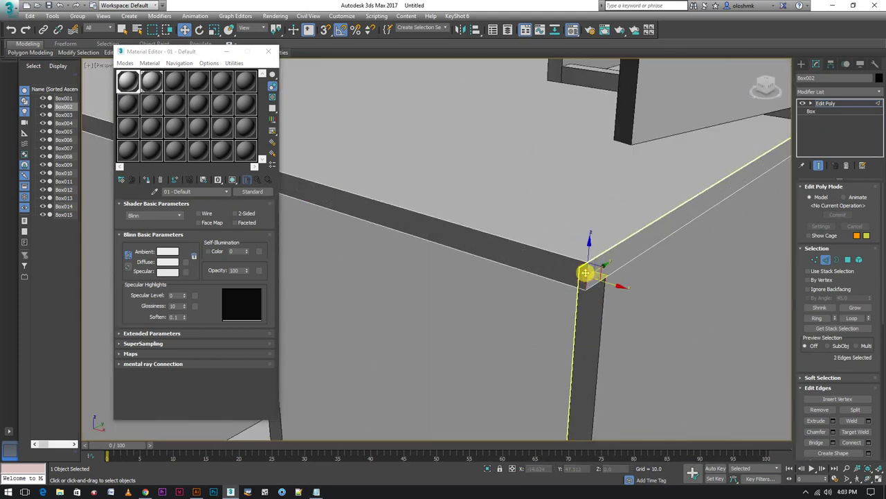
{"action": "left_click", "coordinate": [810, 353]}
- Apply a first rounded chamfer to the corner edges and inspect it up close
{"action": "left_click", "coordinate": [833, 431]}
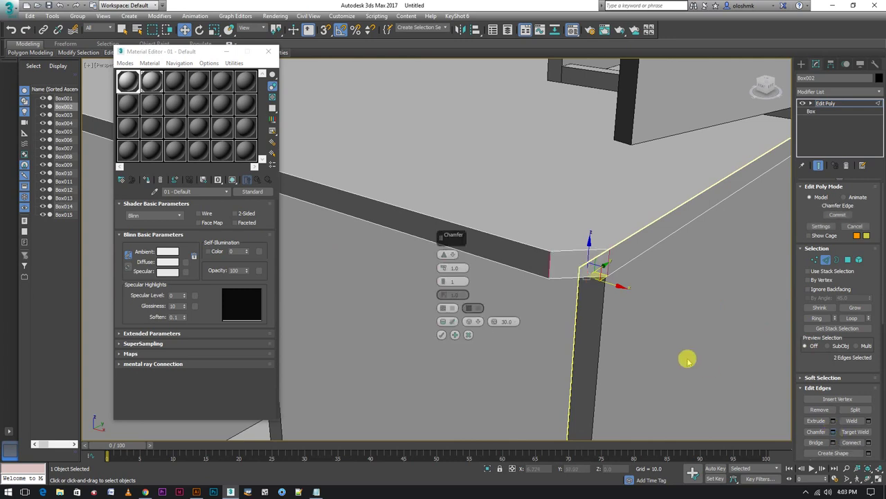
{"action": "left_click_drag", "start_coordinate": [446, 284], "coordinate": [455, 271]}
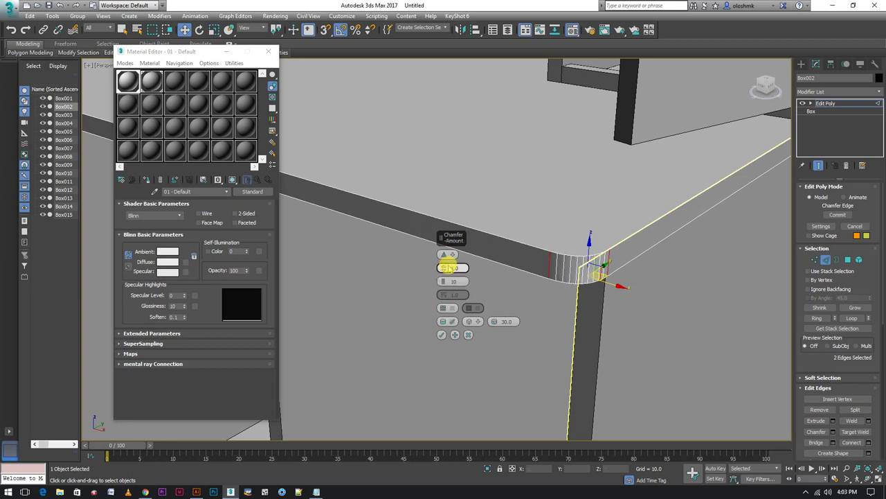
{"action": "left_click", "coordinate": [441, 334]}
{"action": "scroll", "coordinate": [510, 307], "scroll_direction": "down", "scroll_amount": 5}
{"action": "scroll", "coordinate": [538, 320], "scroll_direction": "down", "scroll_amount": 4}
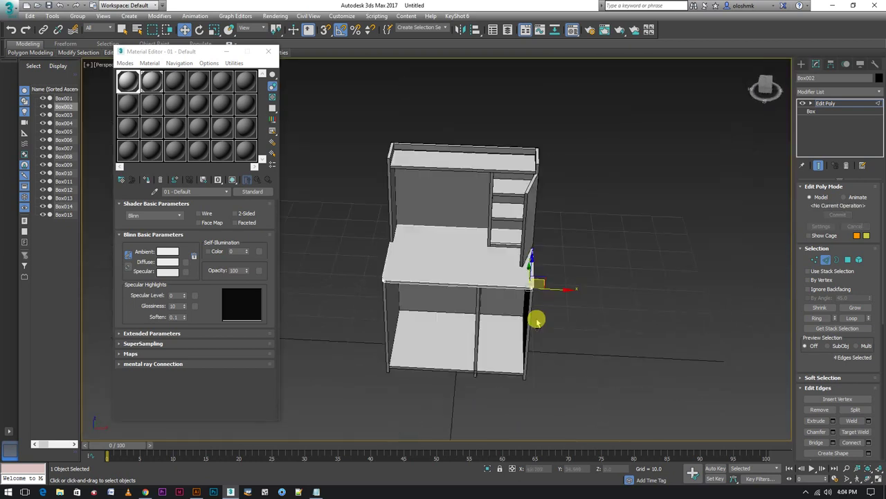
{"action": "middle_click_drag", "start_coordinate": [538, 319], "coordinate": [494, 306], "text": "alt"}
{"action": "scroll", "coordinate": [495, 307], "scroll_direction": "up", "scroll_amount": 6}
{"action": "scroll", "coordinate": [396, 307], "scroll_direction": "up", "scroll_amount": 3}
{"action": "middle_click_drag", "start_coordinate": [441, 307], "coordinate": [521, 311]}
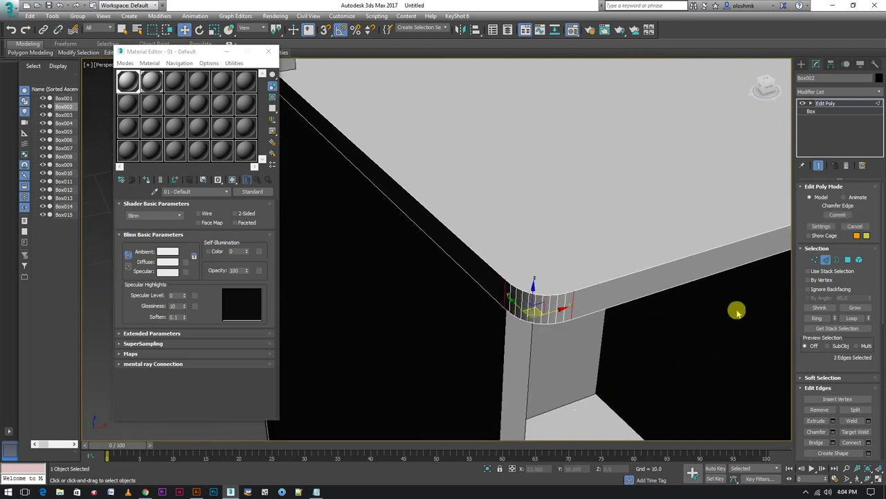
- Undo it, re-chamfer the corner with amount 0.5 and 9 segments, and exit Edge mode
{"action": "key", "text": "ctrl+z"}
{"action": "left_click", "coordinate": [833, 432]}
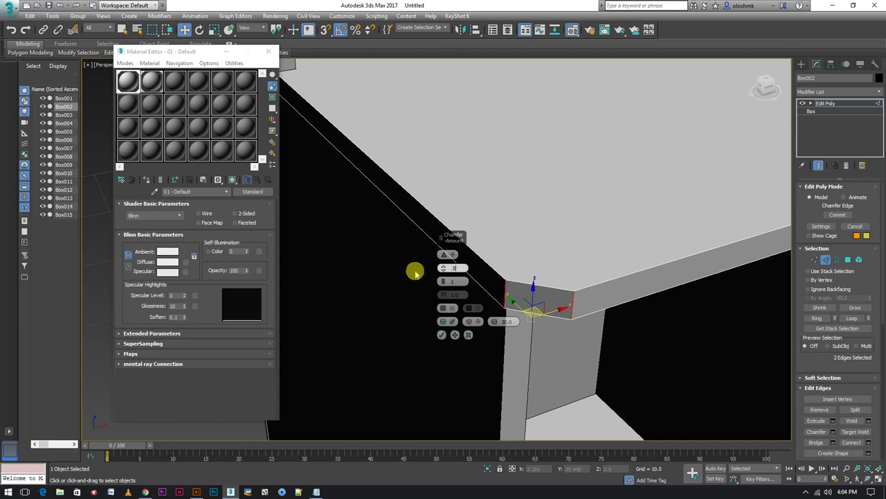
{"action": "left_click", "coordinate": [443, 278]}
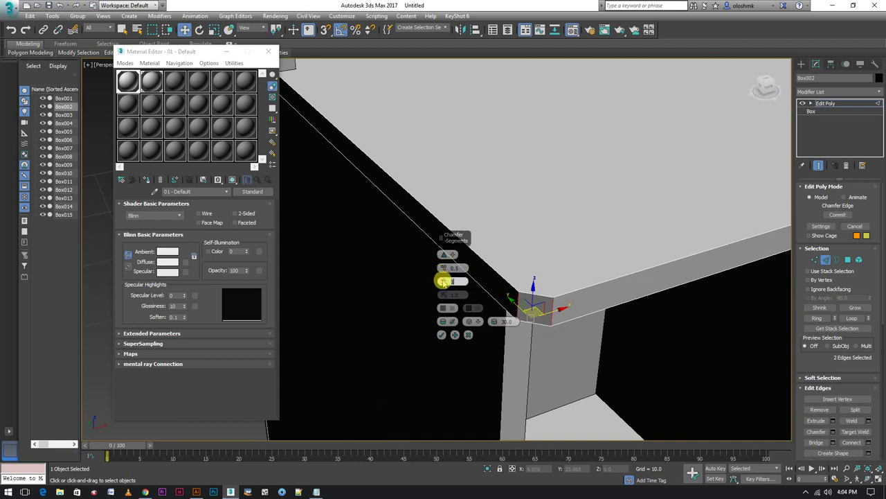
{"action": "left_click_drag", "start_coordinate": [443, 280], "coordinate": [442, 264]}
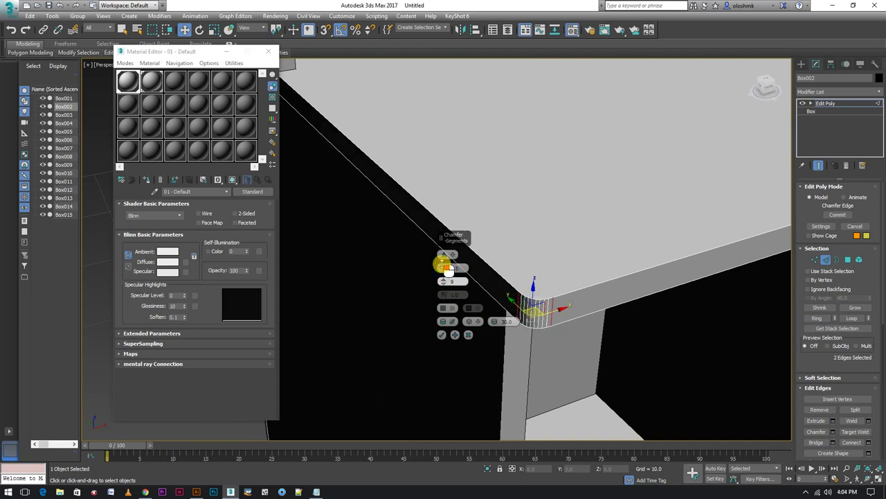
{"action": "left_click", "coordinate": [442, 334]}
{"action": "middle_click_drag", "start_coordinate": [487, 280], "coordinate": [496, 289], "text": "alt"}
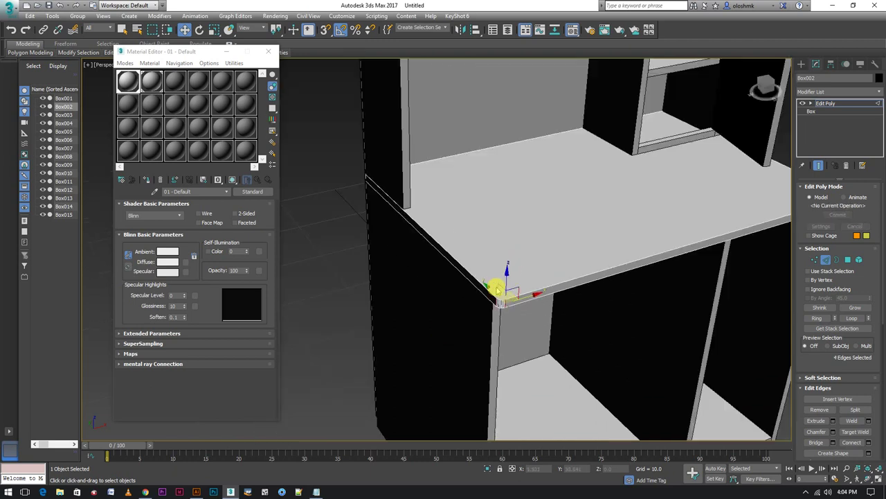
{"action": "scroll", "coordinate": [496, 289], "scroll_direction": "down", "scroll_amount": 2}
{"action": "left_click", "coordinate": [830, 261]}
- Add an Edit Poly modifier to the hutch's left upright panel and select its top front edge
{"action": "scroll", "coordinate": [589, 198], "scroll_direction": "down", "scroll_amount": 2}
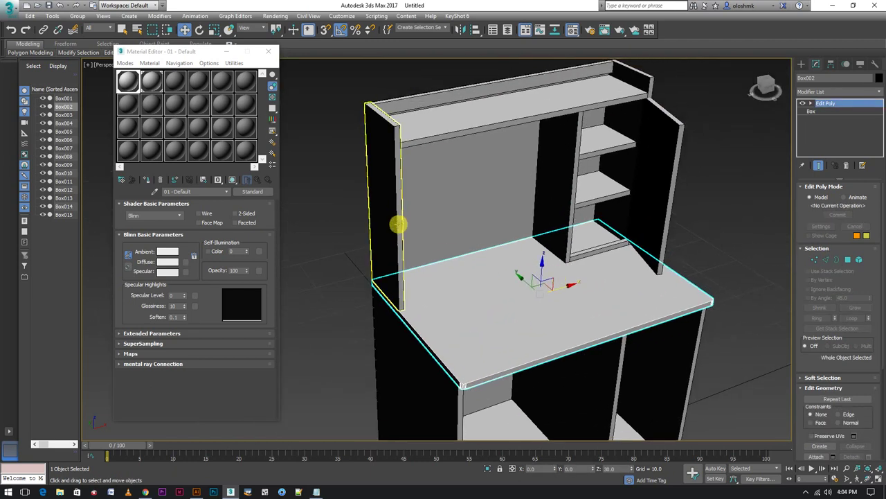
{"action": "left_click", "coordinate": [401, 200]}
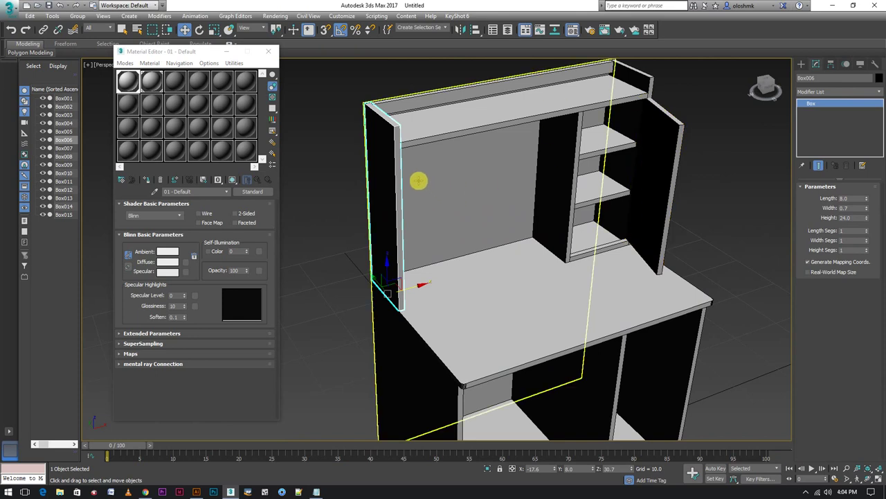
{"action": "right_click", "coordinate": [385, 167]}
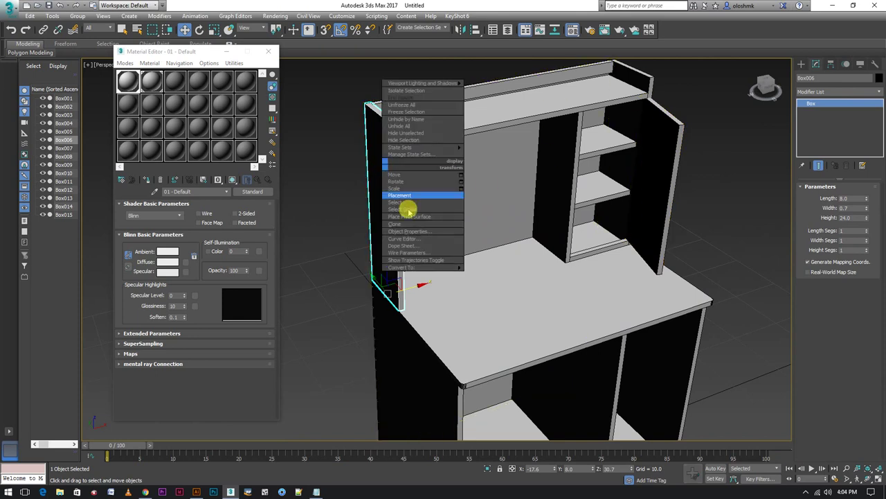
{"action": "left_click", "coordinate": [814, 92]}
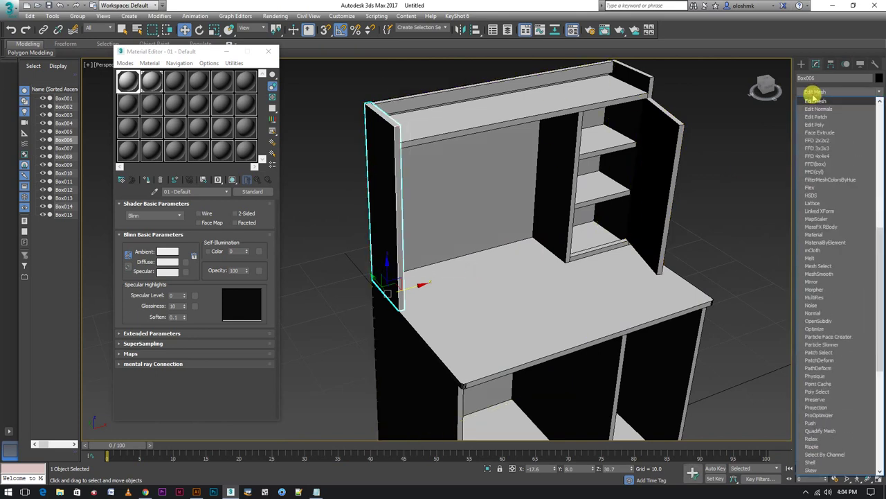
{"action": "type", "text": "edit poly"}
{"action": "key", "text": "Return"}
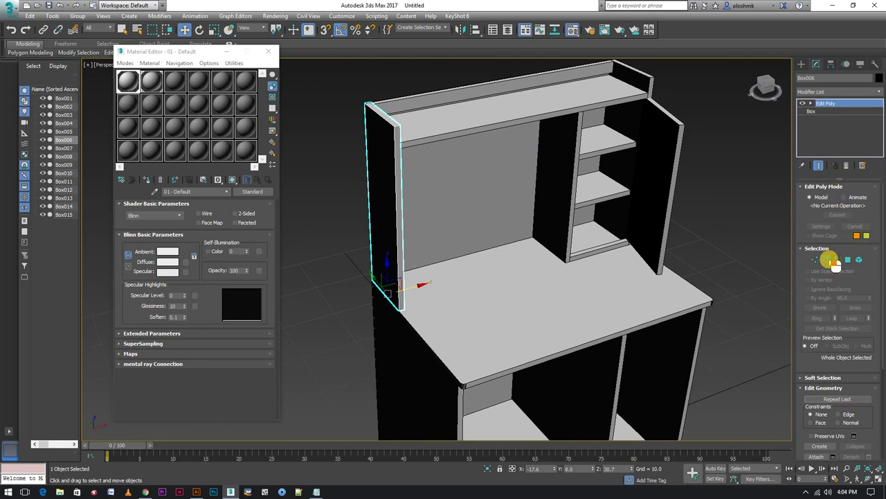
{"action": "left_click", "coordinate": [825, 258]}
{"action": "scroll", "coordinate": [388, 132], "scroll_direction": "up", "scroll_amount": 5}
{"action": "left_click", "coordinate": [416, 121]}
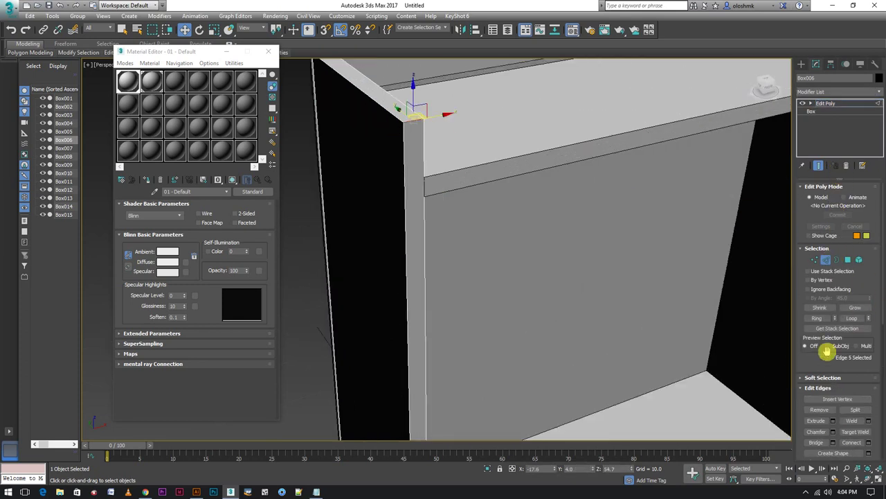
- Chamfer that edge with amount 1.0 and 8 segments, then commit it
{"action": "left_click", "coordinate": [833, 431]}
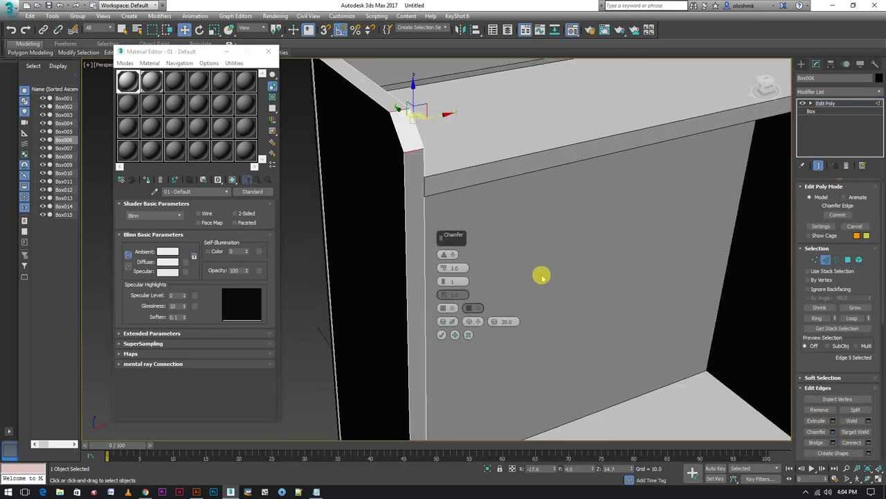
{"action": "left_click_drag", "start_coordinate": [451, 282], "coordinate": [453, 268]}
{"action": "left_click", "coordinate": [463, 270]}
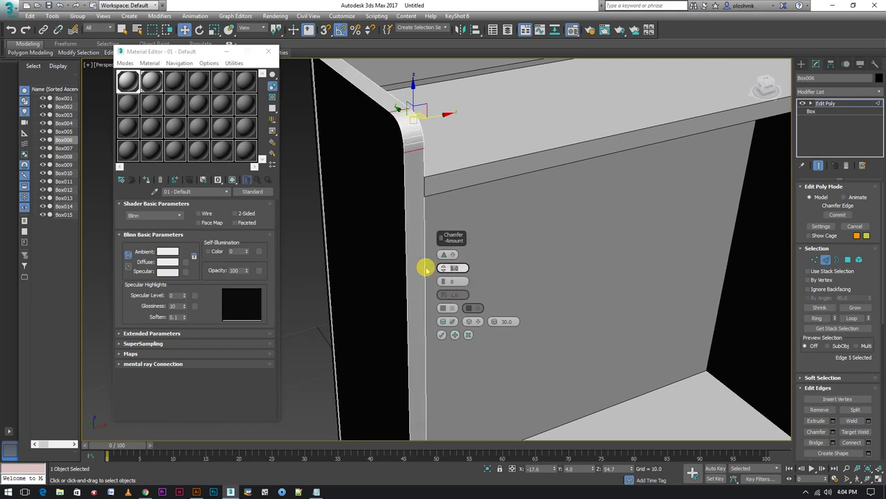
{"action": "type", "text": "2"}
{"action": "key", "text": "Return"}
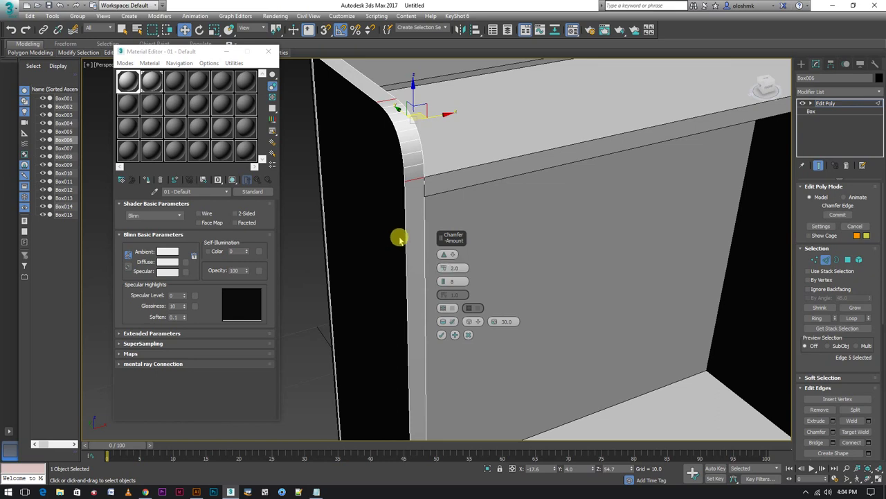
{"action": "middle_click_drag", "start_coordinate": [400, 235], "coordinate": [420, 224], "text": "alt"}
{"action": "type", "text": "1"}
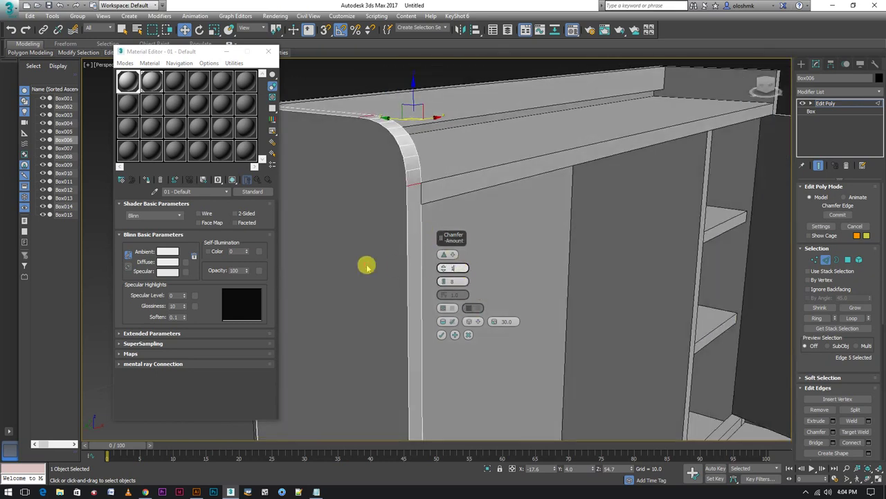
{"action": "key", "text": "Return"}
{"action": "left_click", "coordinate": [446, 283]}
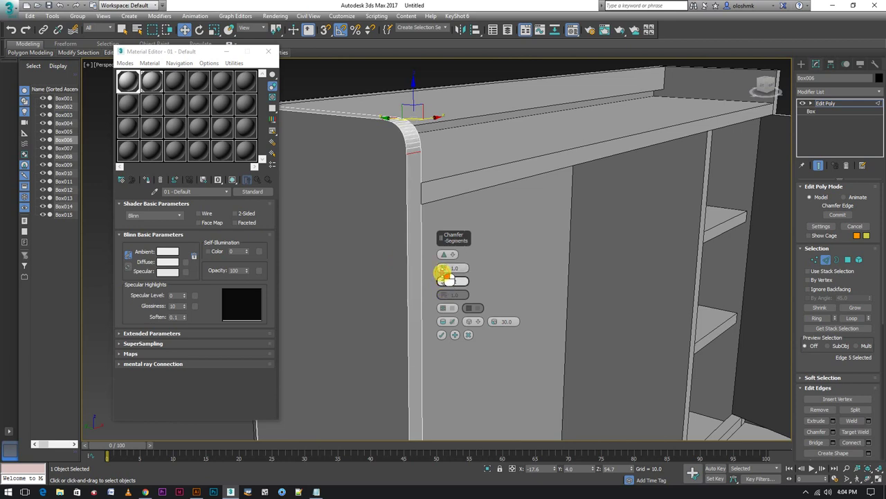
{"action": "type", "text": "12"}
{"action": "left_click", "coordinate": [441, 334]}
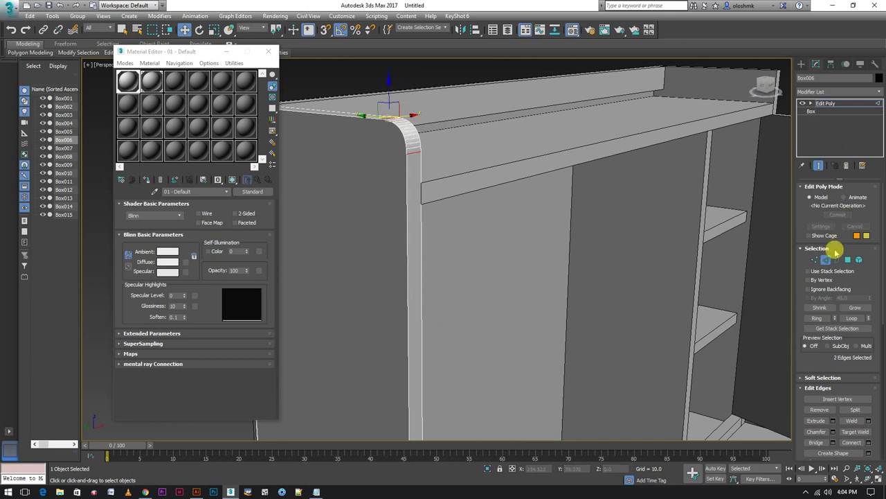
{"action": "scroll", "coordinate": [594, 263], "scroll_direction": "down", "scroll_amount": 5}
{"action": "middle_click_drag", "start_coordinate": [593, 263], "coordinate": [614, 259], "text": "alt"}
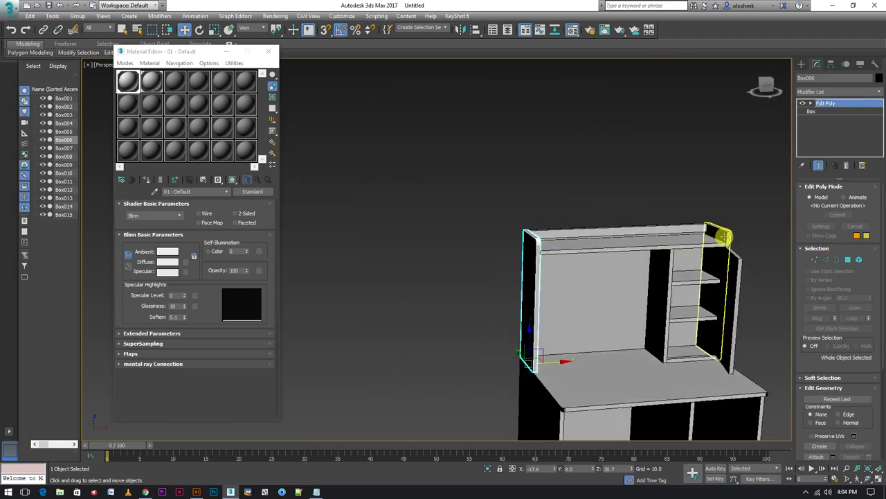
- Copy the left side panel as Box016 and move it to X 17.6 as the right upright
{"action": "left_click", "coordinate": [723, 236]}
{"action": "left_click", "coordinate": [536, 253]}
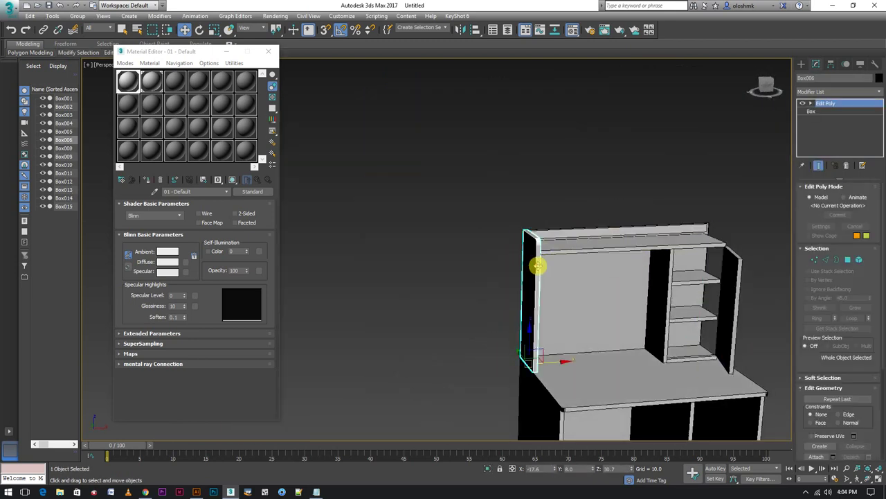
{"action": "key", "text": "ctrl+v"}
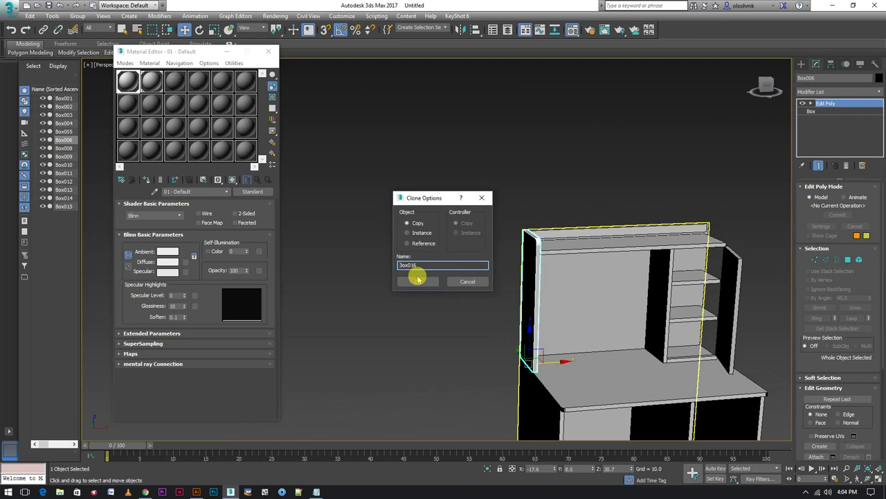
{"action": "left_click", "coordinate": [418, 280]}
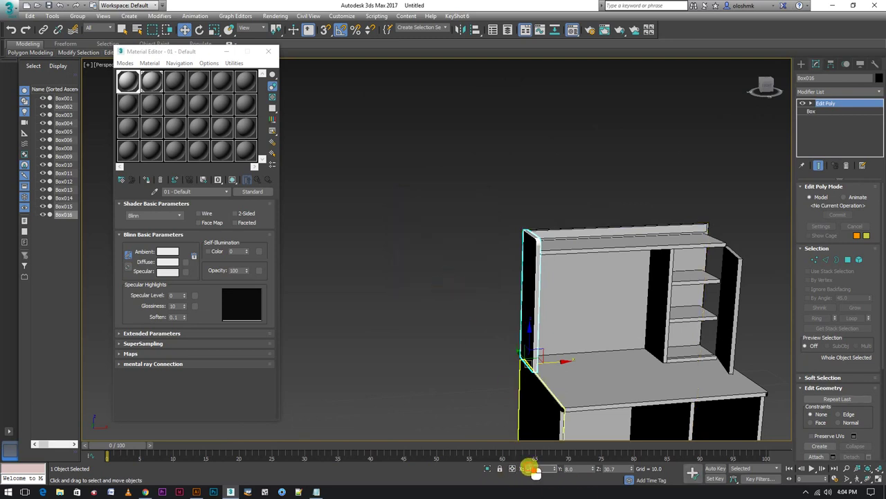
{"action": "left_click", "coordinate": [539, 468]}
{"action": "type", "text": "17.6"}
{"action": "key", "text": "Return"}
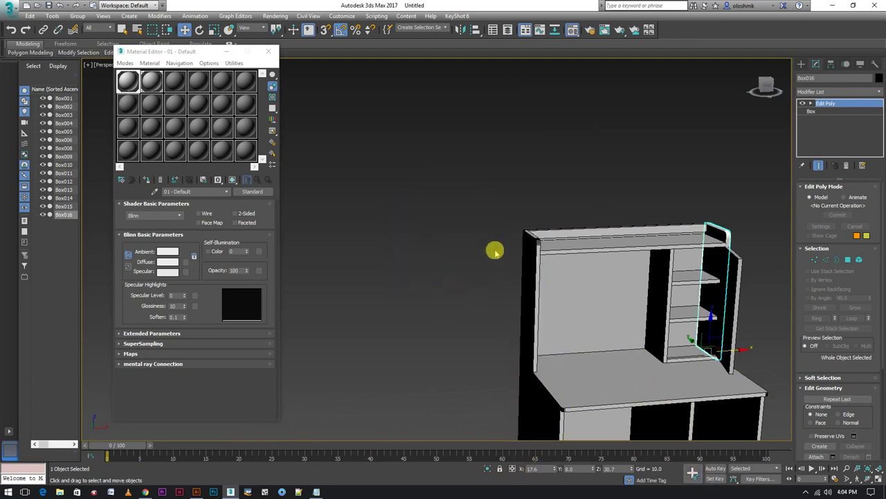
{"action": "left_click", "coordinate": [495, 251]}
{"action": "mouse_move", "coordinate": [593, 311]}
{"action": "middle_mouse_down", "text": "alt"}
{"action": "mouse_move", "coordinate": [623, 355]}
{"action": "mouse_move", "coordinate": [367, 192]}
{"action": "middle_mouse_up", "text": "alt"}
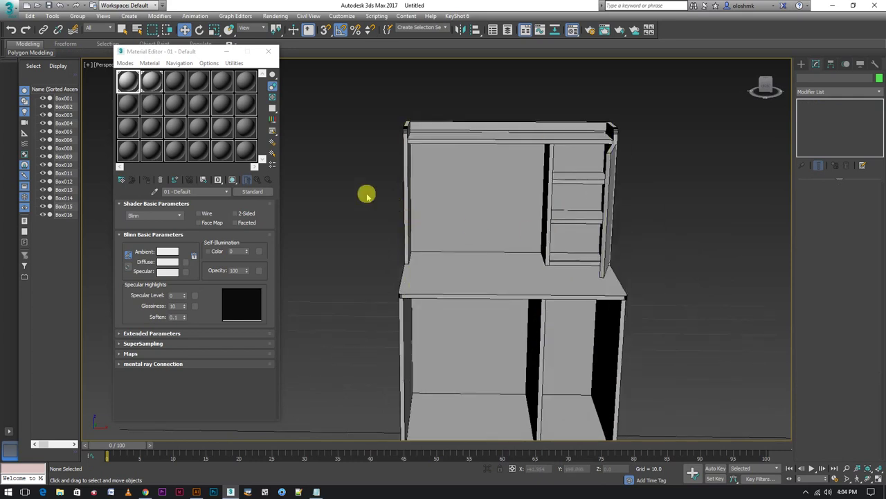
- Create a large Plane primitive on the grid around the desk
{"action": "left_click", "coordinate": [264, 54]}
{"action": "mouse_move", "coordinate": [413, 273]}
{"action": "middle_mouse_down", "text": "alt"}
{"action": "mouse_move", "coordinate": [540, 300]}
{"action": "mouse_move", "coordinate": [520, 297]}
{"action": "middle_mouse_up", "text": "alt"}
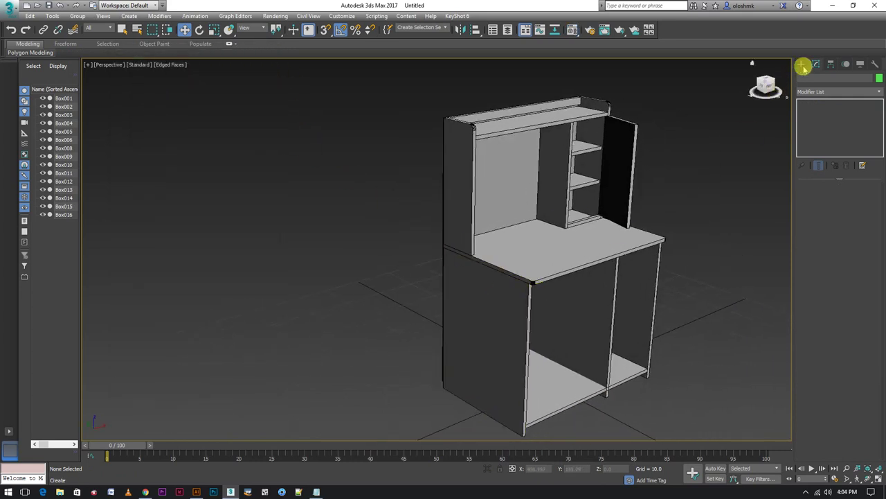
{"action": "left_click", "coordinate": [831, 64]}
{"action": "left_click", "coordinate": [801, 63]}
{"action": "left_click", "coordinate": [856, 160]}
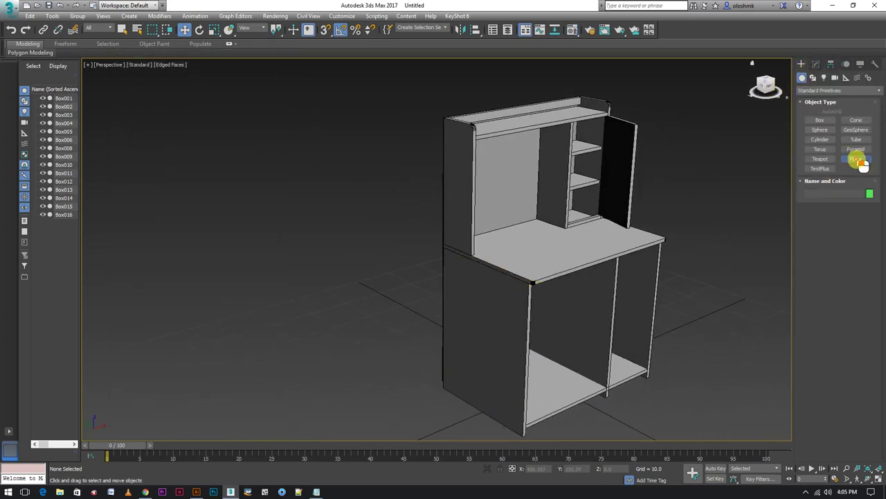
{"action": "middle_click_drag", "start_coordinate": [589, 332], "coordinate": [531, 382], "text": "alt"}
{"action": "left_click_drag", "start_coordinate": [531, 382], "coordinate": [267, 173]}
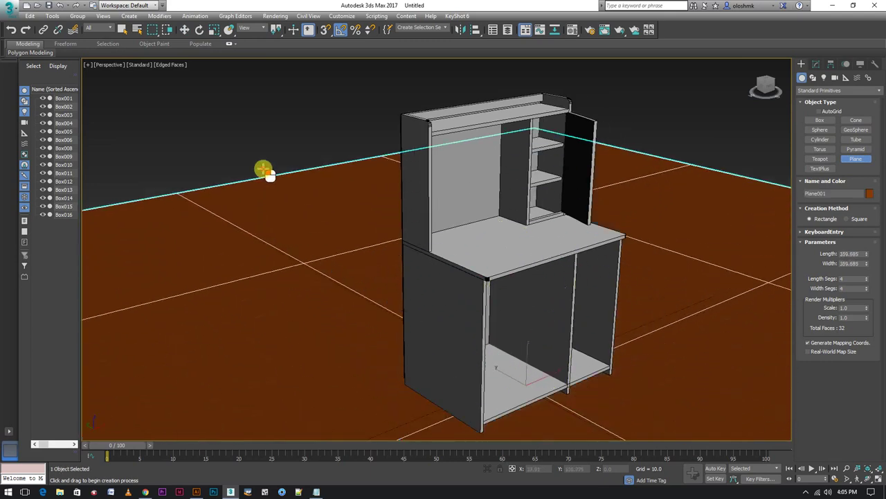
{"action": "key", "text": "w"}
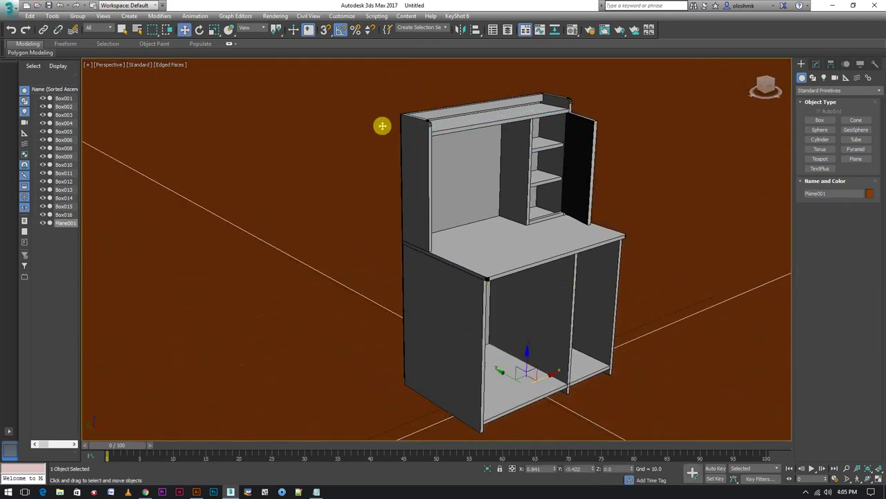
- Assign material slot 3 to the plane with a light grey (203) diffuse colour
{"action": "left_click", "coordinate": [569, 29]}
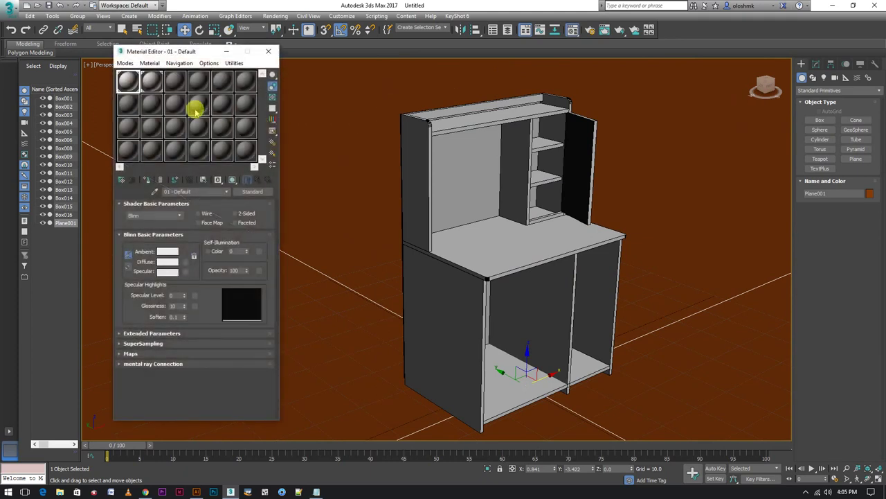
{"action": "left_click", "coordinate": [174, 81]}
{"action": "left_click", "coordinate": [146, 179]}
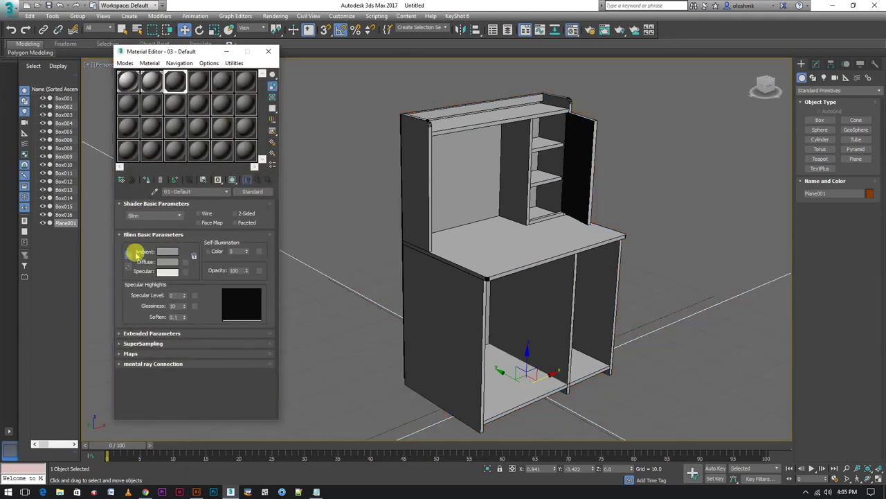
{"action": "left_click", "coordinate": [167, 266]}
{"action": "left_click", "coordinate": [270, 116]}
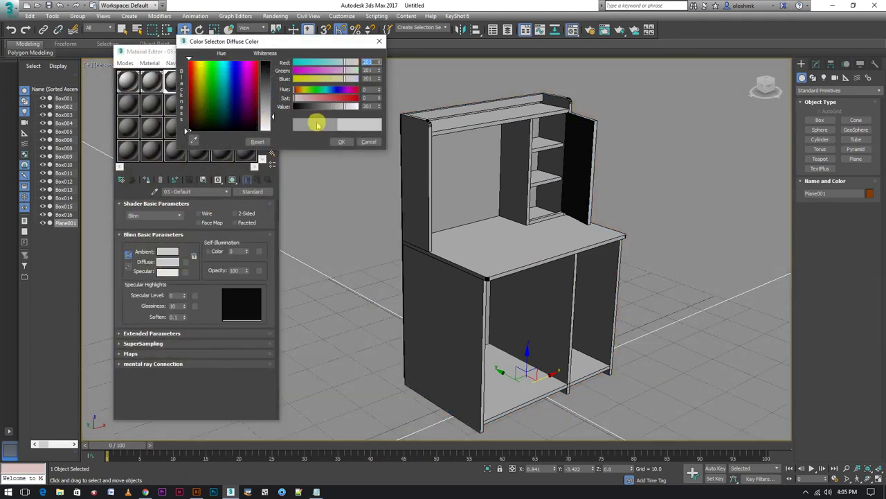
{"action": "left_click", "coordinate": [341, 141]}
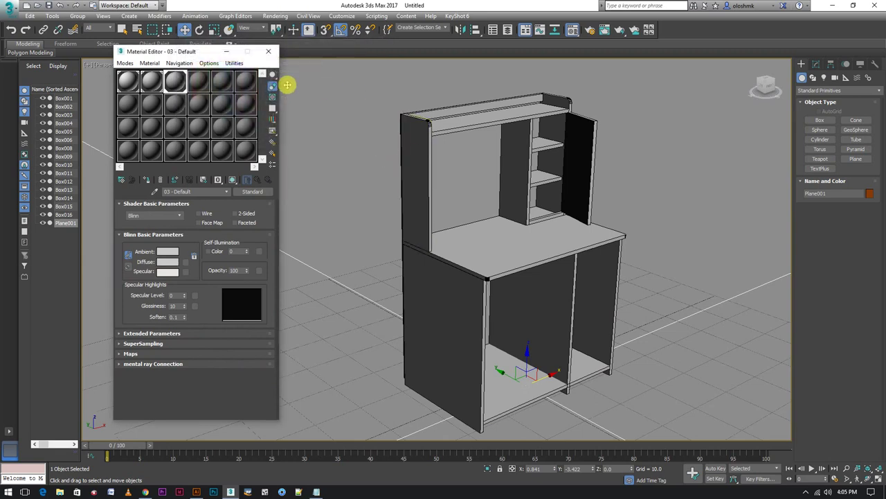
{"action": "left_click", "coordinate": [275, 52]}
{"action": "middle_click_drag", "start_coordinate": [611, 259], "coordinate": [609, 275], "text": "alt"}
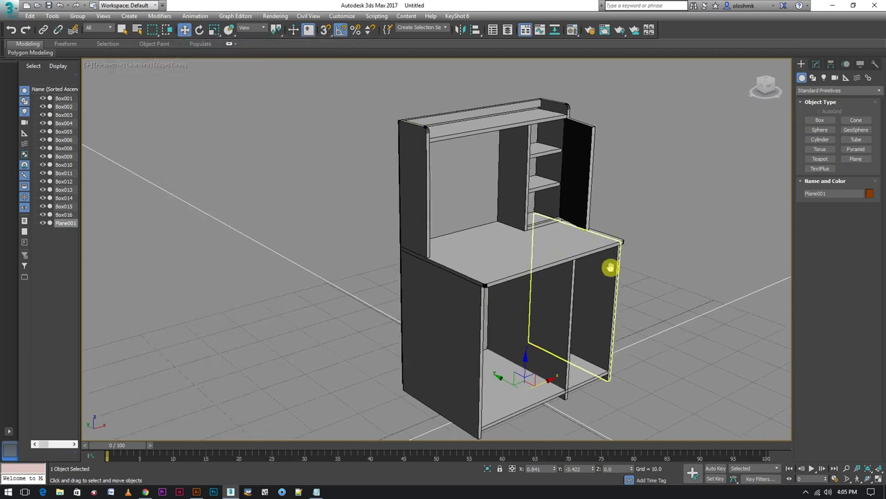
- Zero the plane's X and Y position, then place a standard Skylight, Sky001, in the viewport
{"action": "right_click", "coordinate": [556, 468]}
{"action": "right_click", "coordinate": [595, 469]}
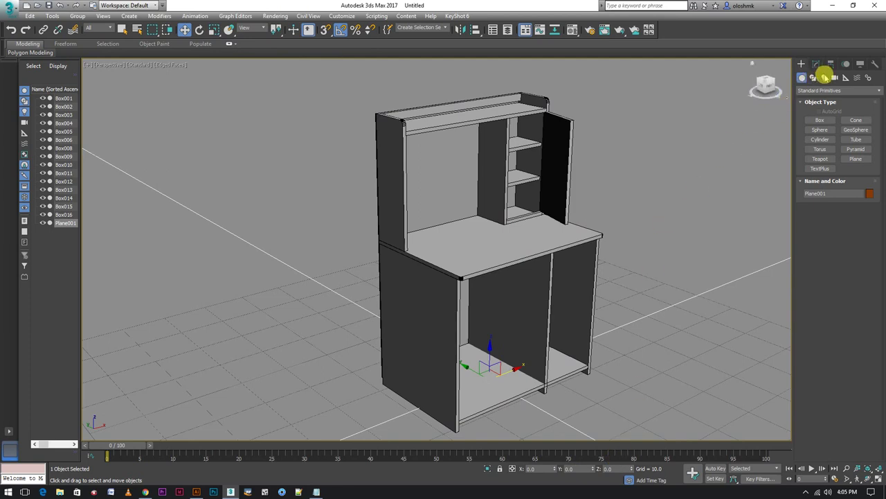
{"action": "left_click", "coordinate": [824, 77]}
{"action": "left_click", "coordinate": [831, 91]}
{"action": "left_click", "coordinate": [828, 110]}
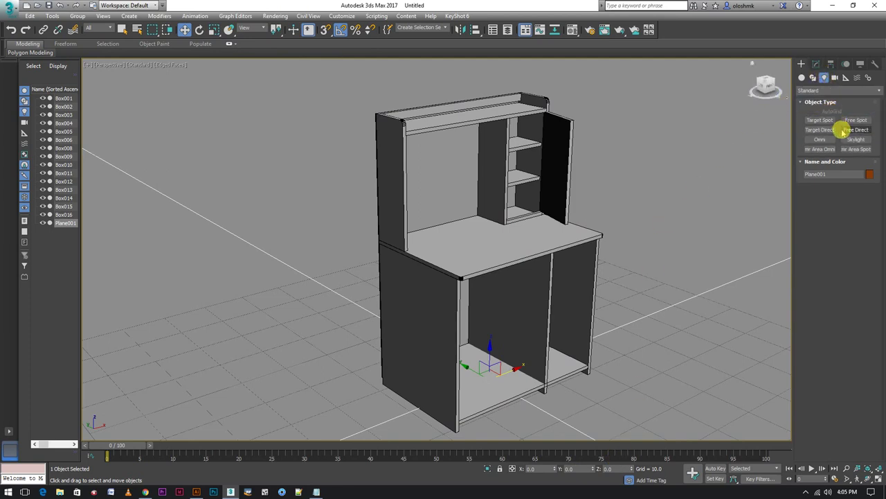
{"action": "left_click", "coordinate": [856, 139]}
{"action": "left_click", "coordinate": [724, 288]}
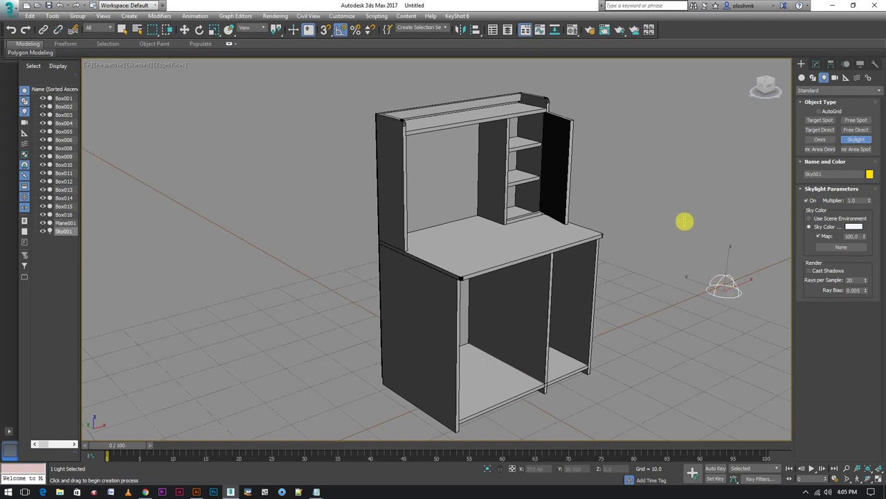
{"action": "right_click", "coordinate": [684, 221]}
- Set Light Tracer Rays/Sample to 1000 in Render Setup, then close the dialog
{"action": "left_click", "coordinate": [275, 16]}
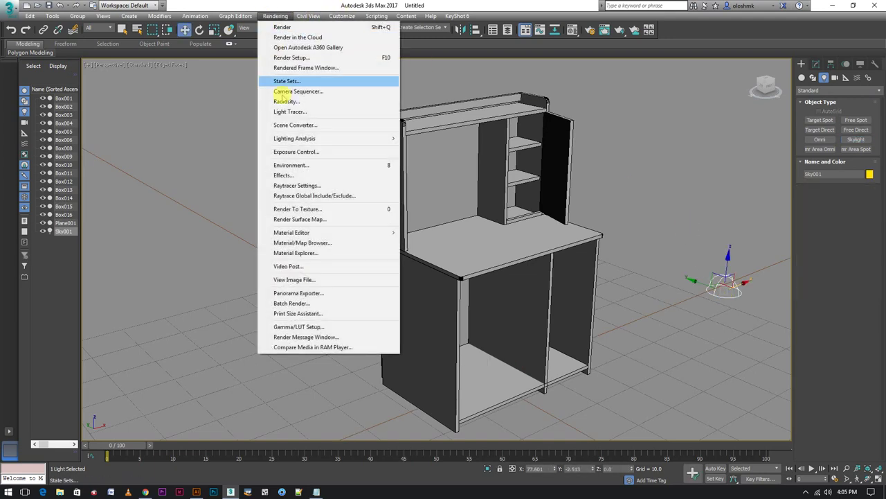
{"action": "left_click", "coordinate": [263, 111]}
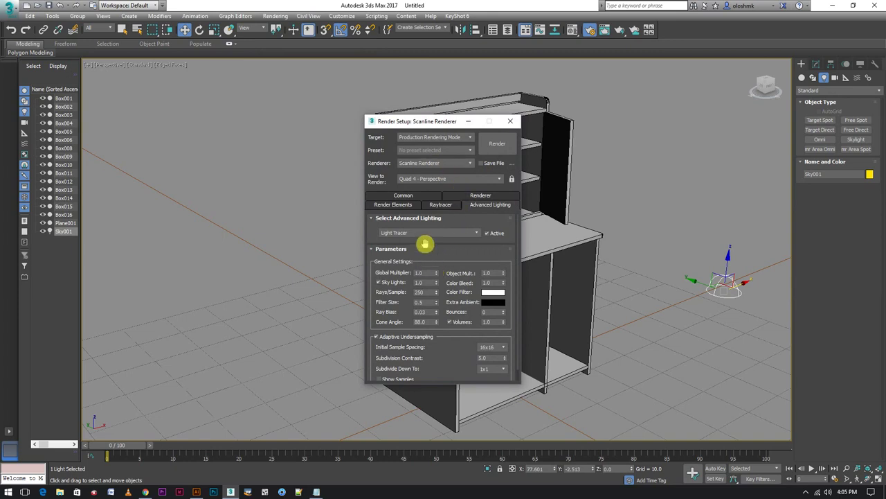
{"action": "double_click", "coordinate": [421, 292]}
{"action": "type", "text": "1000"}
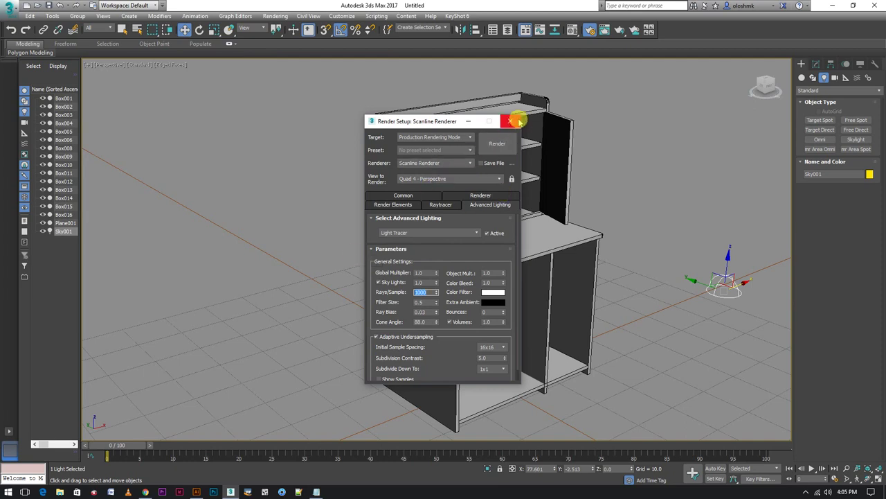
{"action": "left_click", "coordinate": [512, 143]}
- Show the safe frame, frame the countertop, then zoom out and orbit to a more frontal view
{"action": "scroll", "coordinate": [534, 169], "scroll_direction": "down", "scroll_amount": 3}
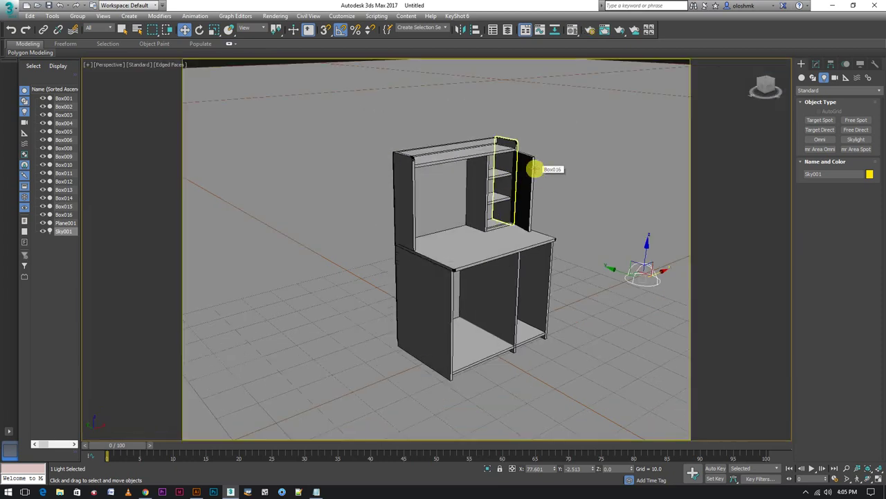
{"action": "scroll", "coordinate": [536, 166], "scroll_direction": "up", "scroll_amount": 5}
{"action": "scroll", "coordinate": [536, 182], "scroll_direction": "down", "scroll_amount": 5}
{"action": "key", "text": "shift+f"}
{"action": "middle_click_drag", "start_coordinate": [535, 194], "coordinate": [574, 198], "text": "alt"}
{"action": "left_click", "coordinate": [493, 222]}
{"action": "key", "text": "z"}
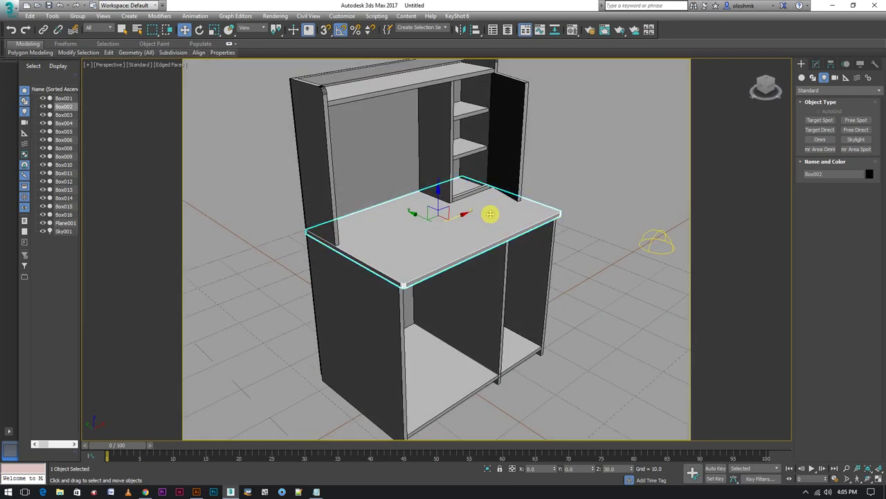
{"action": "mouse_move", "coordinate": [490, 214]}
{"action": "middle_mouse_down"}
{"action": "mouse_move", "coordinate": [492, 229]}
{"action": "mouse_move", "coordinate": [475, 227]}
{"action": "middle_mouse_up"}
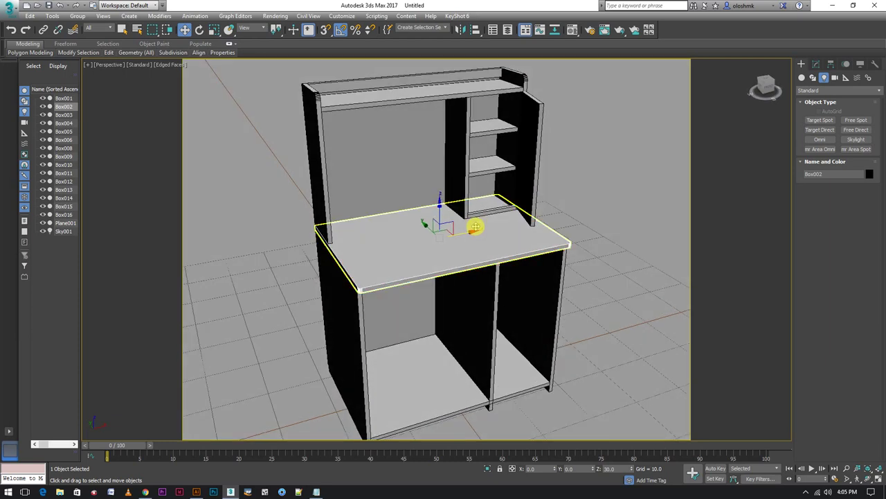
{"action": "left_click", "coordinate": [855, 475]}
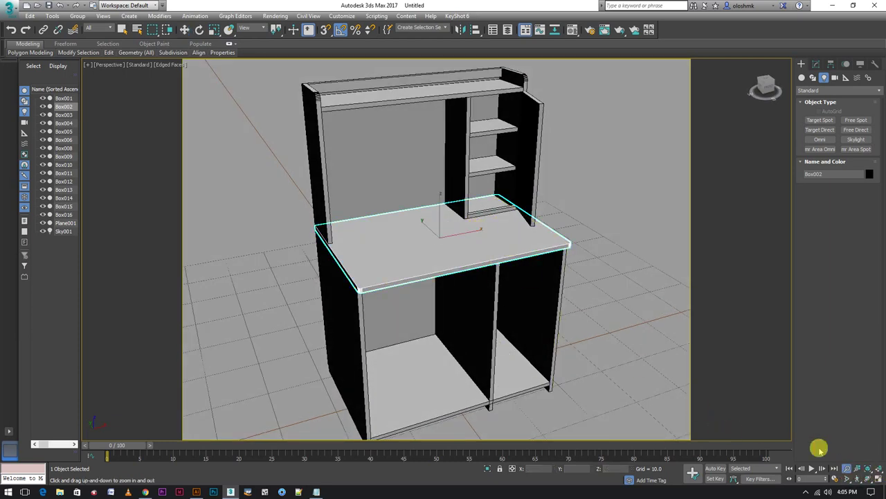
{"action": "left_click_drag", "start_coordinate": [564, 297], "coordinate": [581, 334]}
{"action": "mouse_move", "coordinate": [580, 334]}
{"action": "middle_mouse_down", "text": "alt"}
{"action": "mouse_move", "coordinate": [558, 333]}
{"action": "mouse_move", "coordinate": [568, 331]}
{"action": "mouse_move", "coordinate": [568, 290]}
{"action": "middle_mouse_up", "text": "alt"}
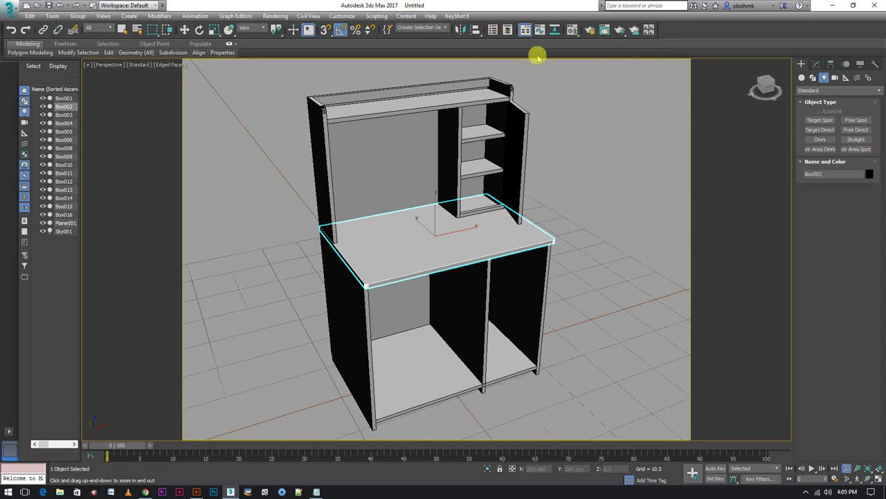
- Lock the image aspect, set output width to 1920 (height 1440), and render the perspective view
{"action": "left_click", "coordinate": [589, 29]}
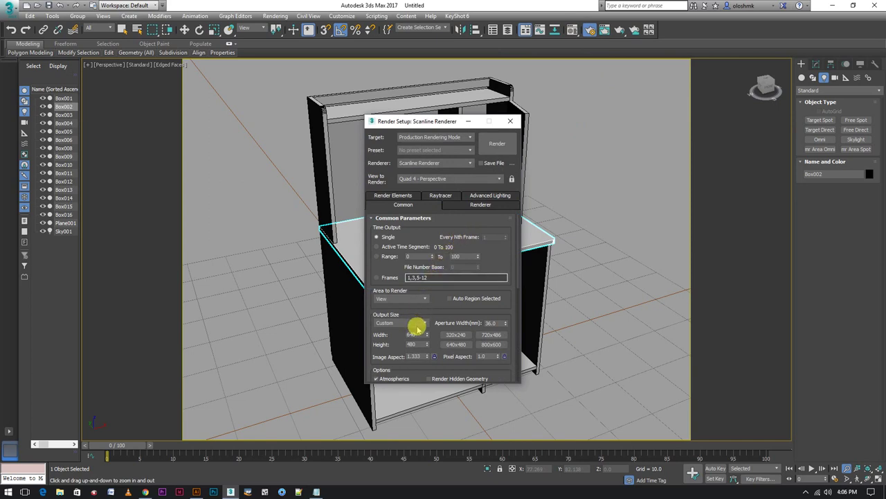
{"action": "left_click", "coordinate": [435, 357]}
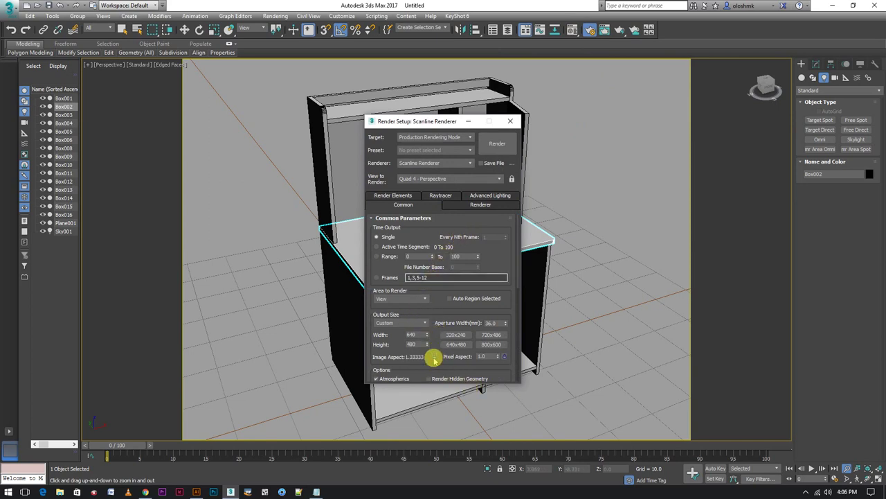
{"action": "left_click", "coordinate": [434, 357]}
{"action": "double_click", "coordinate": [416, 335]}
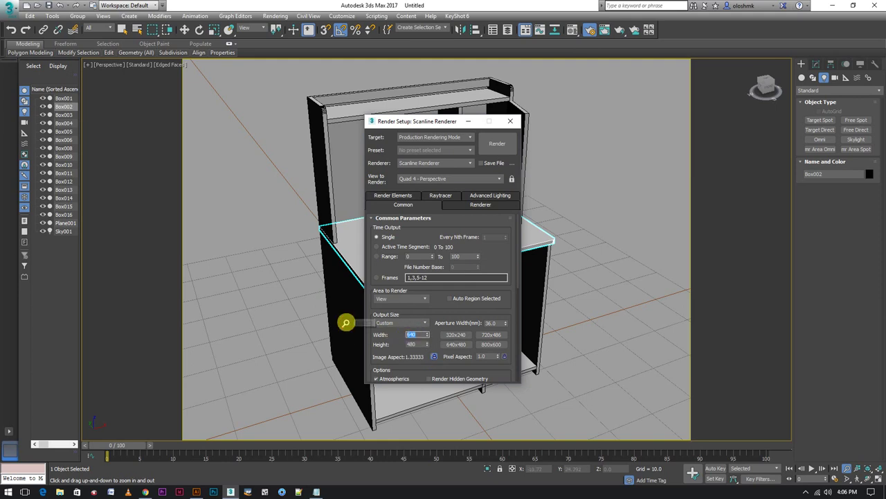
{"action": "type", "text": "1920"}
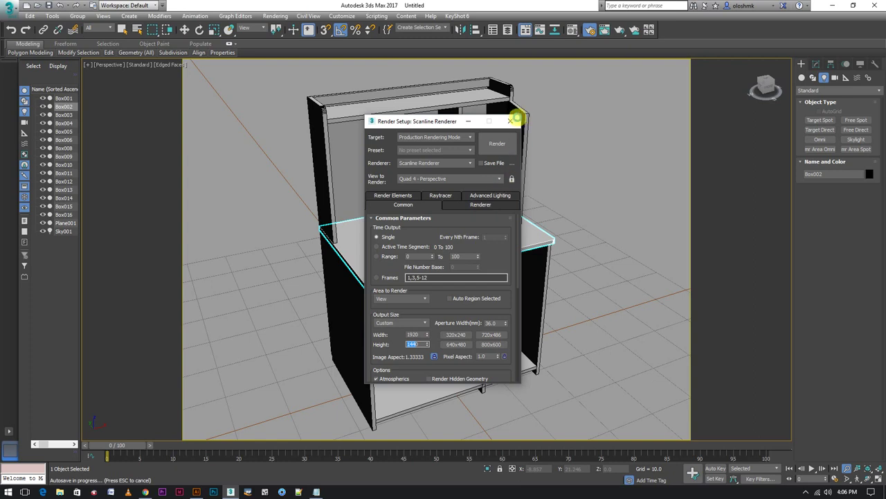
{"action": "left_click", "coordinate": [497, 141]}
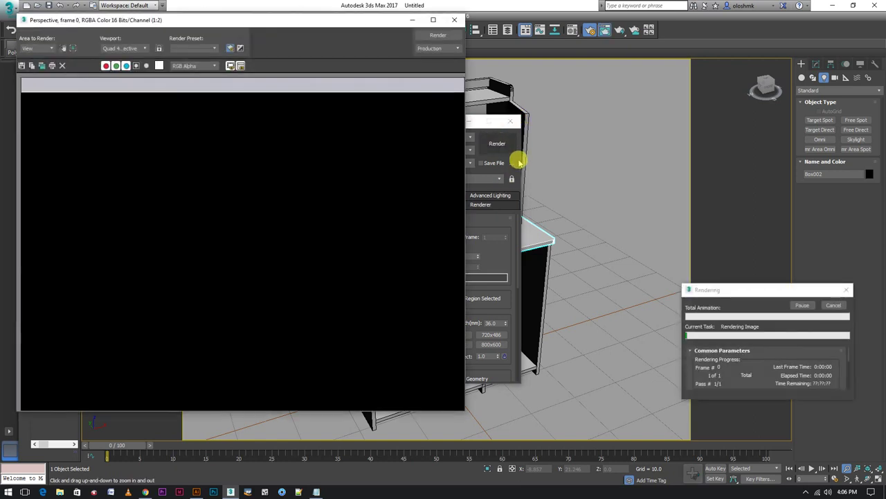
- Move the Rendered Frame Window aside while the 48-second skylight render completes
{"action": "left_click_drag", "start_coordinate": [332, 19], "coordinate": [454, 29]}
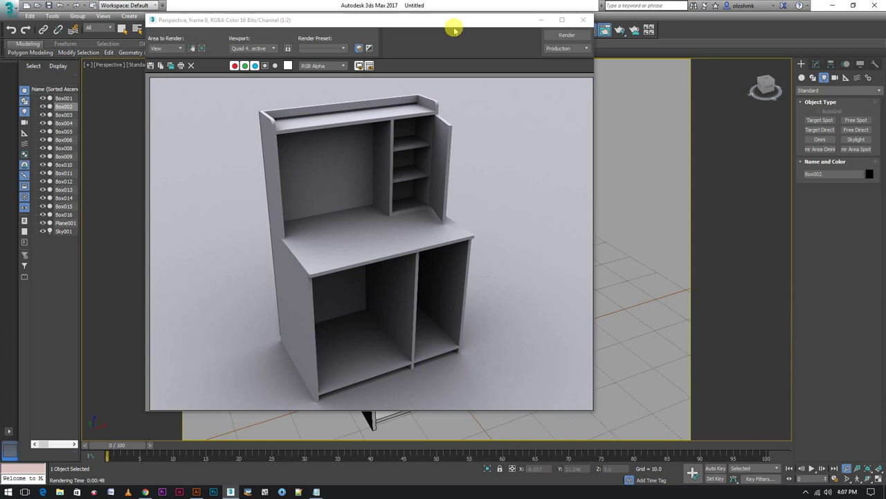
- Close the frame window and Render Setup, zoom in on the desk, and render it again
{"action": "left_click", "coordinate": [583, 20]}
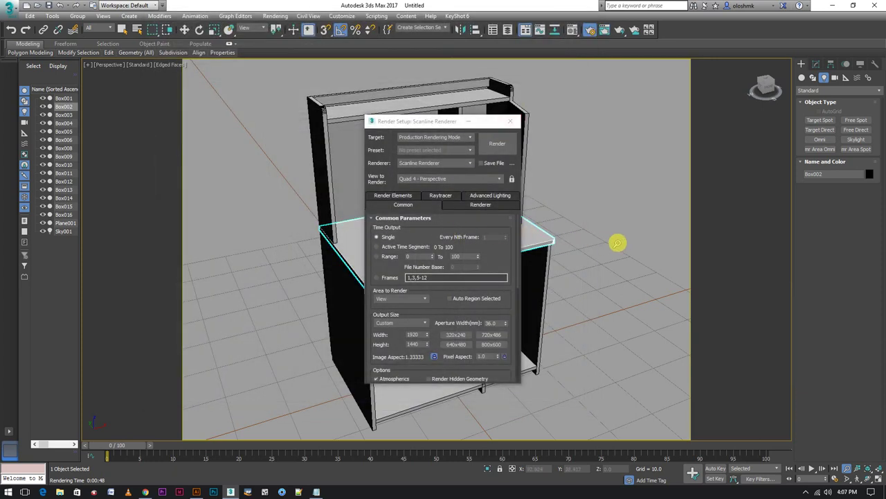
{"action": "scroll", "coordinate": [592, 247], "scroll_direction": "up", "scroll_amount": 1}
{"action": "scroll", "coordinate": [578, 239], "scroll_direction": "up", "scroll_amount": 1}
{"action": "scroll", "coordinate": [584, 240], "scroll_direction": "up", "scroll_amount": 3}
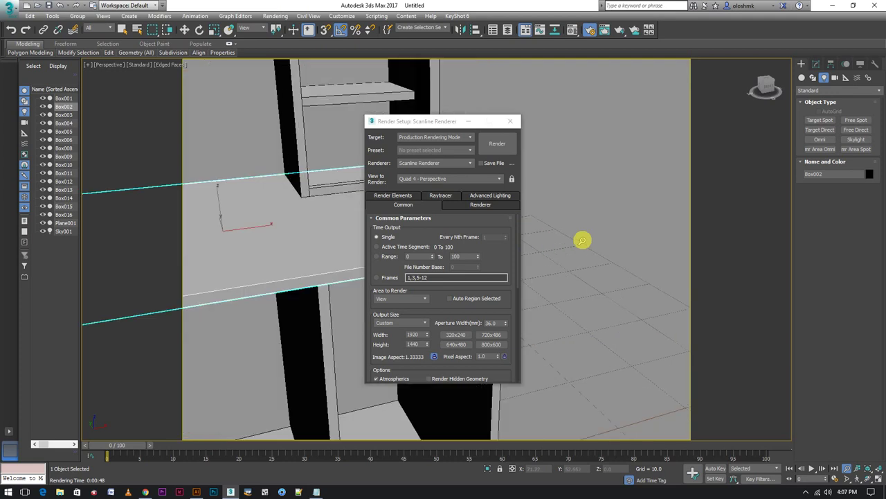
{"action": "scroll", "coordinate": [583, 240], "scroll_direction": "down", "scroll_amount": 6}
{"action": "left_click", "coordinate": [509, 121]}
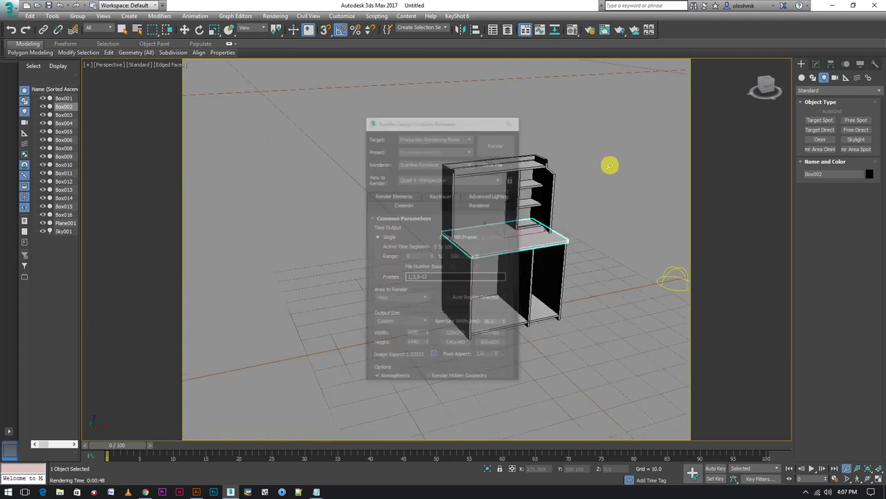
{"action": "scroll", "coordinate": [609, 182], "scroll_direction": "up", "scroll_amount": 1}
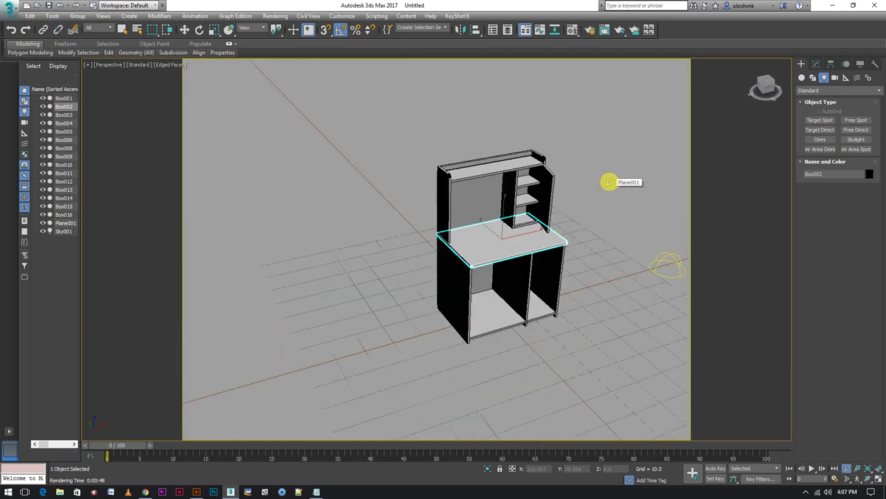
{"action": "mouse_move", "coordinate": [573, 240]}
{"action": "middle_mouse_down", "text": "ctrl+alt"}
{"action": "mouse_move", "coordinate": [588, 214]}
{"action": "mouse_move", "coordinate": [589, 86]}
{"action": "mouse_move", "coordinate": [582, 98]}
{"action": "middle_mouse_up", "text": "ctrl+alt"}
{"action": "left_click", "coordinate": [618, 30]}
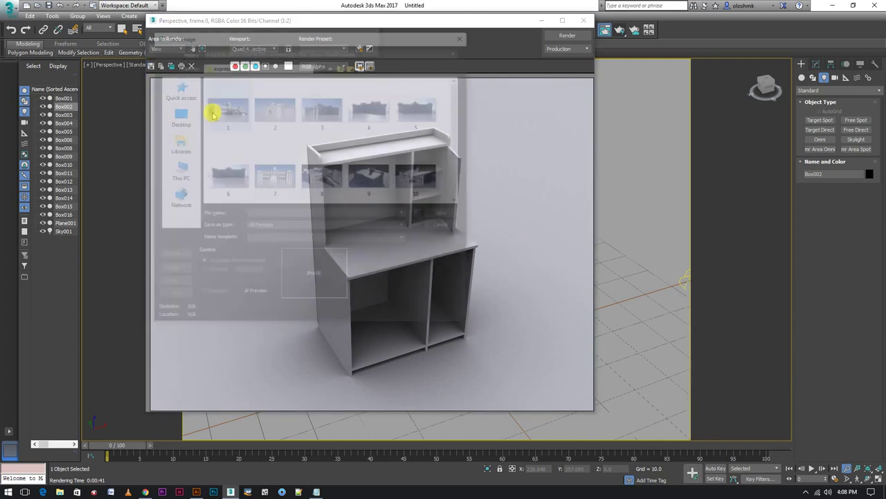
- Save the rendered frame to the Desktop as the JPEG file 'Table' and close the frame window
{"action": "left_click", "coordinate": [177, 116]}
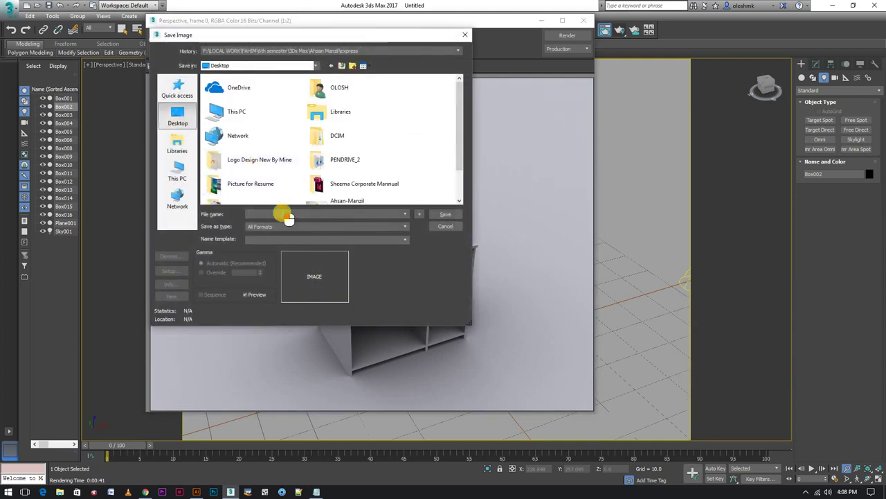
{"action": "type", "text": "Table"}
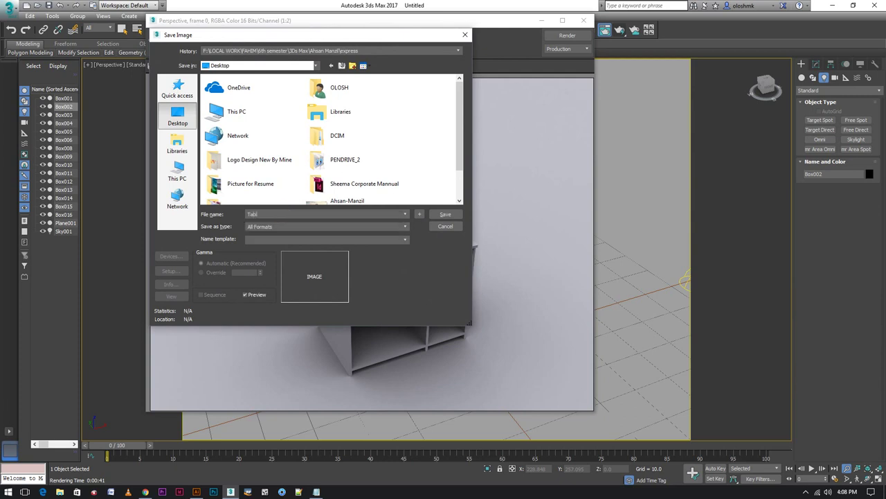
{"action": "left_click", "coordinate": [305, 225]}
{"action": "left_click", "coordinate": [273, 277]}
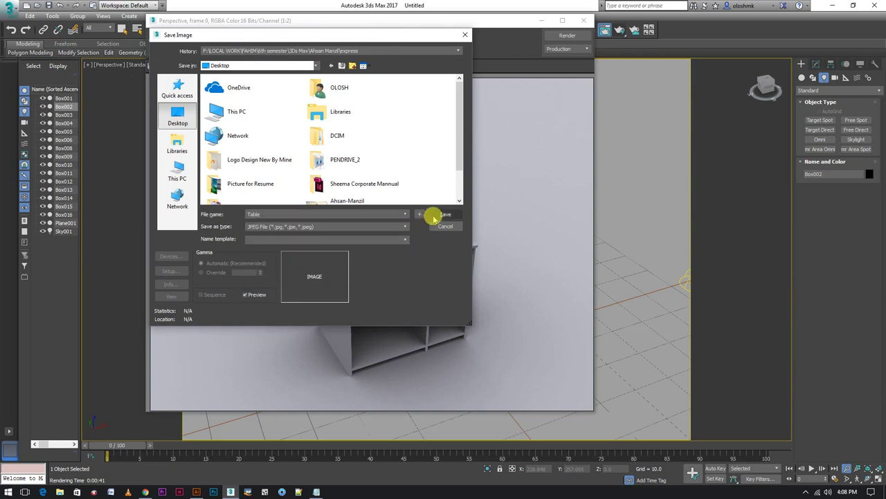
{"action": "left_click", "coordinate": [437, 216]}
{"action": "left_click", "coordinate": [294, 230]}
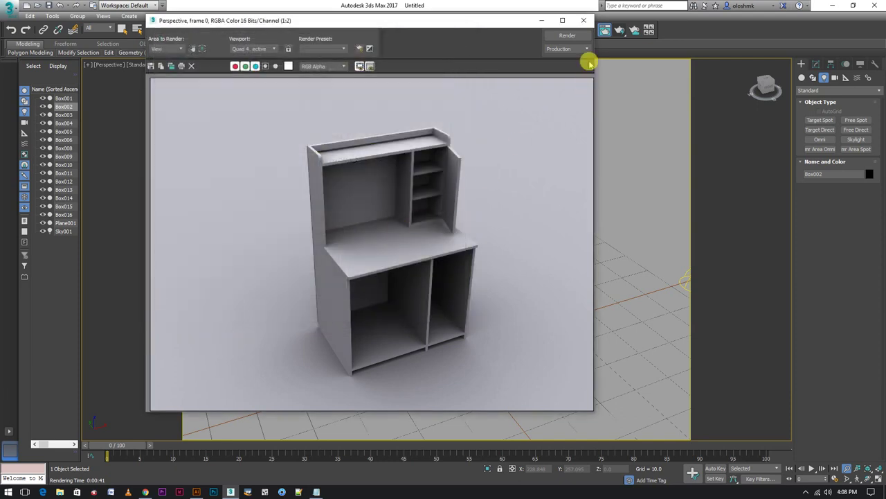
{"action": "left_click", "coordinate": [585, 21]}
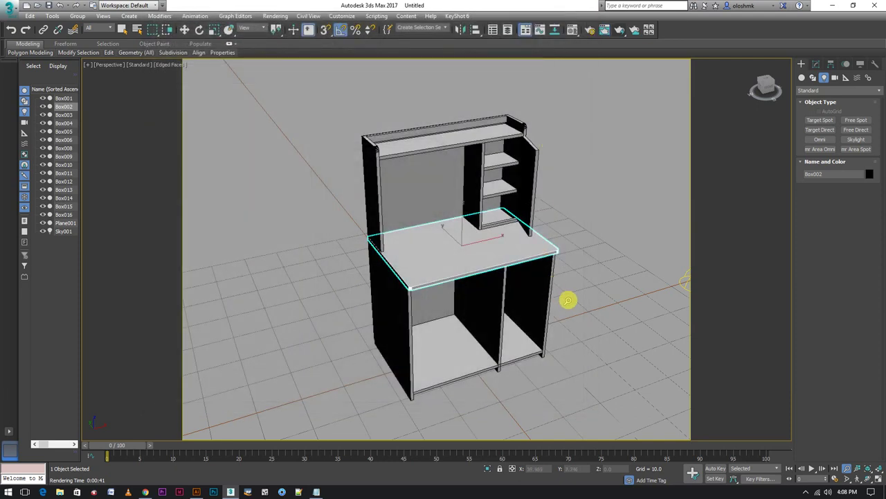
- Select every desk piece and the floor plane, leaving the skylight Sky001 out
{"action": "key", "text": "ctrl+a"}
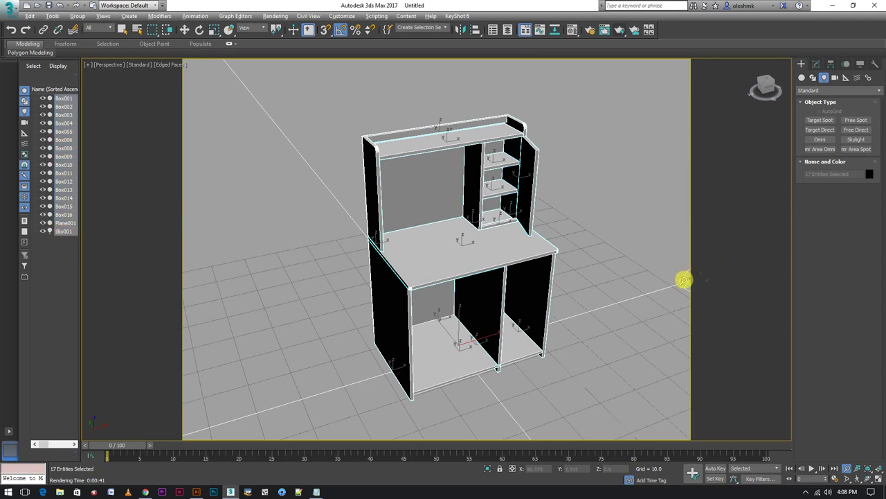
{"action": "key", "text": "w"}
{"action": "right_click", "coordinate": [604, 264]}
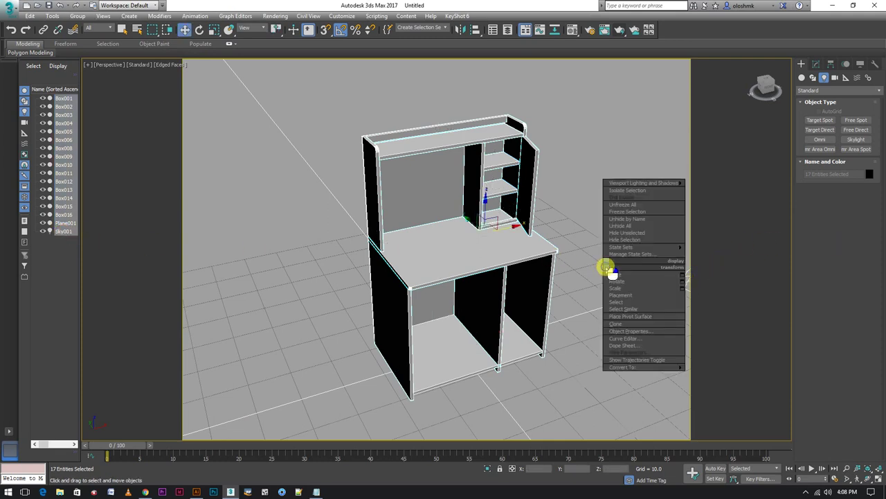
{"action": "left_click", "coordinate": [689, 277], "text": "alt"}
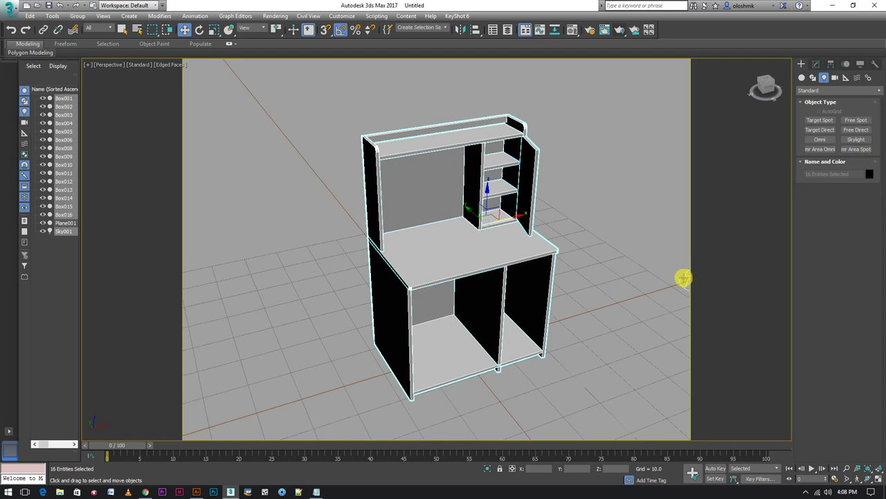
{"action": "left_click", "coordinate": [682, 280], "text": "alt"}
{"action": "left_click", "coordinate": [646, 302], "text": "ctrl"}
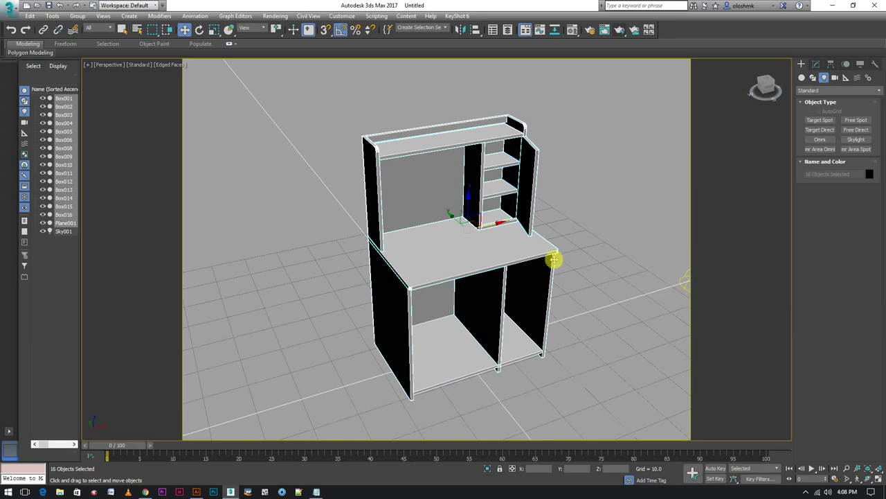
- Group the selection as Group001 and paste a copy named Group002
{"action": "left_click", "coordinate": [77, 15]}
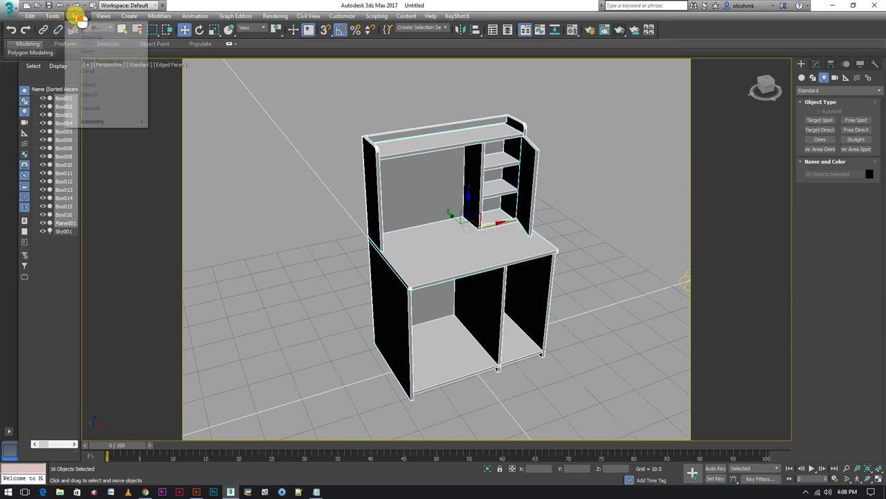
{"action": "left_click", "coordinate": [90, 27]}
{"action": "left_click", "coordinate": [451, 259]}
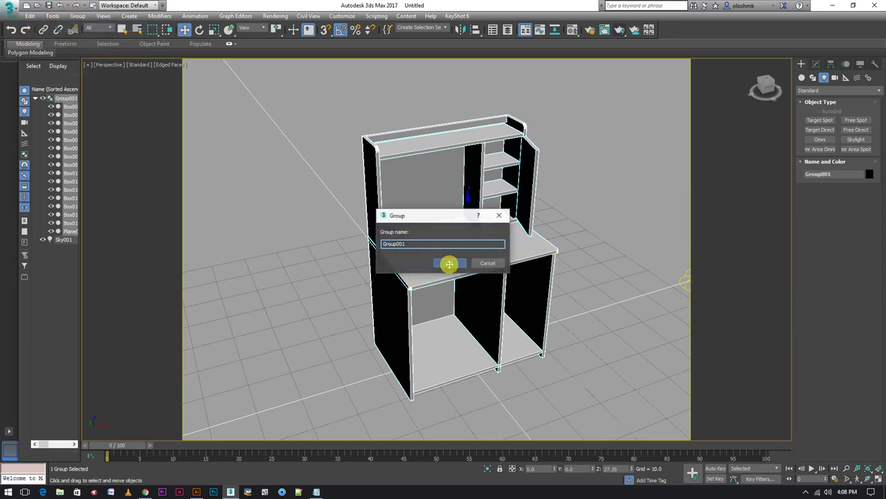
{"action": "key", "text": "ctrl+v"}
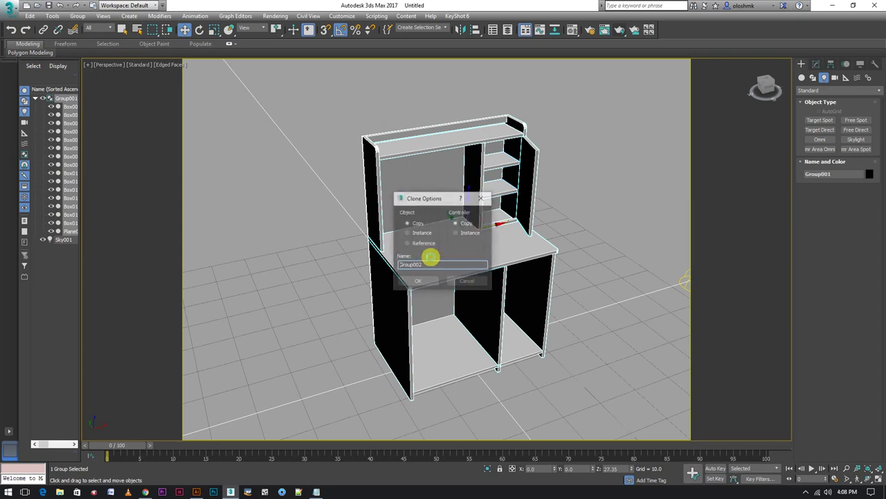
{"action": "left_click", "coordinate": [423, 277]}
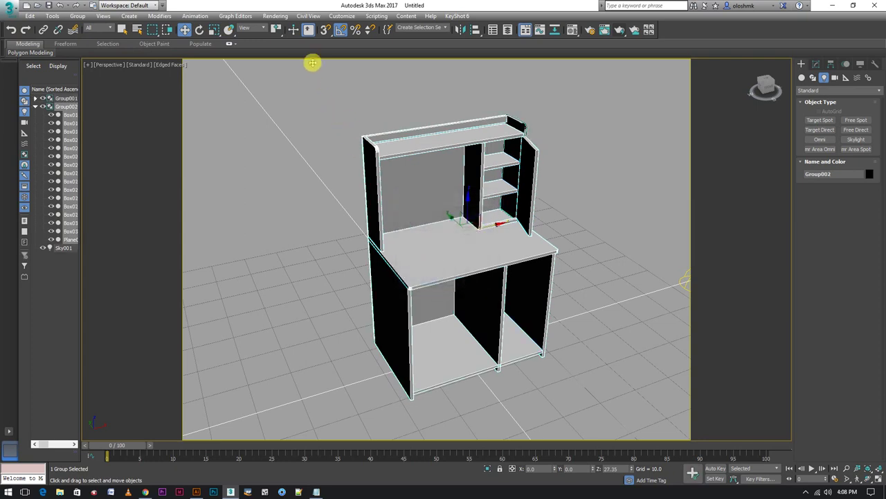
- Assign material 04 - Default to the group and show it in the viewport
{"action": "left_click", "coordinate": [572, 30]}
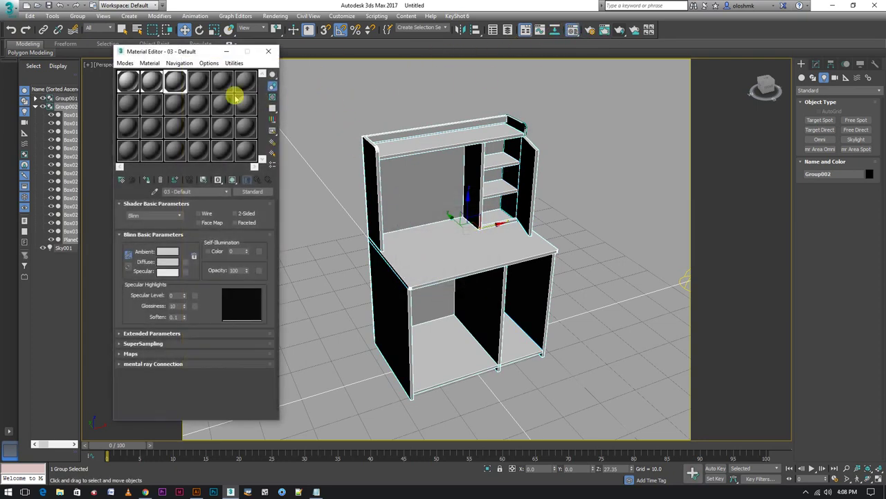
{"action": "left_click", "coordinate": [201, 84]}
{"action": "left_click", "coordinate": [155, 181]}
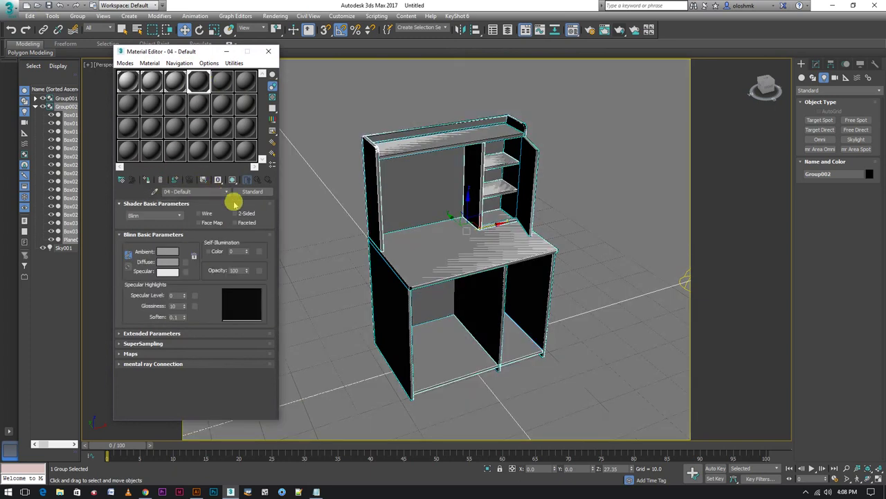
{"action": "left_click", "coordinate": [247, 180]}
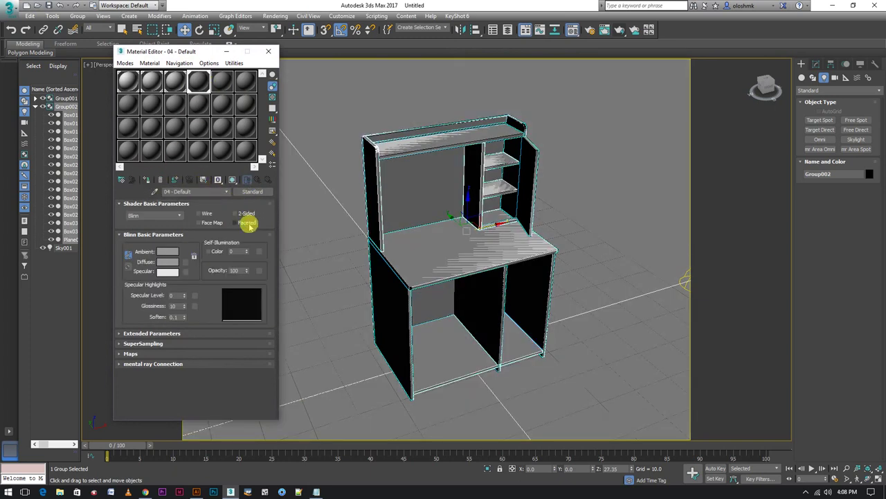
- Turn on Wire and 2-Sided for the material and start a test render
{"action": "left_click", "coordinate": [207, 214]}
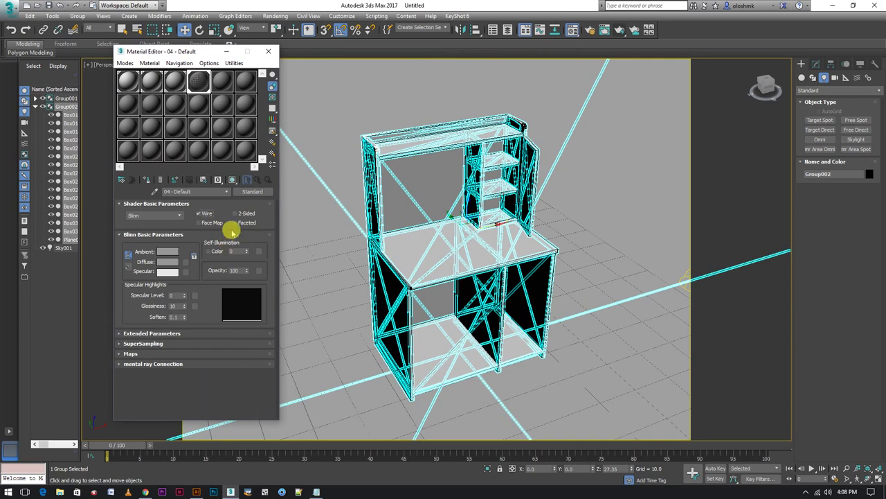
{"action": "left_click", "coordinate": [236, 214]}
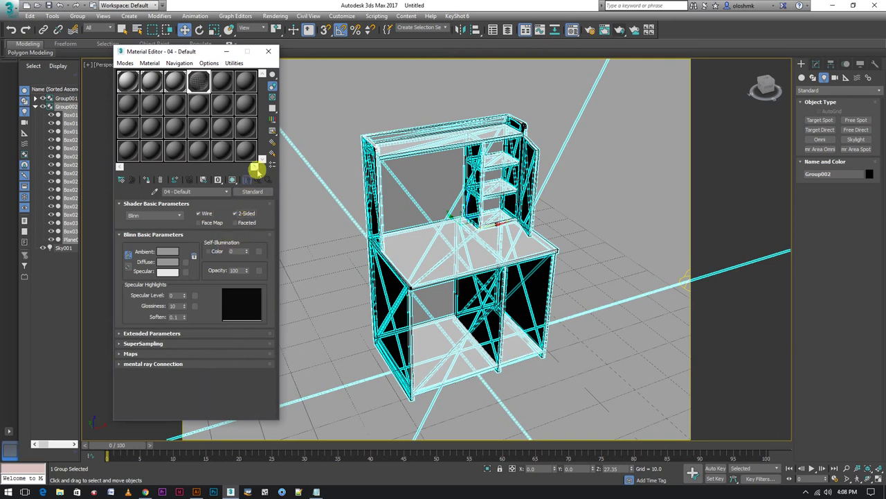
{"action": "left_click", "coordinate": [620, 28]}
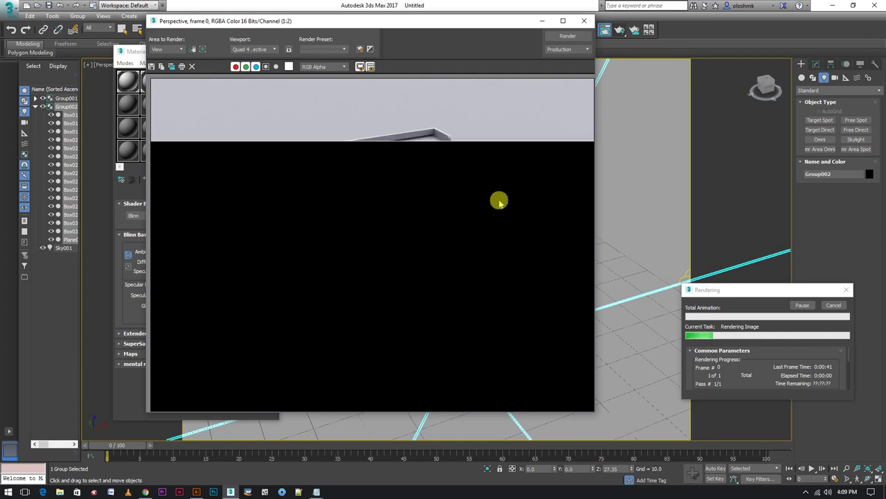
- In Extended Parameters, set the material's filter colour to dark grey 42
{"action": "left_click", "coordinate": [583, 22]}
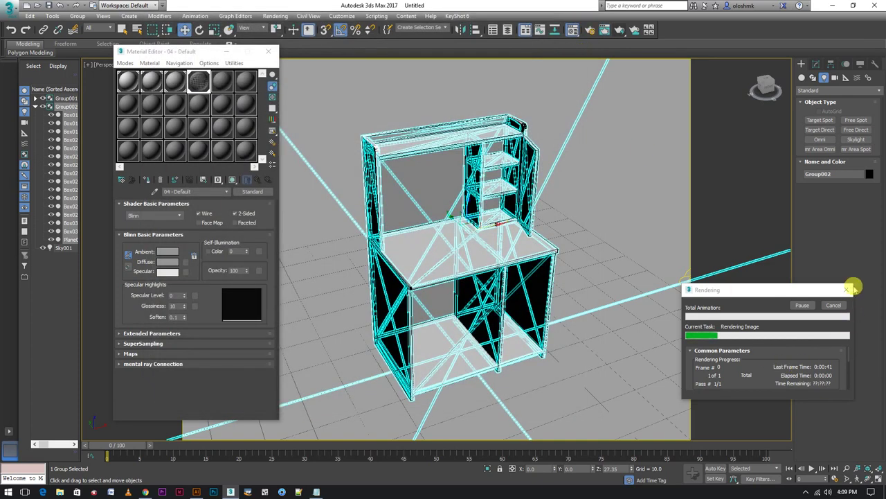
{"action": "left_click", "coordinate": [849, 288]}
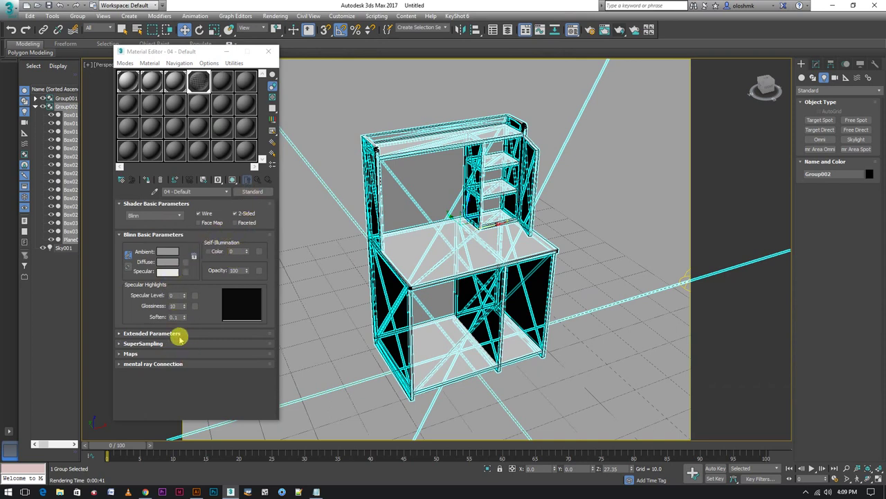
{"action": "left_click", "coordinate": [152, 333]}
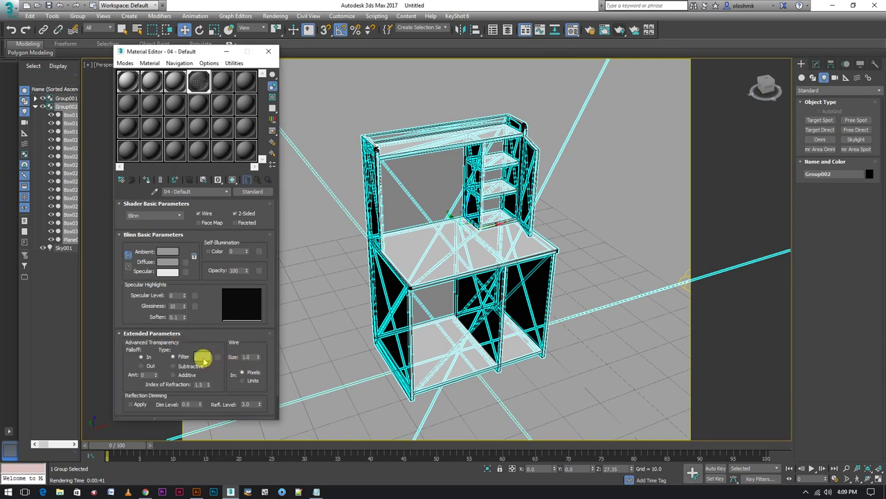
{"action": "left_click", "coordinate": [202, 356]}
{"action": "left_click", "coordinate": [270, 79]}
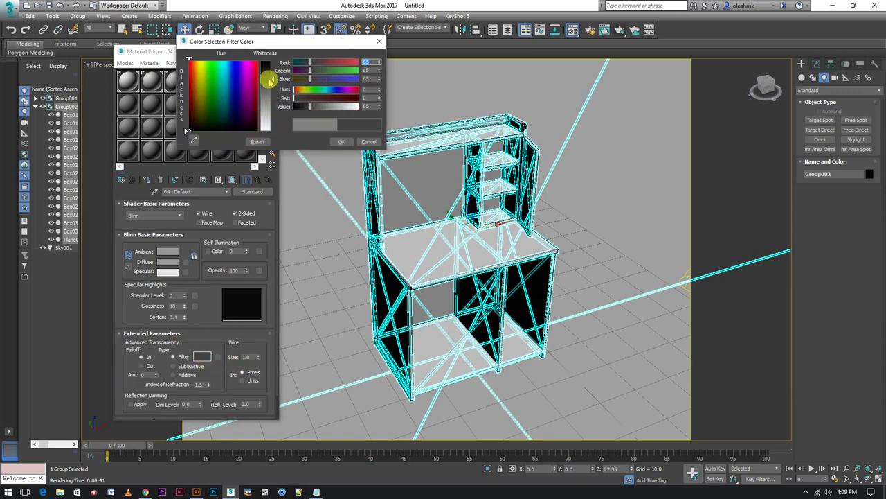
{"action": "left_click_drag", "start_coordinate": [270, 79], "coordinate": [268, 72]}
{"action": "left_click", "coordinate": [335, 143]}
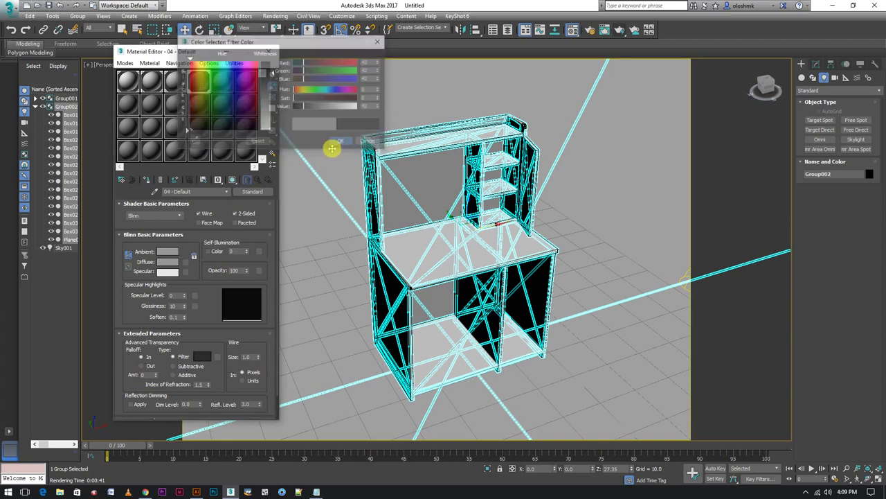
- Try a wire size of 2 in a test render, then stop it
{"action": "type", "text": "2"}
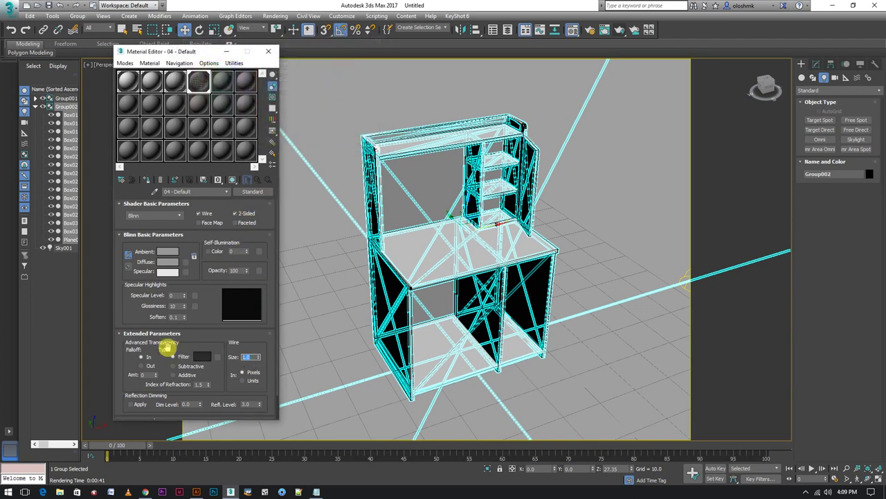
{"action": "left_click", "coordinate": [621, 30]}
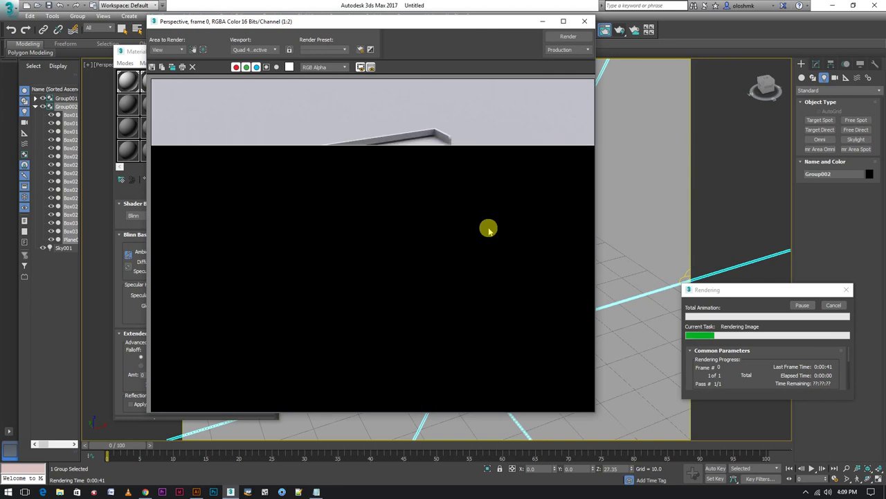
{"action": "left_click", "coordinate": [846, 289]}
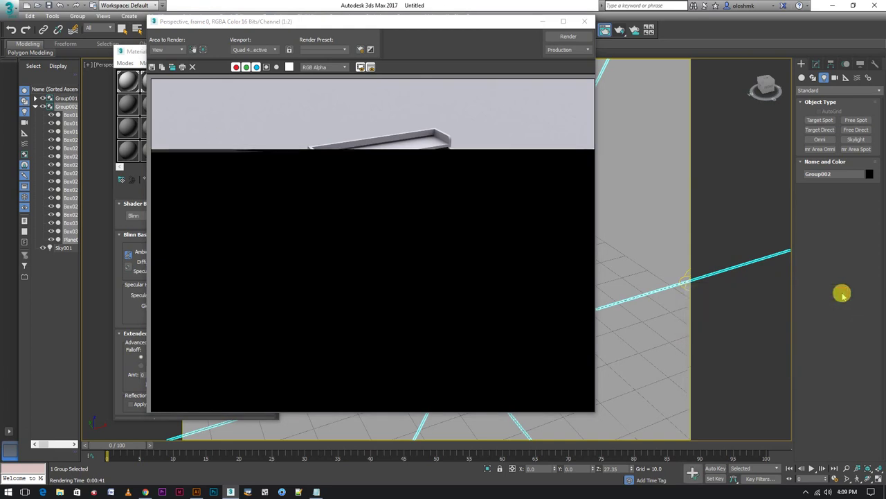
{"action": "left_click", "coordinate": [584, 20]}
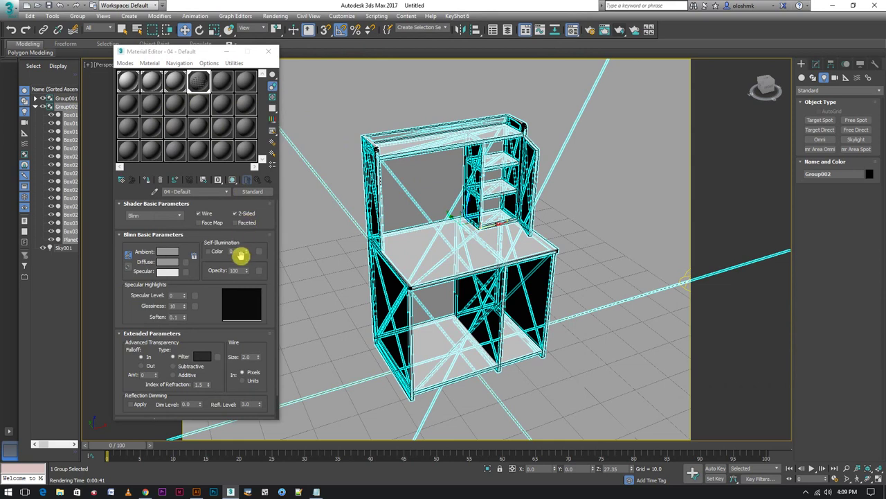
- Set wire size to 1.5, show the material shaded in the viewport, and use Out falloff
{"action": "double_click", "coordinate": [257, 353]}
{"action": "type", "text": "1.5"}
{"action": "key", "text": "Return"}
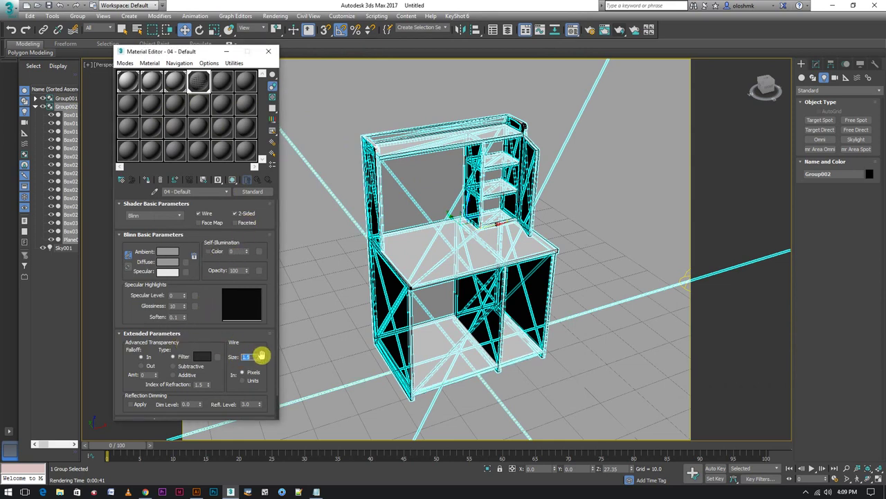
{"action": "left_click", "coordinate": [147, 182]}
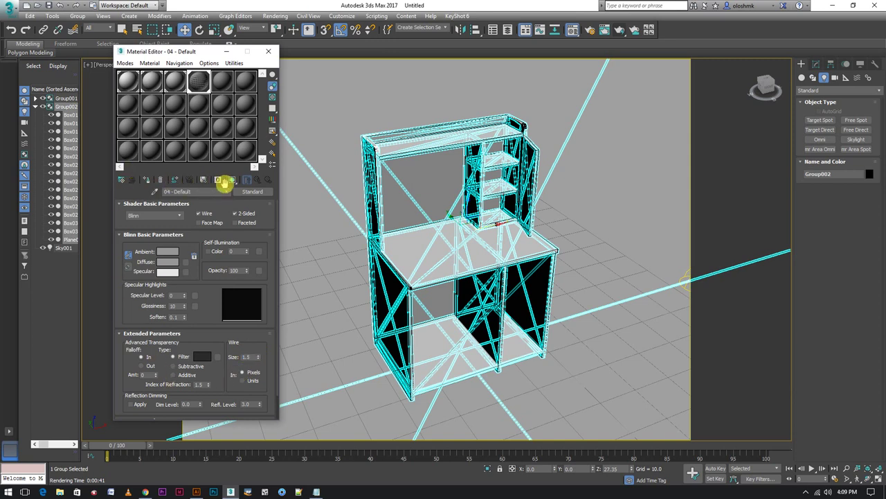
{"action": "left_click", "coordinate": [233, 179]}
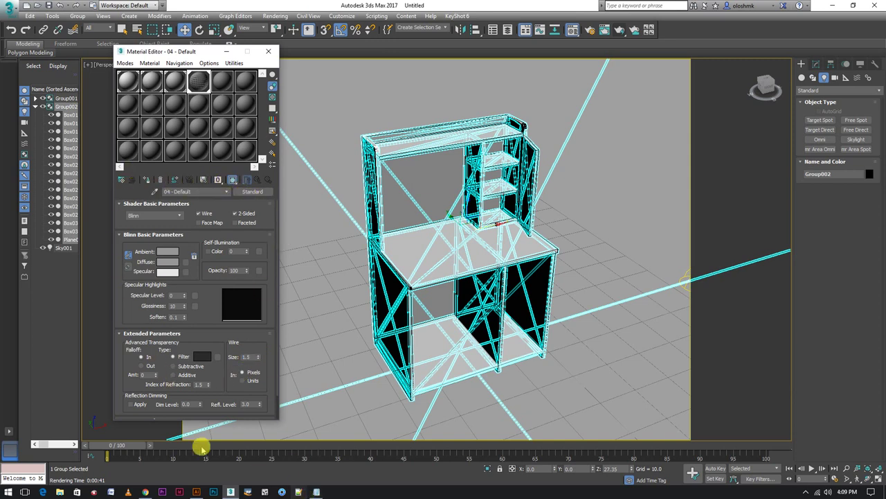
{"action": "left_click", "coordinate": [147, 366]}
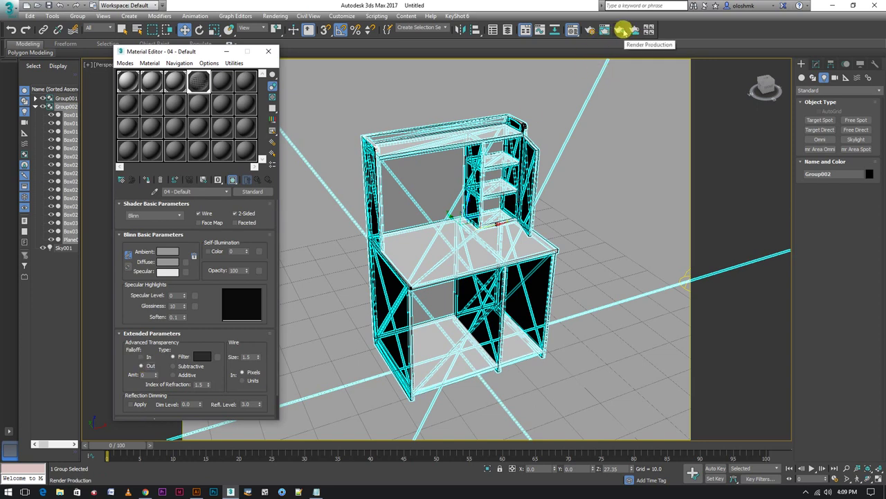
- Render the perspective view of the grey desk and hutch to completion
{"action": "left_click", "coordinate": [625, 29]}
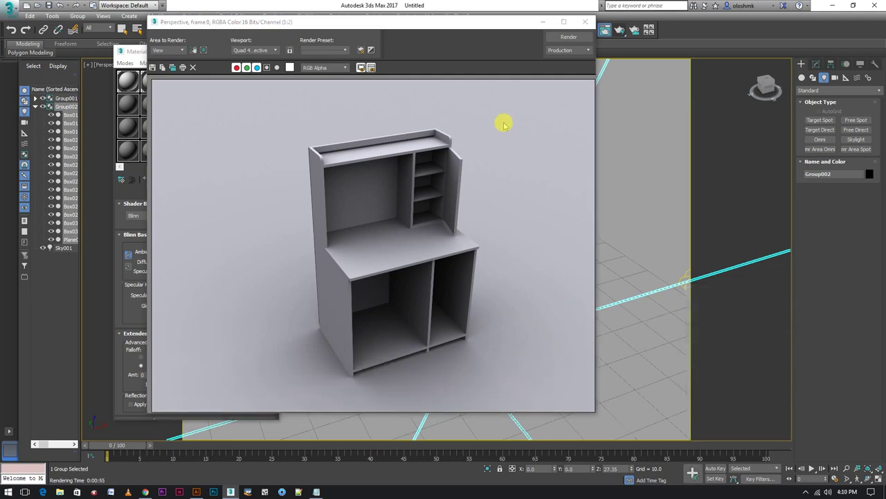
- Save the render to the Desktop as JPEG 'Table_1' at quality 100, then close the frame window
{"action": "left_click", "coordinate": [153, 67]}
{"action": "left_click", "coordinate": [379, 176]}
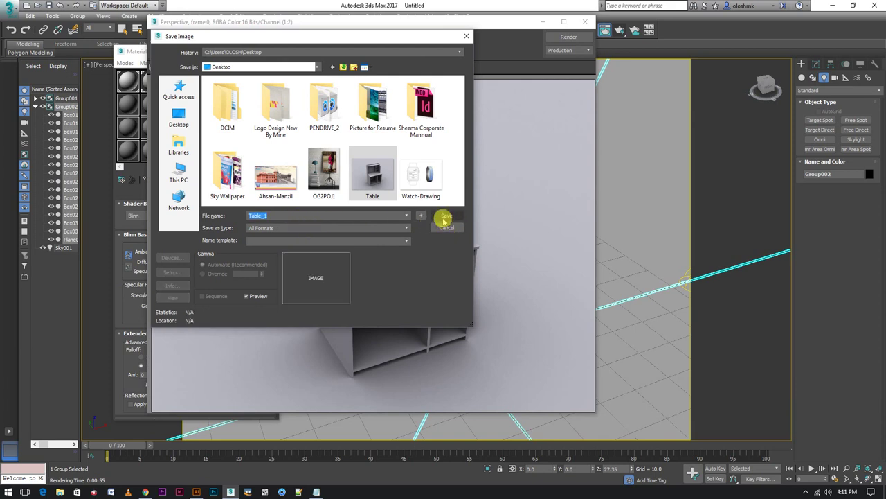
{"action": "left_click", "coordinate": [341, 227]}
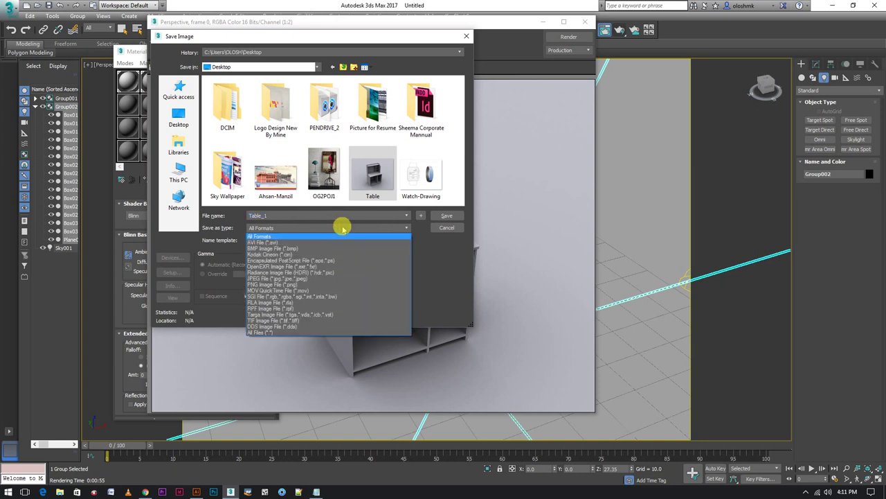
{"action": "left_click", "coordinate": [291, 278]}
{"action": "left_click", "coordinate": [447, 217]}
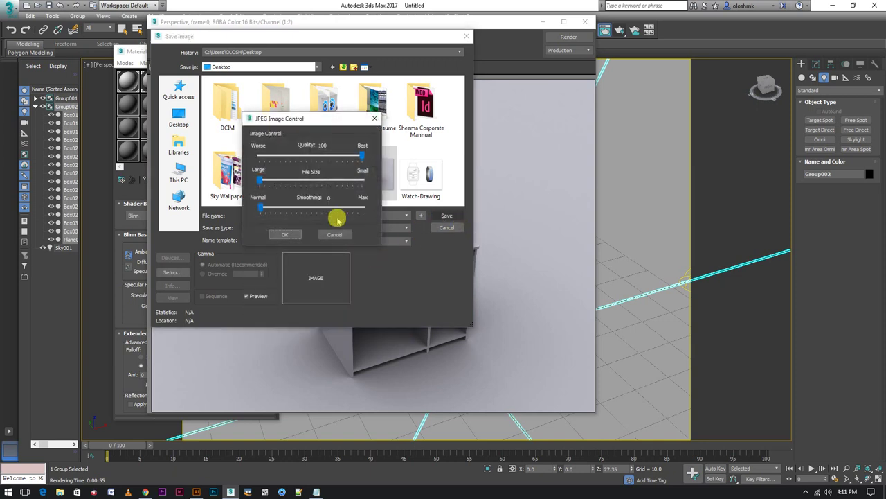
{"action": "left_click", "coordinate": [285, 234]}
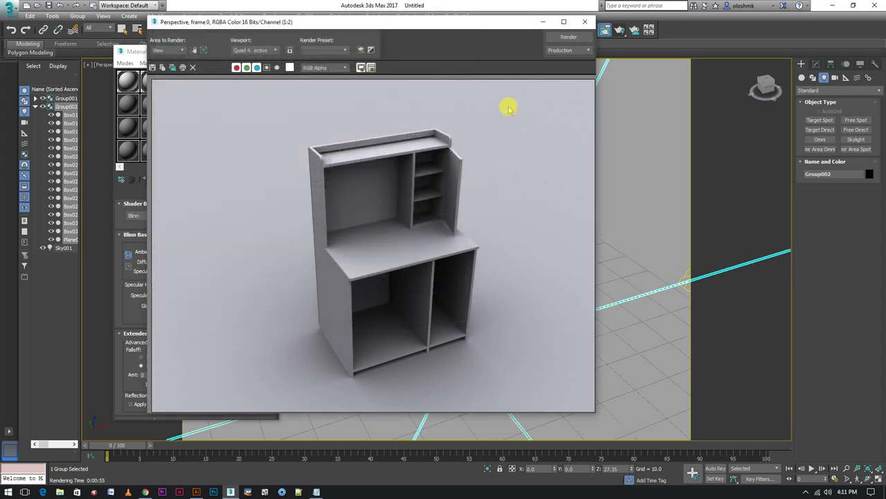
{"action": "left_click", "coordinate": [586, 22]}
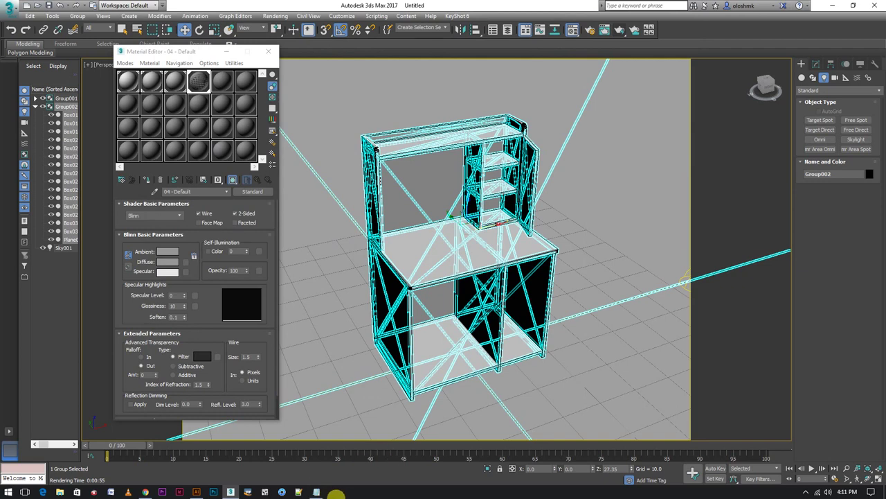
- Delete the wireframe copy Group002, keeping Group001 and Sky001
{"action": "key", "text": "Delete"}
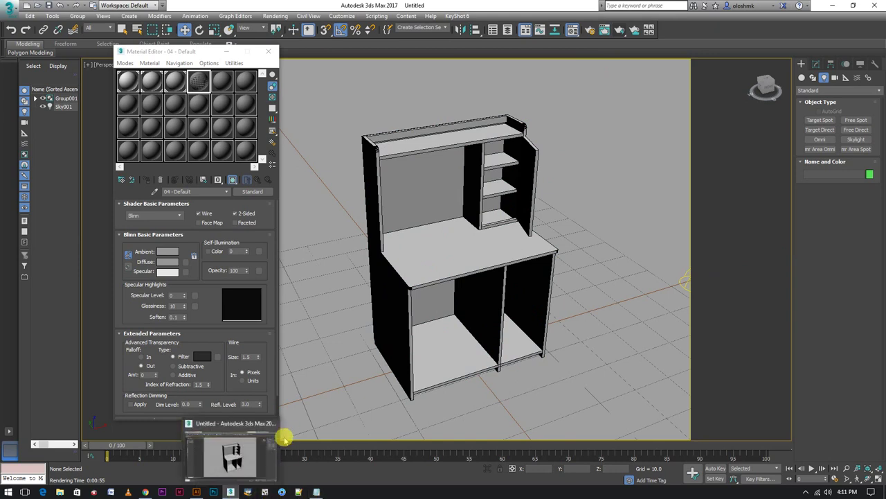